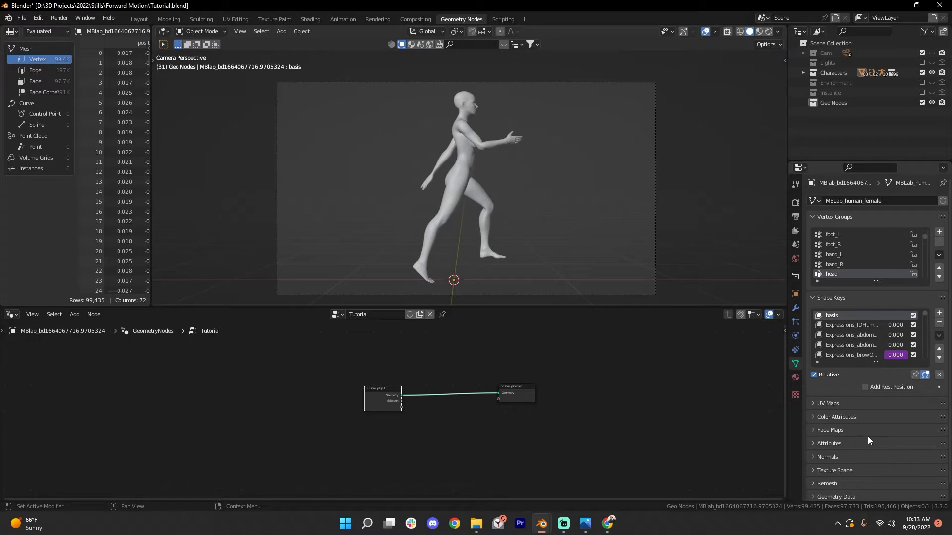
Insert an Instance on Points node between Group Input and Group Output in the walking figure's node tree.
click(462, 115)
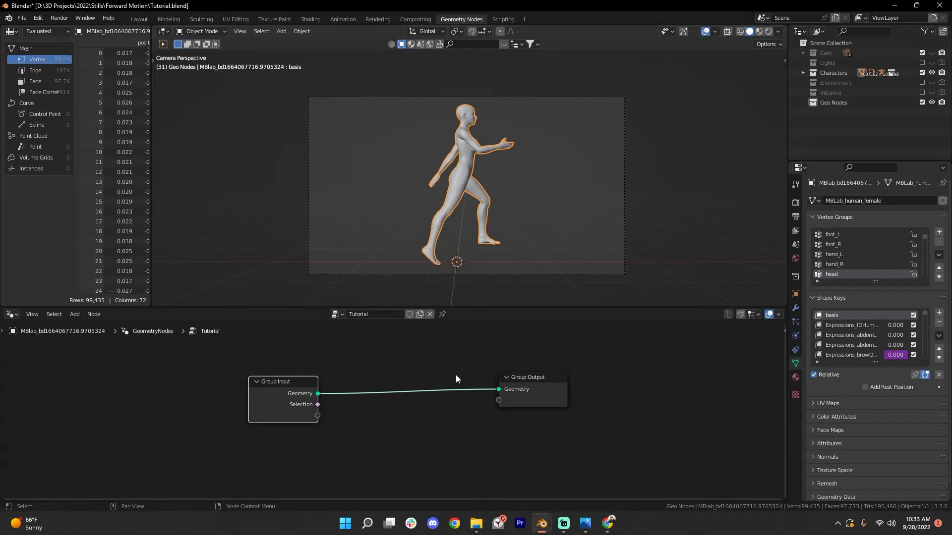
scroll(451, 377, up, 2)
scroll(446, 376, down, 3)
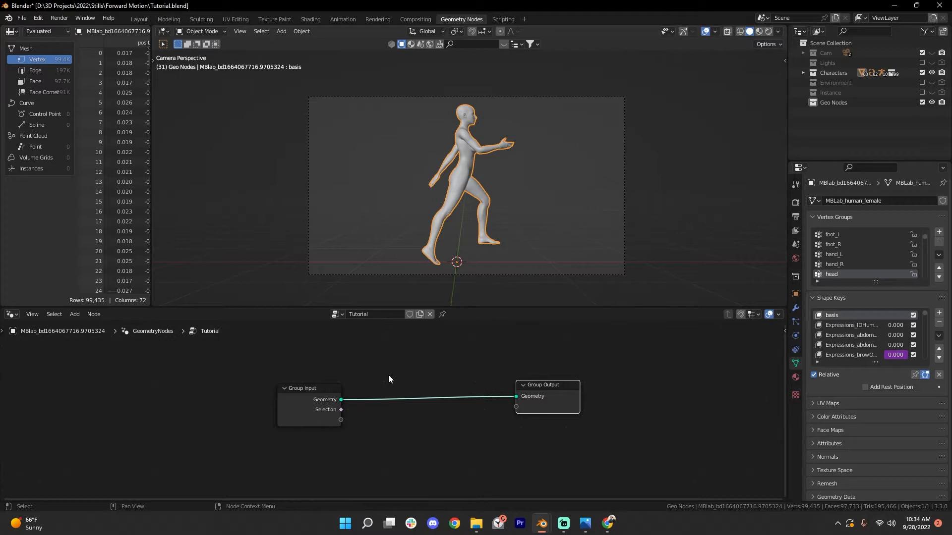
scroll(393, 376, down, 2)
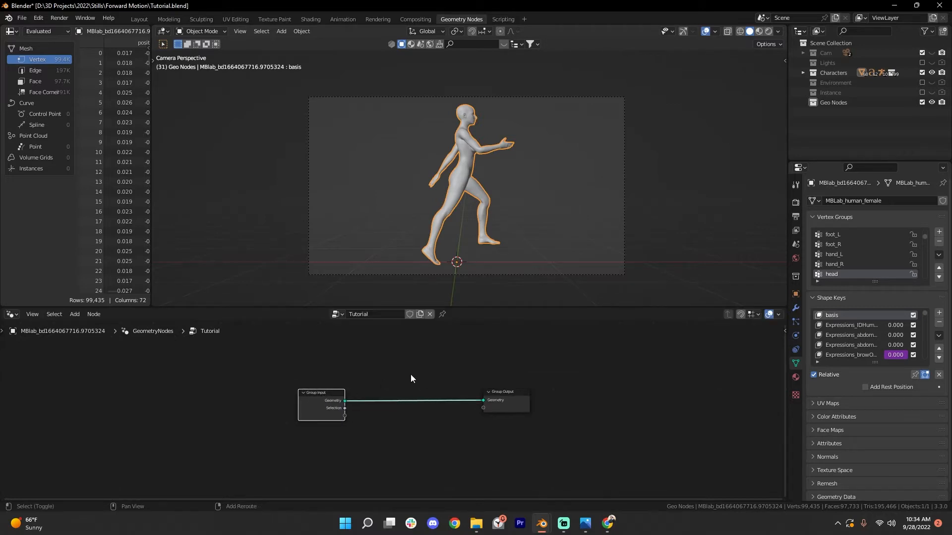
key(shift+a)
mouse_move(396, 300)
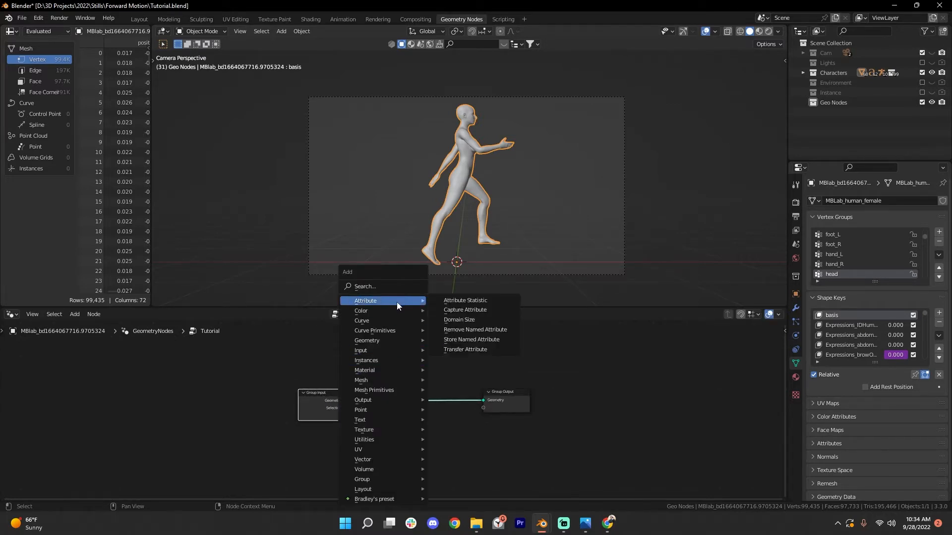
mouse_move(372, 361)
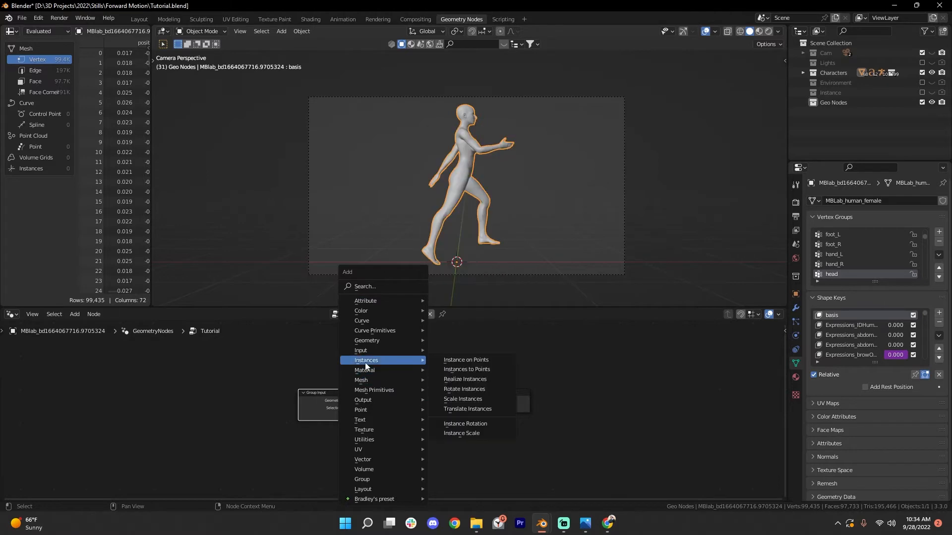
click(464, 360)
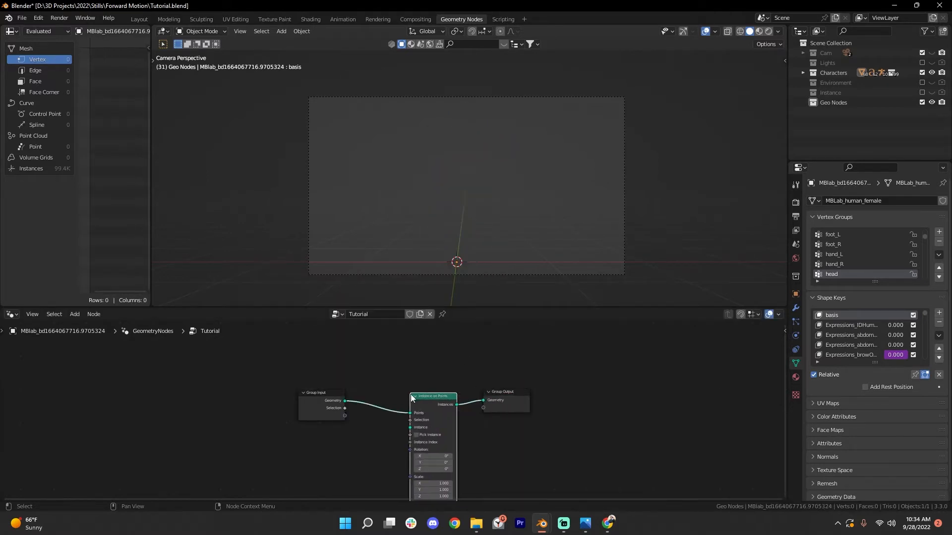
Insert a Distribute Points on Faces node between Group Input and Instance on Points.
drag(339, 400, 283, 396)
key(shift+a)
mouse_move(365, 350)
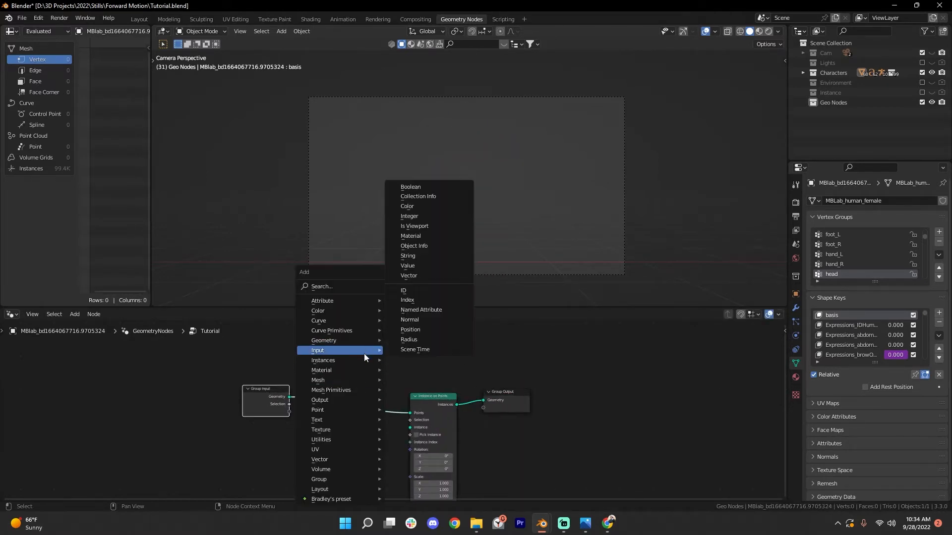
click(329, 288)
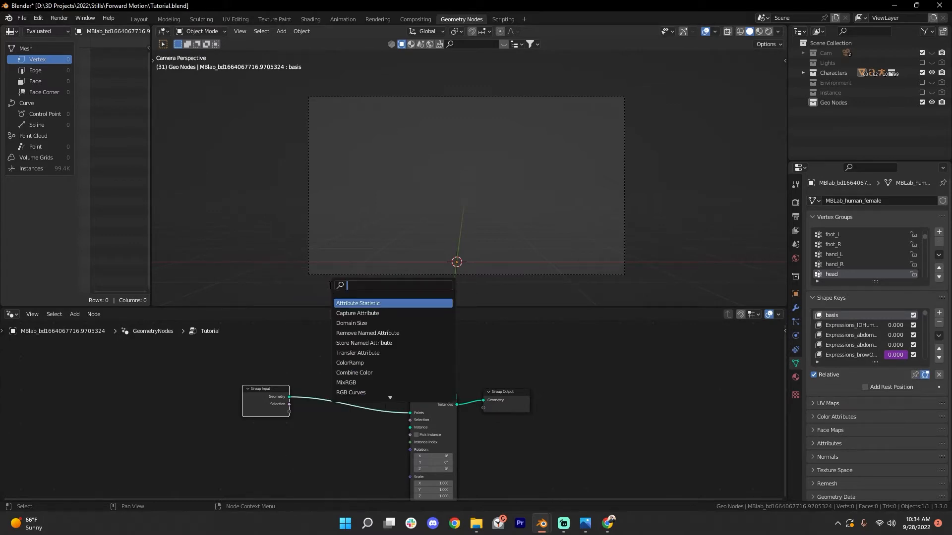
text(distr)
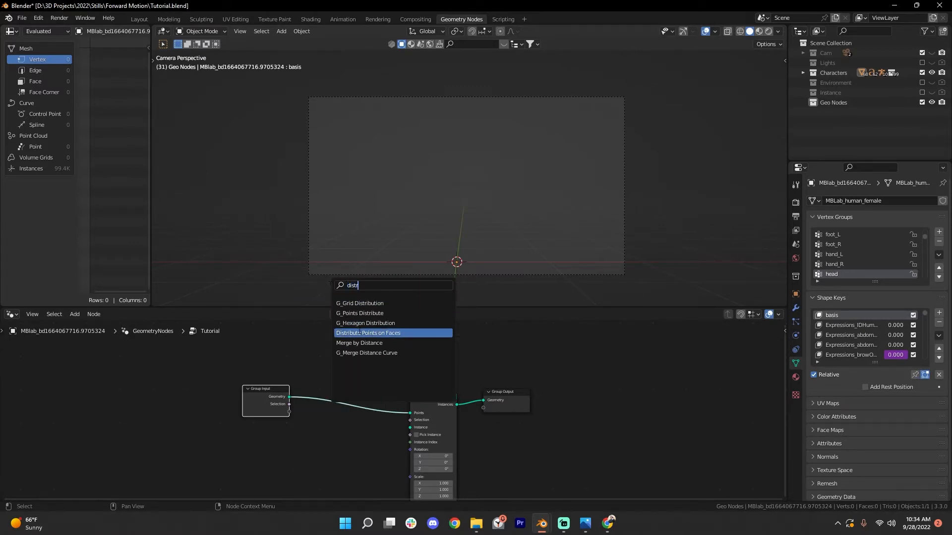
click(375, 333)
click(361, 445)
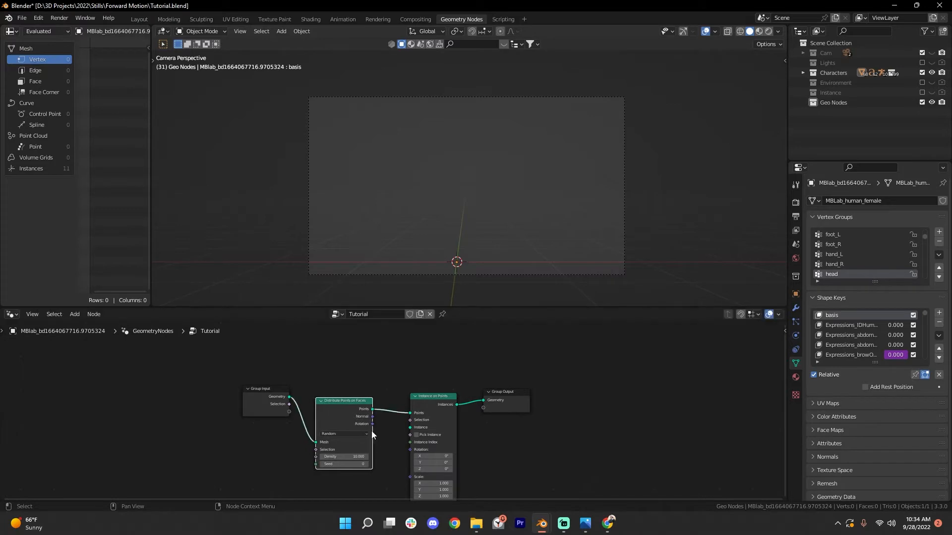
Space out the nodes along the chain, leaving a gap between Distribute Points on Faces and Instance on Points.
drag(270, 400, 223, 407)
drag(339, 416, 319, 409)
middle_drag(412, 420, 388, 406)
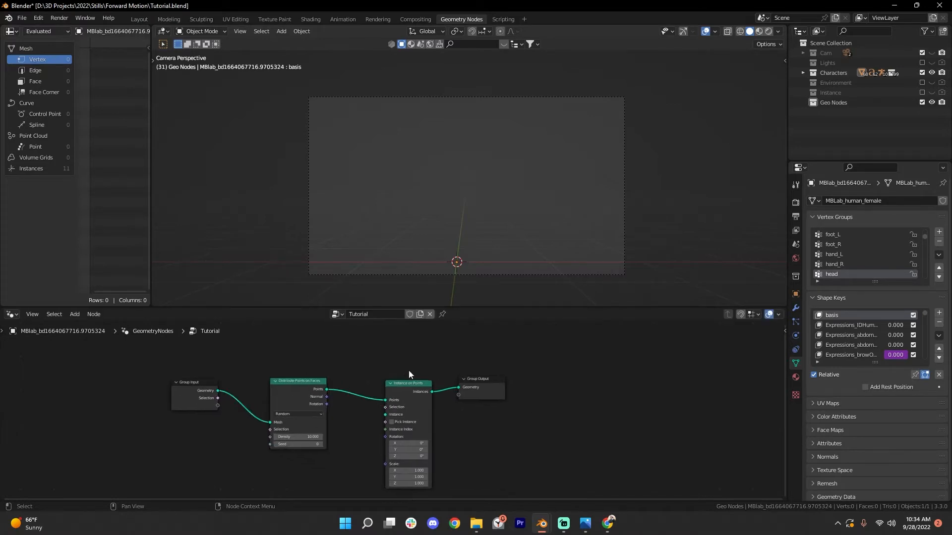
drag(409, 370, 479, 397)
drag(402, 390, 447, 391)
click(374, 387)
drag(301, 388, 300, 380)
middle_drag(401, 400, 349, 391)
Add an Ico Sphere node and connect its Mesh output to the Instance input of Instance on Points.
key(shift+a)
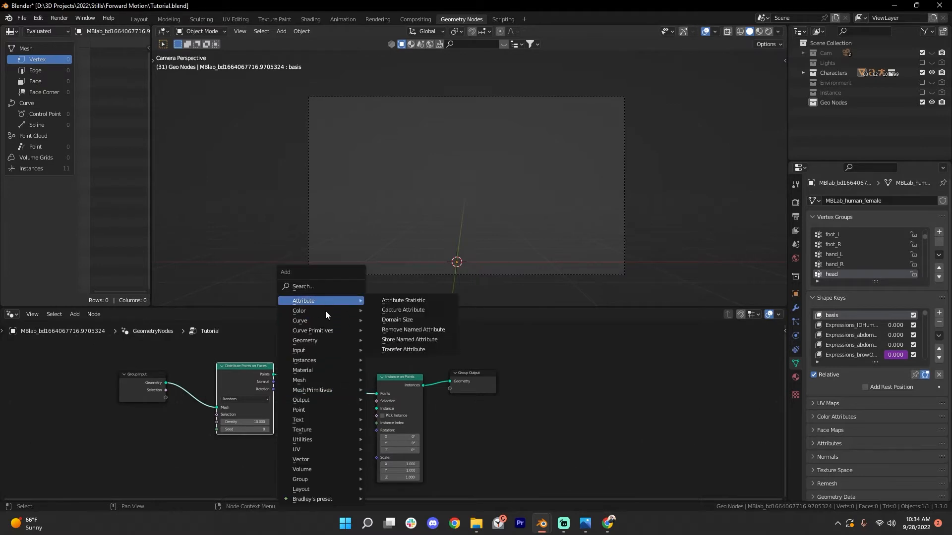
mouse_move(317, 390)
click(394, 429)
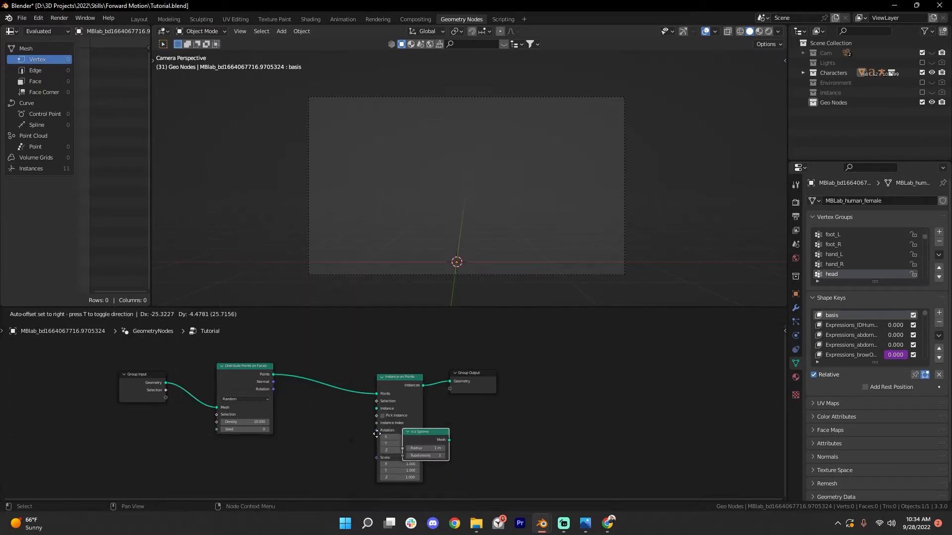
click(341, 420)
drag(342, 423, 383, 407)
Set the Ico Sphere's radius to 0.01 m.
scroll(400, 407, up, 4)
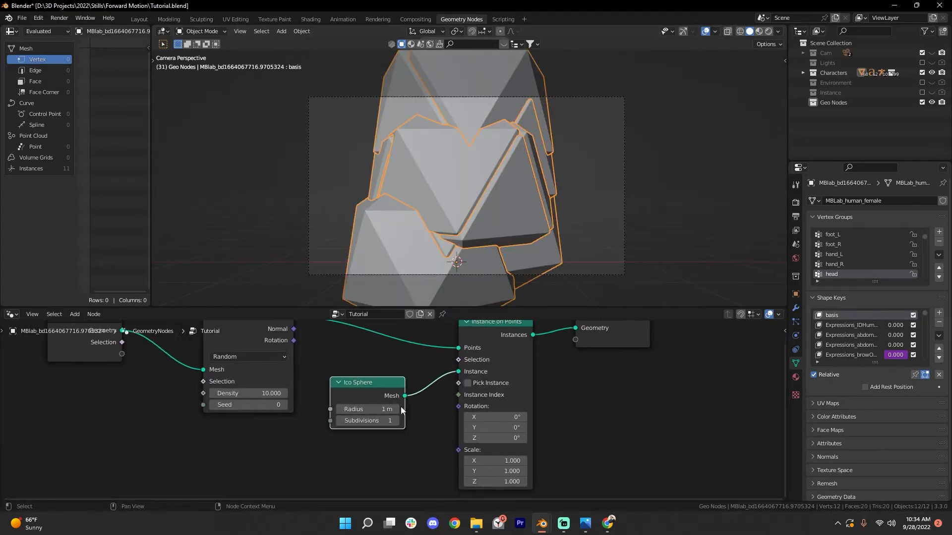
click(369, 410)
text(0.01)
key(Return)
Raise the Density of Distribute Points on Faces to 301.7 and deselect the figure.
key(Home)
key(Home)
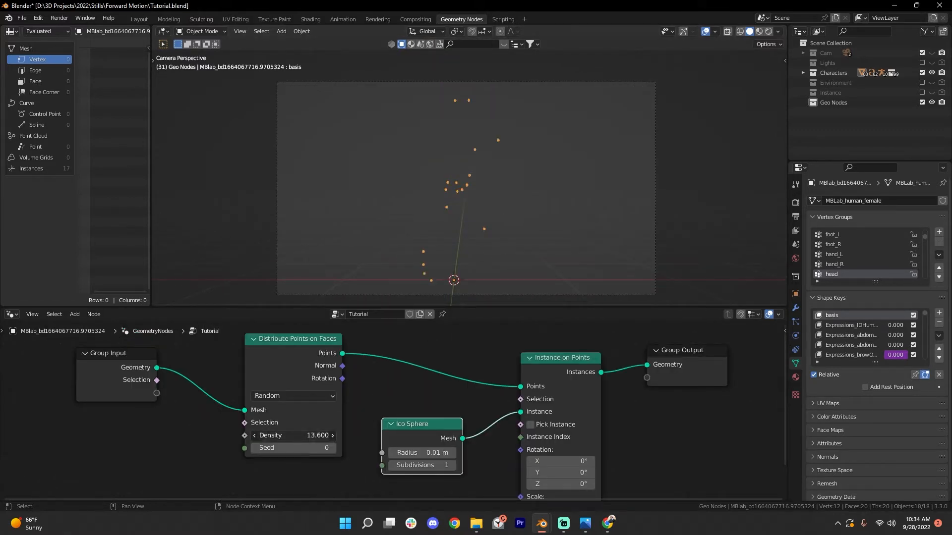
drag(294, 436, 419, 415)
click(520, 161)
scroll(520, 158, up, 2)
scroll(510, 405, down, 2)
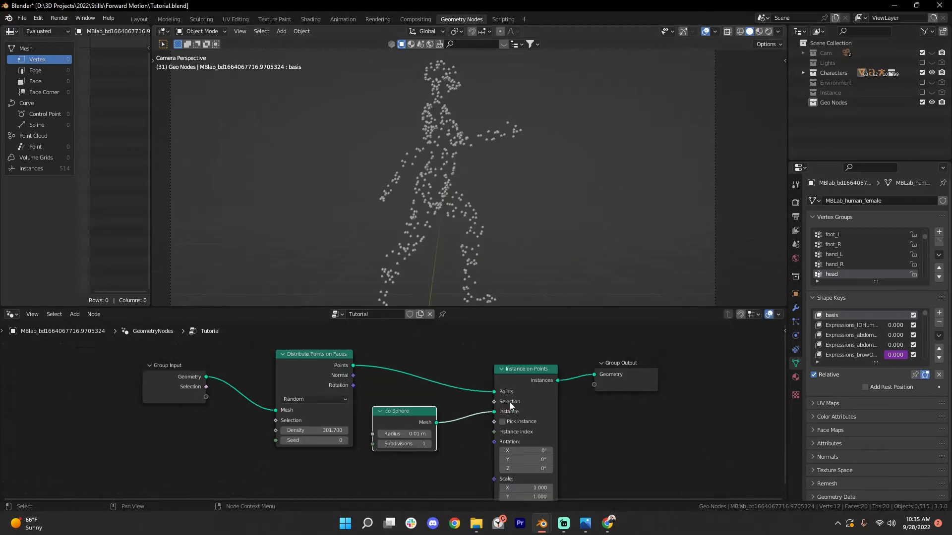
Move the Instance on Points and Group Output nodes together farther away from the Ico Sphere node.
scroll(511, 407, down, 2)
middle_drag(512, 406, 463, 389)
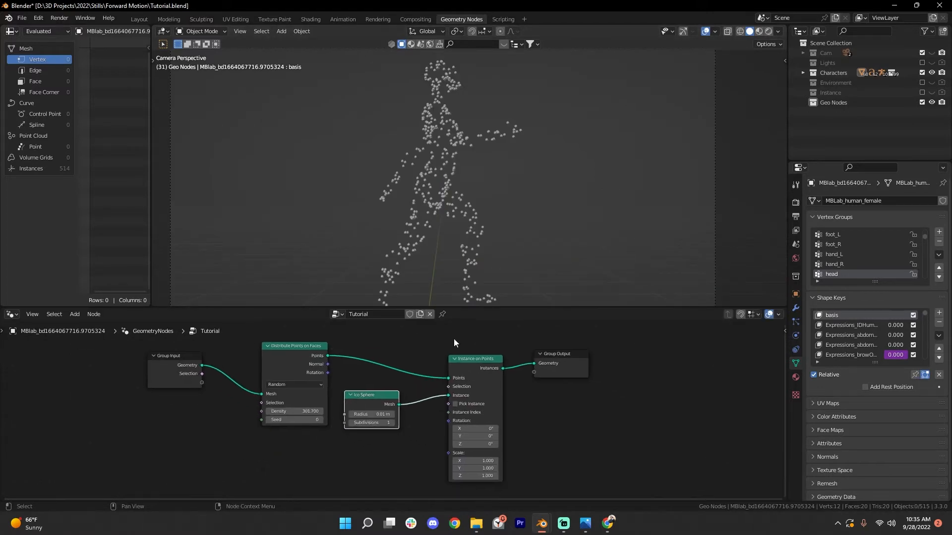
drag(453, 338, 545, 406)
key(g)
click(606, 407)
Add a Float Random Value node and connect its Value output to the Scale input of Instance on Points.
scroll(412, 435, up, 3)
middle_drag(453, 439, 352, 418)
click(412, 435)
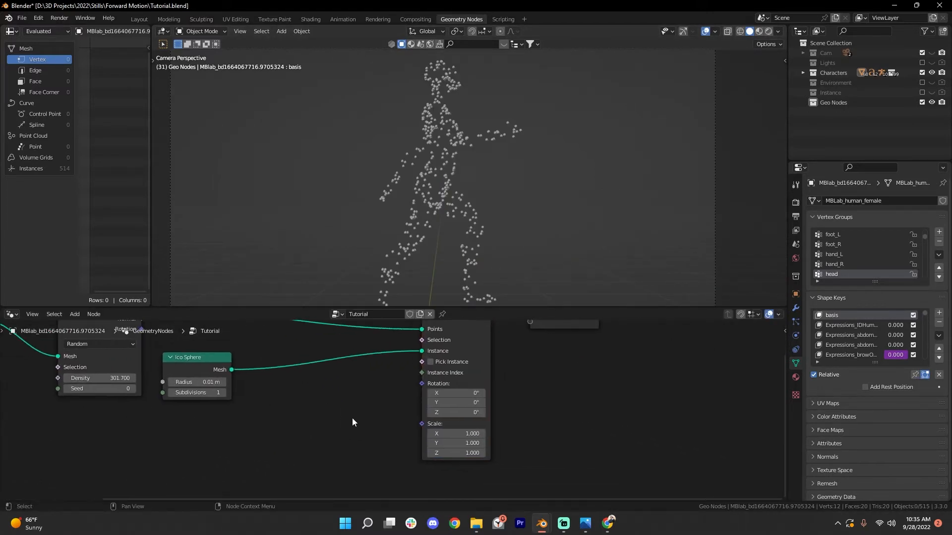
key(shift+a)
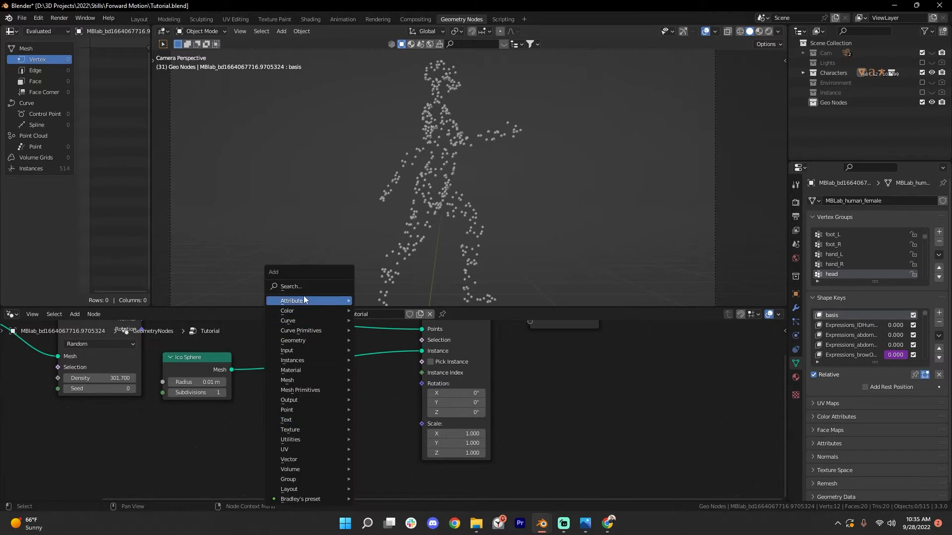
click(303, 296)
text(ra)
click(327, 336)
click(350, 429)
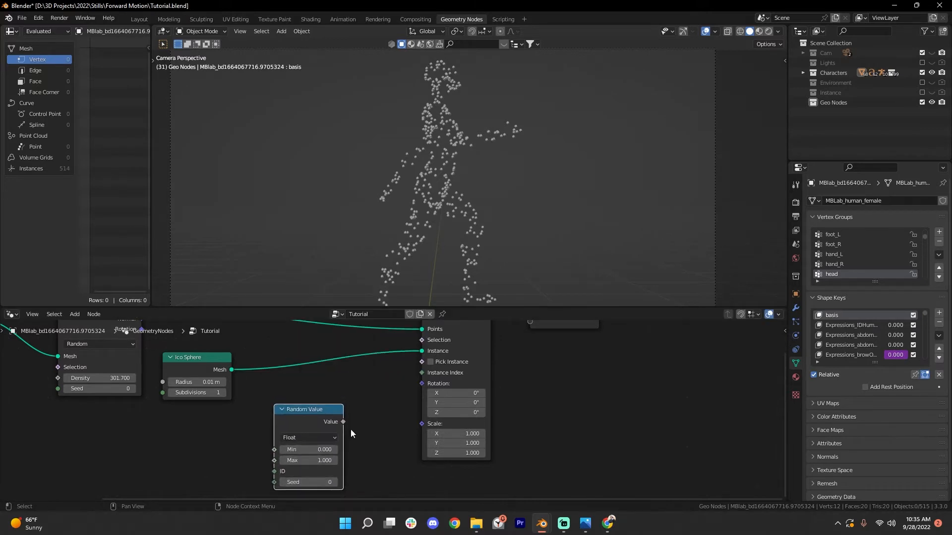
drag(343, 422, 422, 424)
Set the Random Value node's Min to 0.07.
scroll(390, 411, up, 1)
double_click(299, 460)
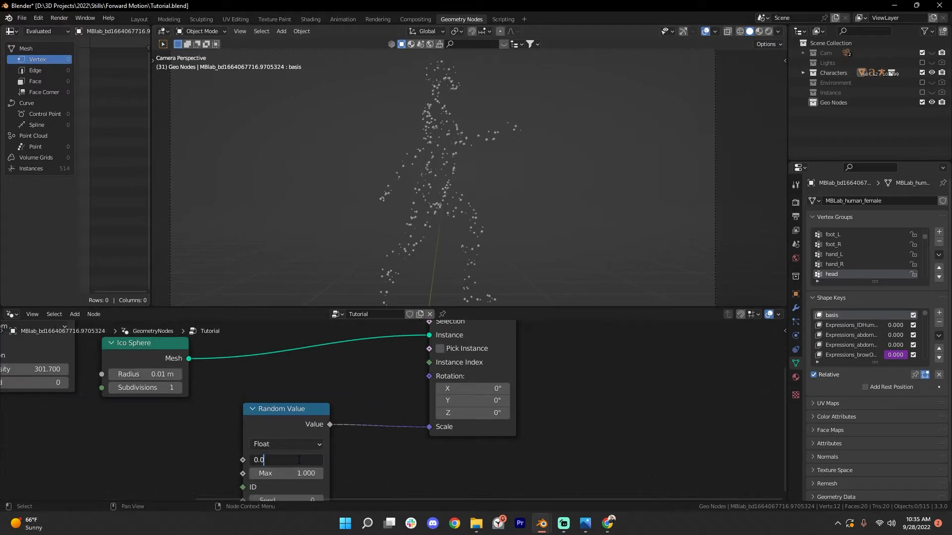
text(70)
key(Return)
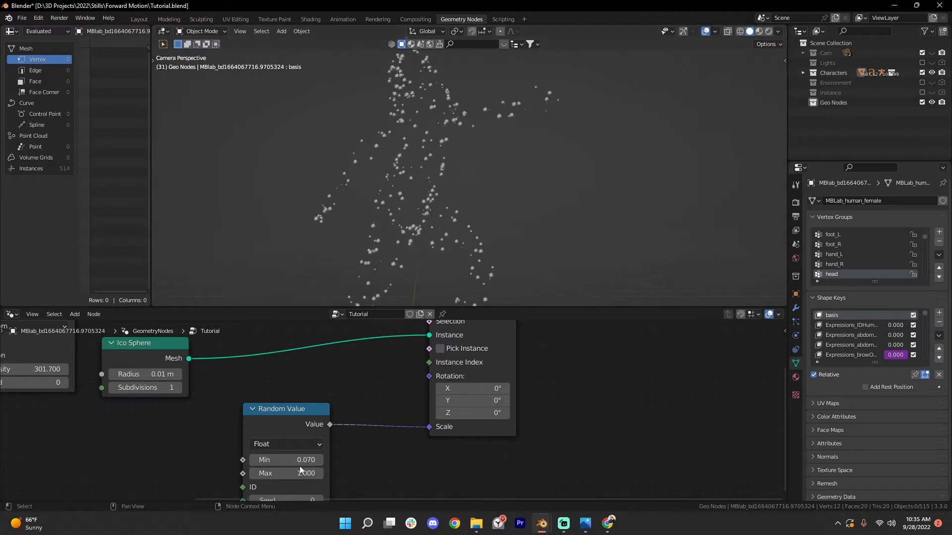
Check the size variation of the scattered spheres and set the Random Value node's Min to 0.08.
scroll(421, 243, up, 3)
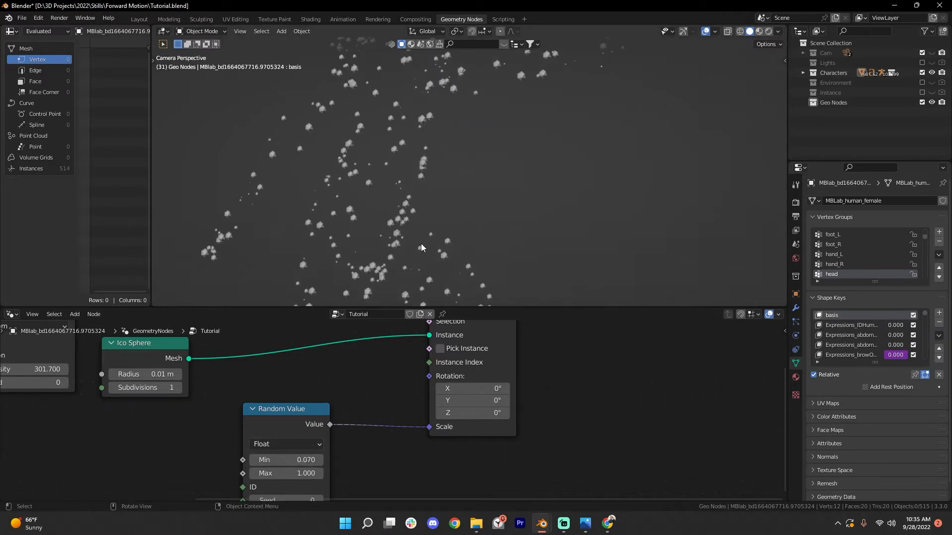
scroll(420, 243, down, 2)
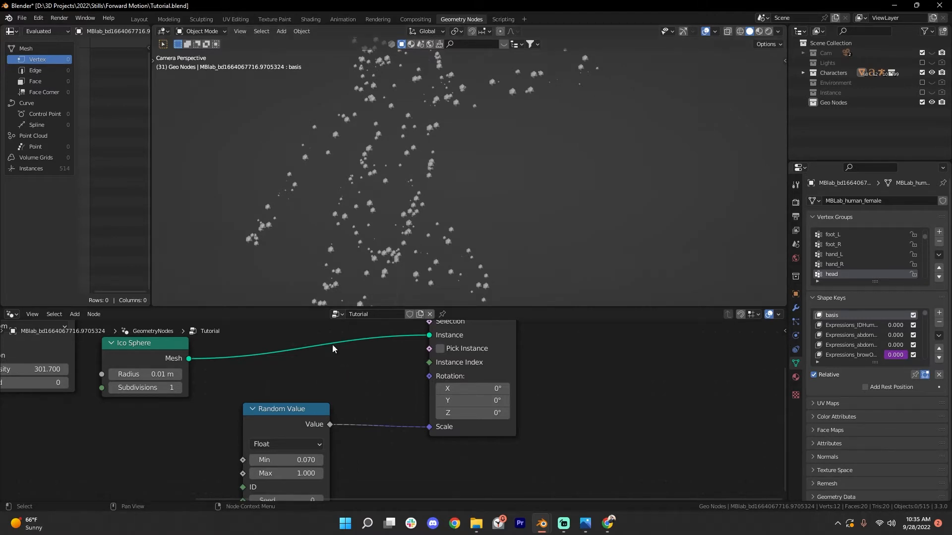
scroll(413, 218, down, 4)
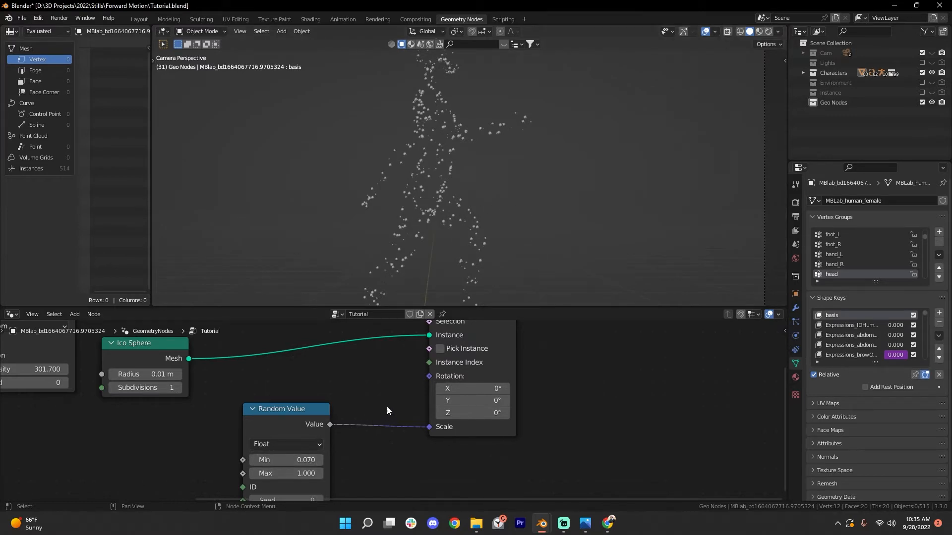
scroll(466, 236, up, 2)
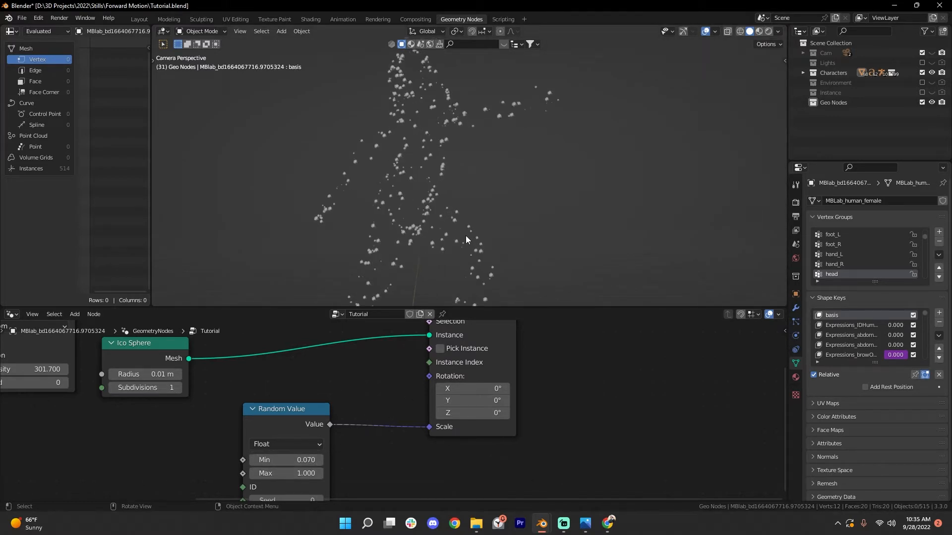
scroll(447, 238, up, 2)
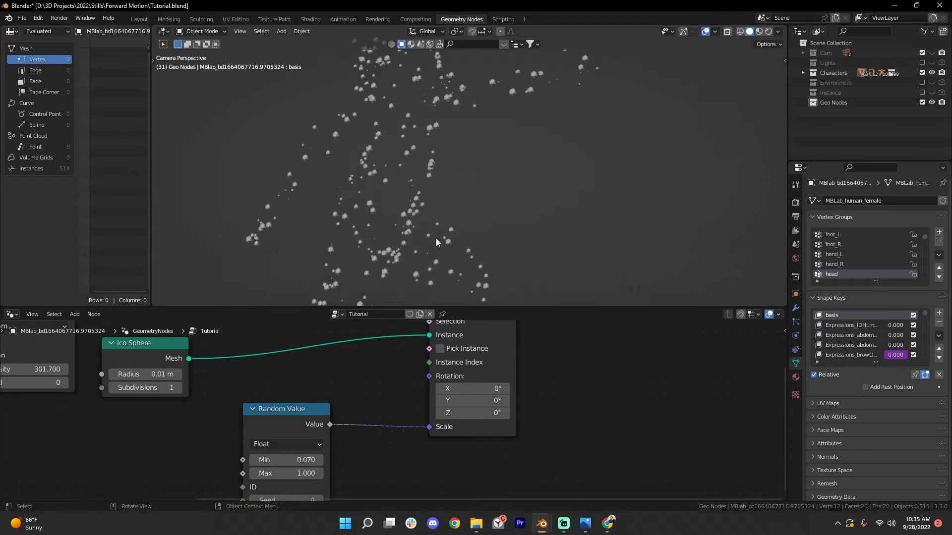
scroll(347, 293, down, 2)
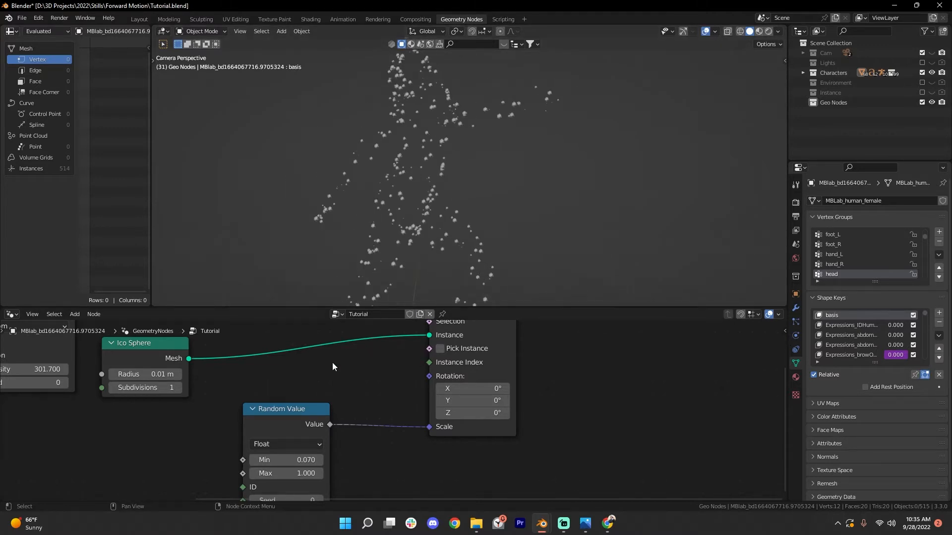
double_click(293, 465)
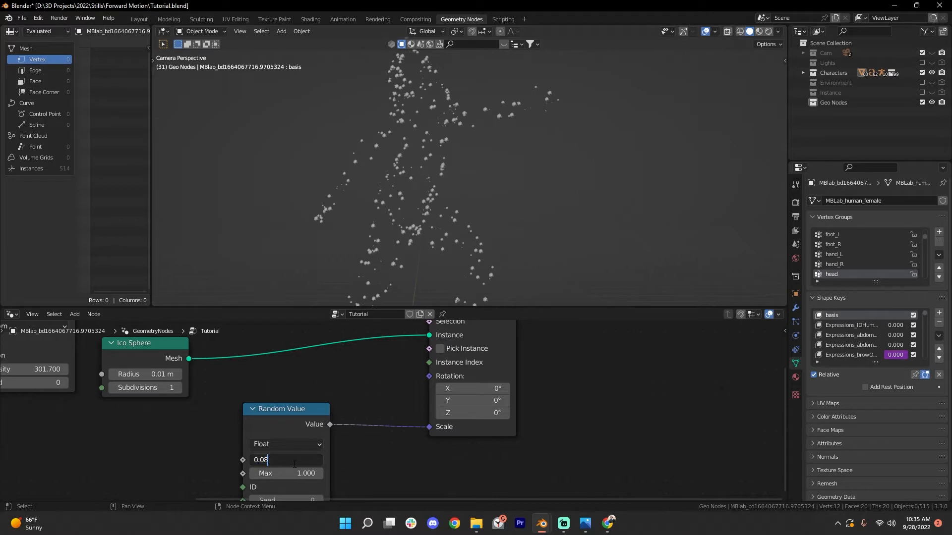
key(BackSpace)
text(8)
key(Return)
scroll(481, 208, down, 4)
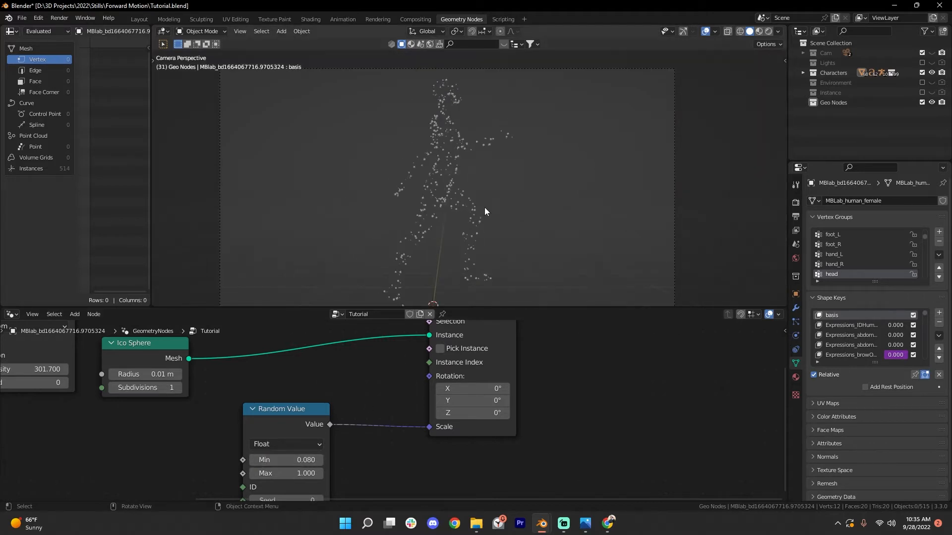
Move the Group Output node farther from Instance on Points to leave room between them.
scroll(662, 334, down, 2)
middle_drag(661, 335, 455, 422)
drag(430, 397, 570, 409)
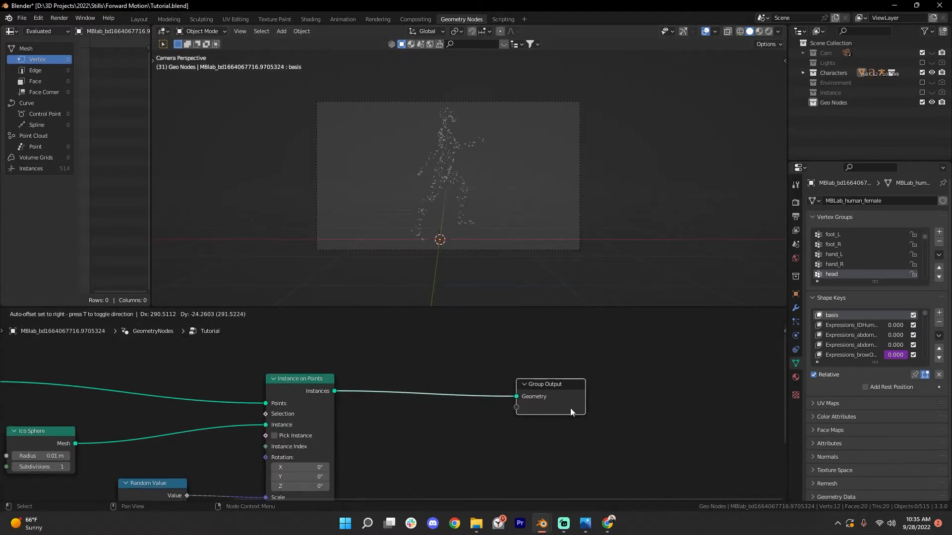
scroll(570, 408, up, 1)
scroll(519, 210, up, 3)
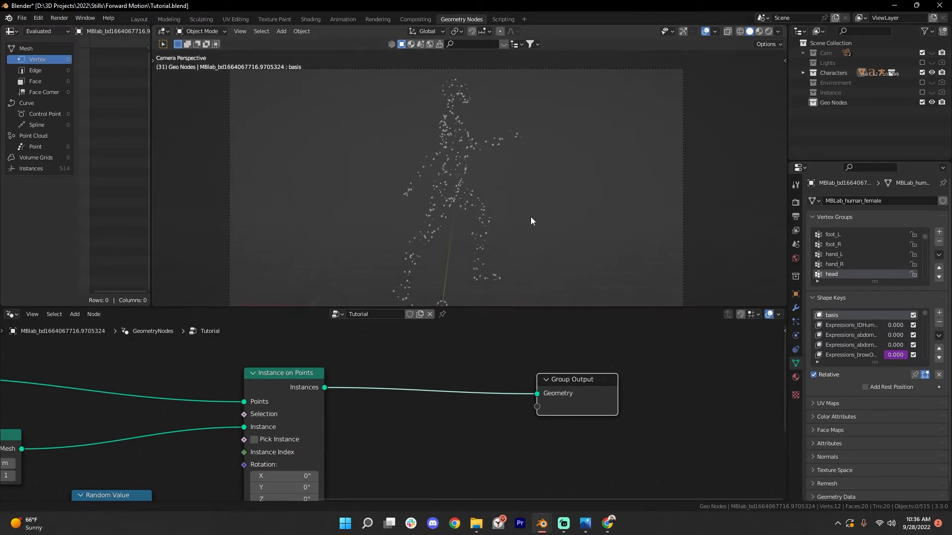
scroll(530, 214, down, 1)
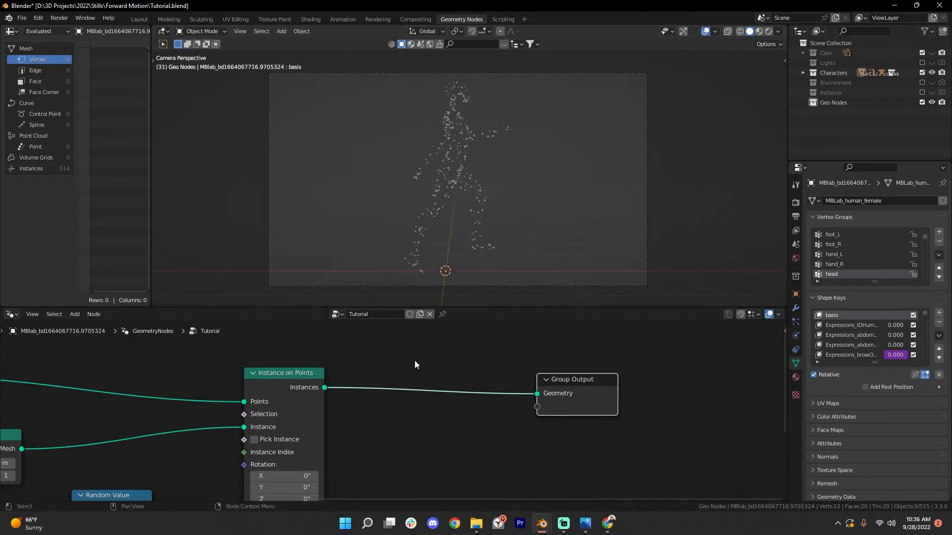
Add a Delete Geometry node in the empty space above the existing node chain.
scroll(394, 403, down, 8)
middle_drag(381, 404, 484, 408)
drag(173, 405, 178, 415)
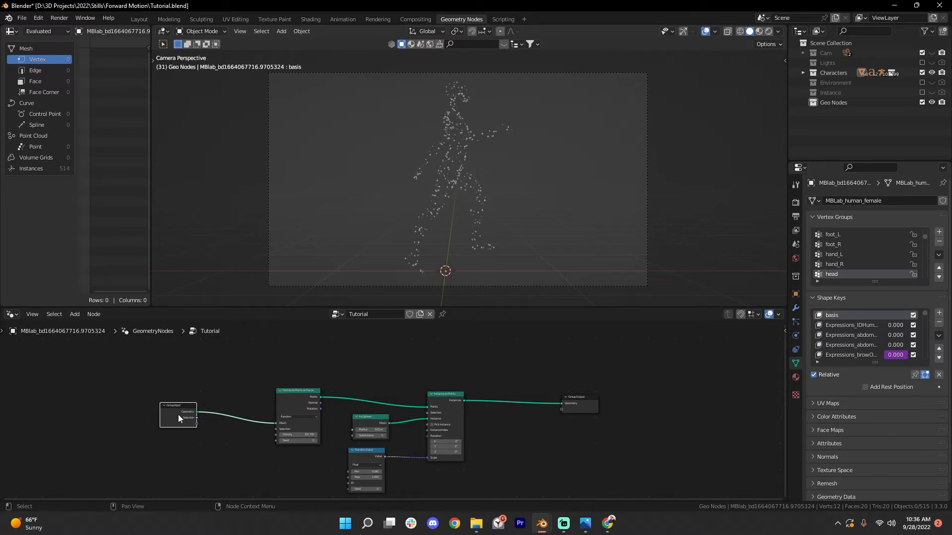
middle_drag(412, 350, 401, 392)
key(shift+a)
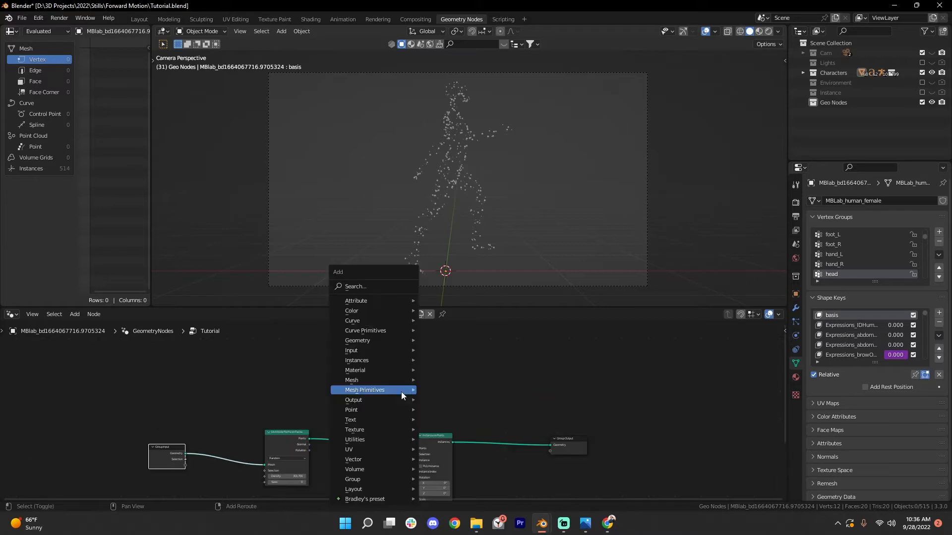
click(358, 287)
text(del)
key(Return)
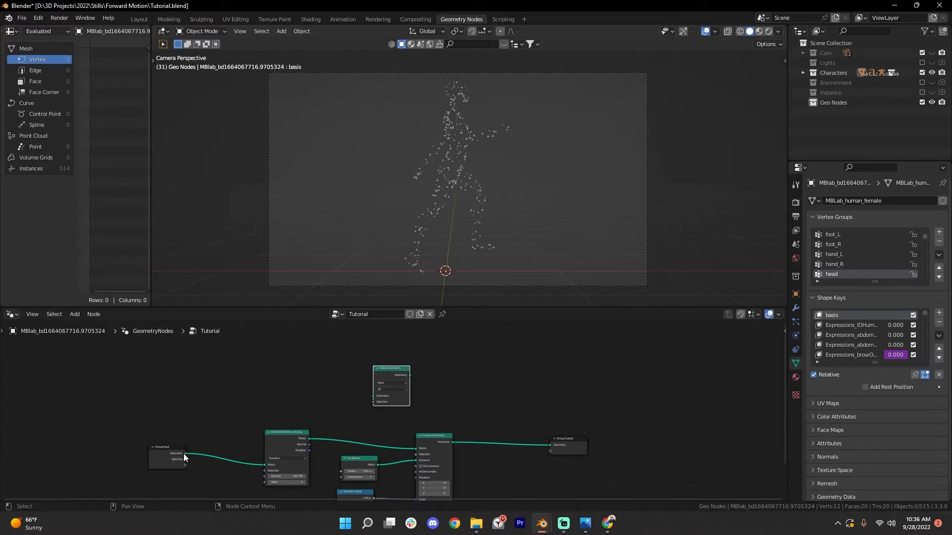
Route the Group Input's Geometry through the Delete Geometry node into the Group Output, replacing the Instance on Points link.
drag(184, 454, 552, 446)
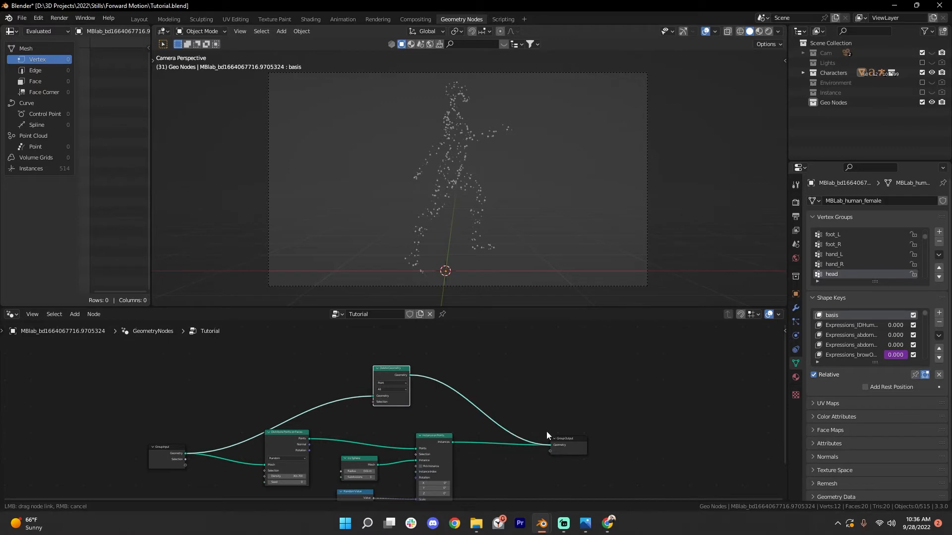
scroll(471, 391, up, 1)
scroll(475, 397, up, 1)
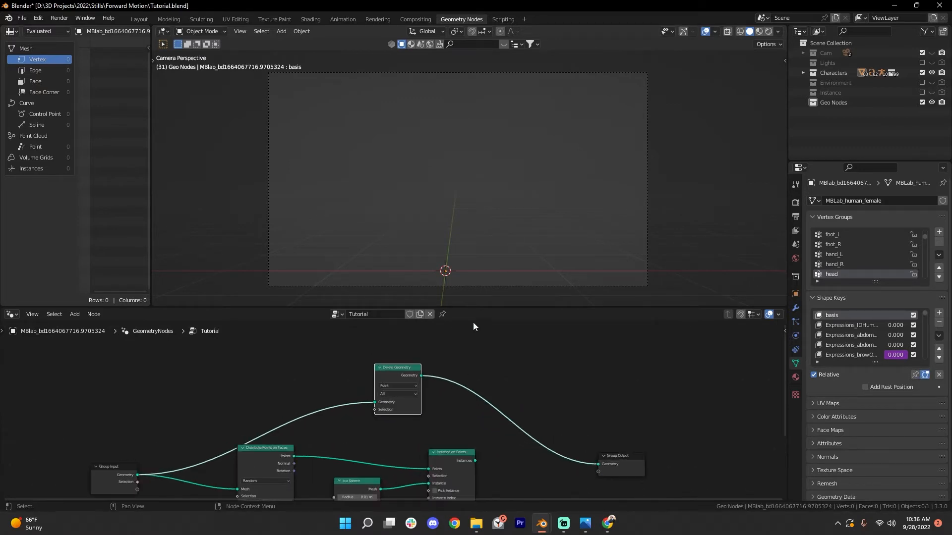
mouse_move(406, 367)
mouse_down()
mouse_move(402, 333)
mouse_move(400, 366)
mouse_up()
middle_drag(329, 446, 352, 446)
scroll(430, 395, down, 2)
scroll(353, 446, up, 2)
scroll(381, 425, up, 1)
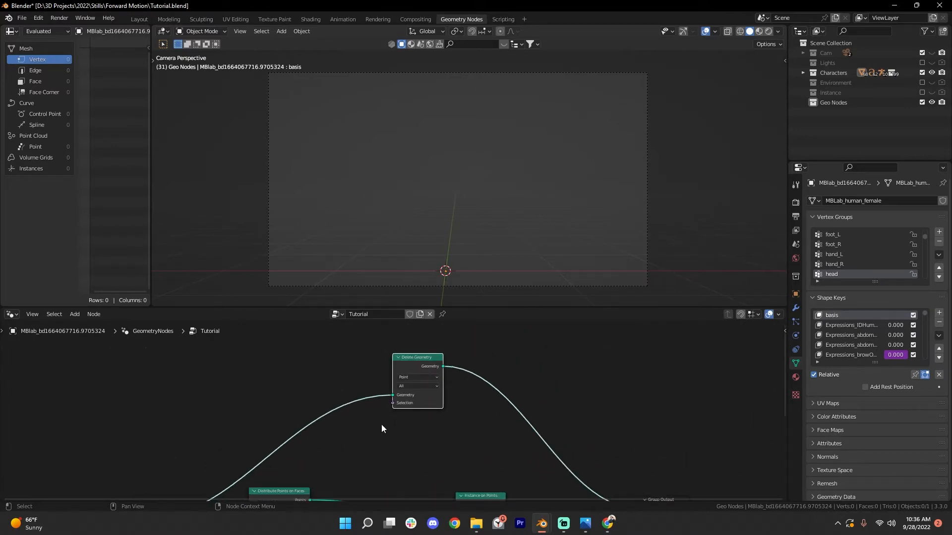
Add a reroute point on the link from Group Input to Delete Geometry and place it above the Group Input.
scroll(284, 439, down, 1)
middle_drag(283, 439, 361, 391)
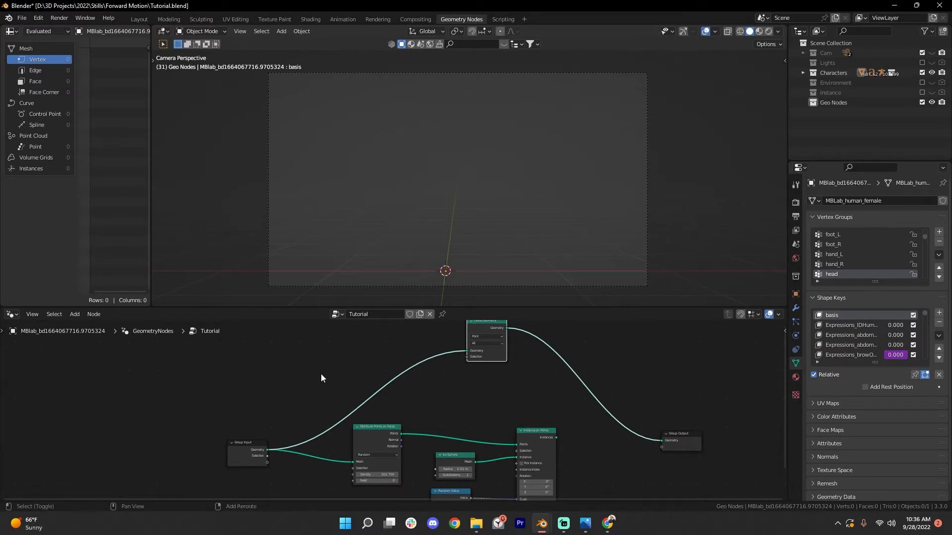
shift+right_drag(320, 373, 377, 432)
click(347, 401)
click(370, 426)
click(347, 397)
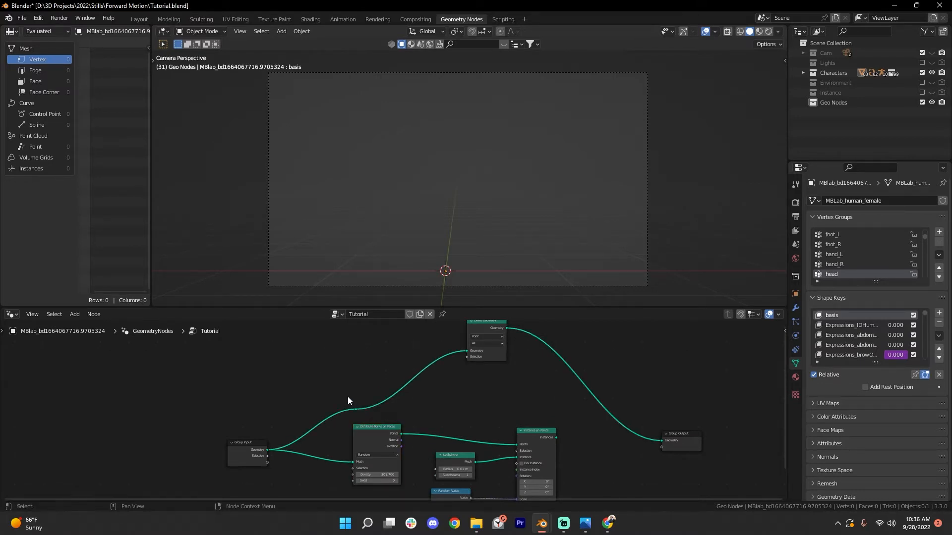
drag(355, 410, 288, 364)
shift+middle_drag(418, 373, 399, 384)
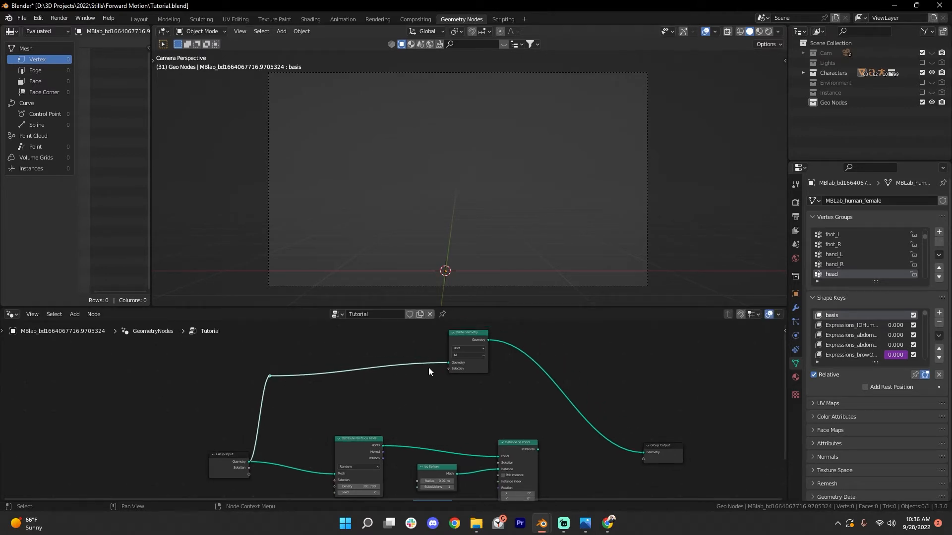
Add a Separate XYZ node below the link that leads into Delete Geometry.
scroll(430, 371, up, 1)
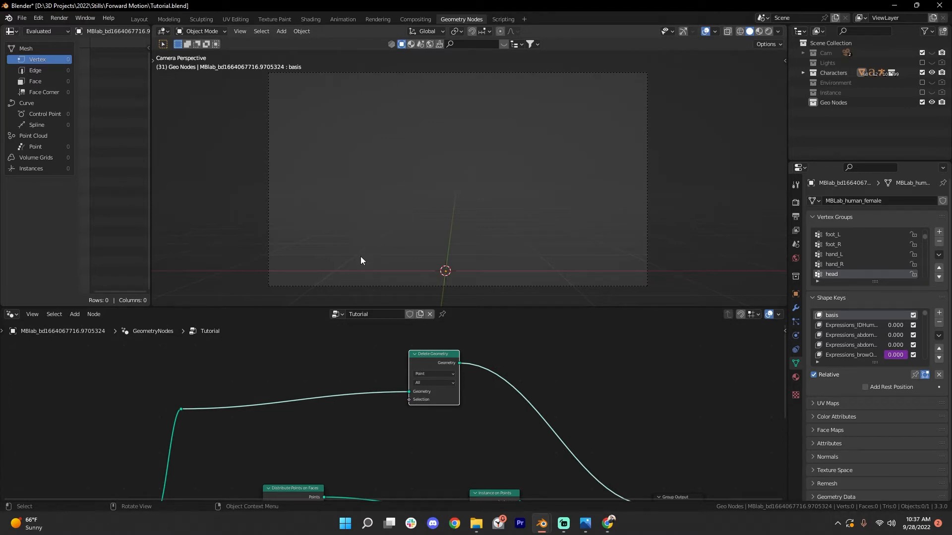
middle_drag(423, 425, 427, 394)
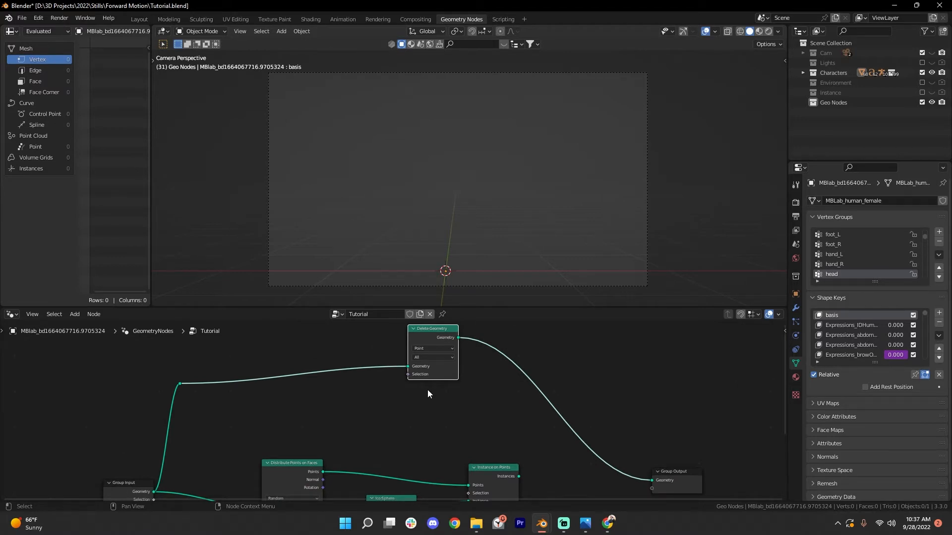
key(shift+a)
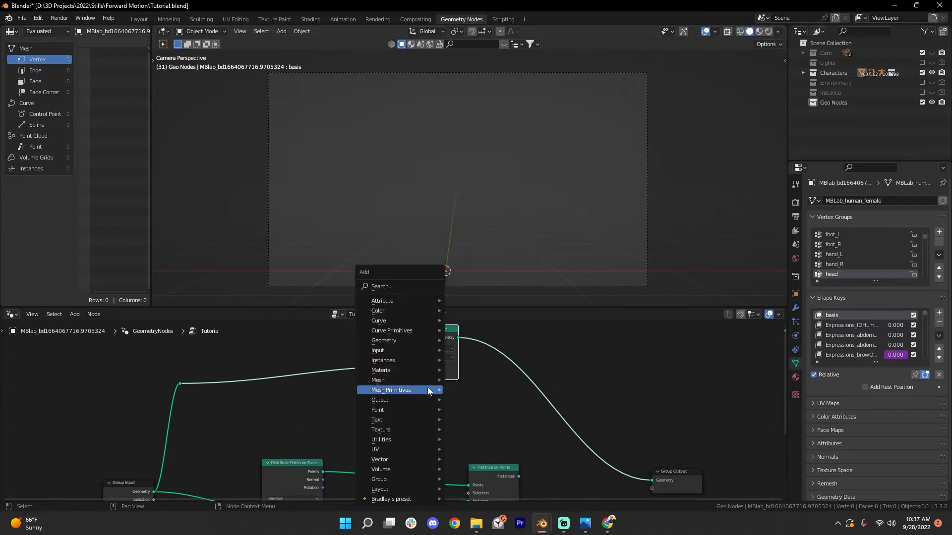
click(379, 287)
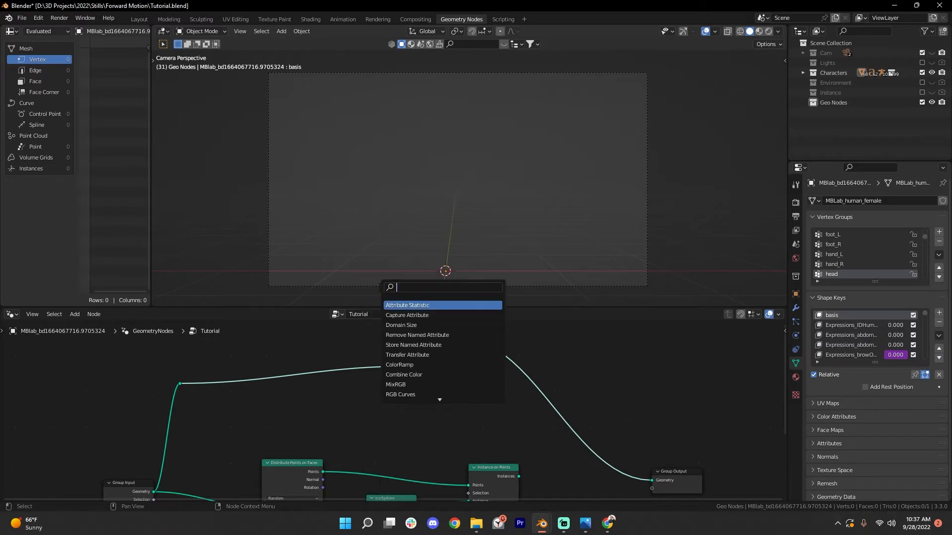
text(se)
key(Down)
key(Down)
key(Down)
key(Return)
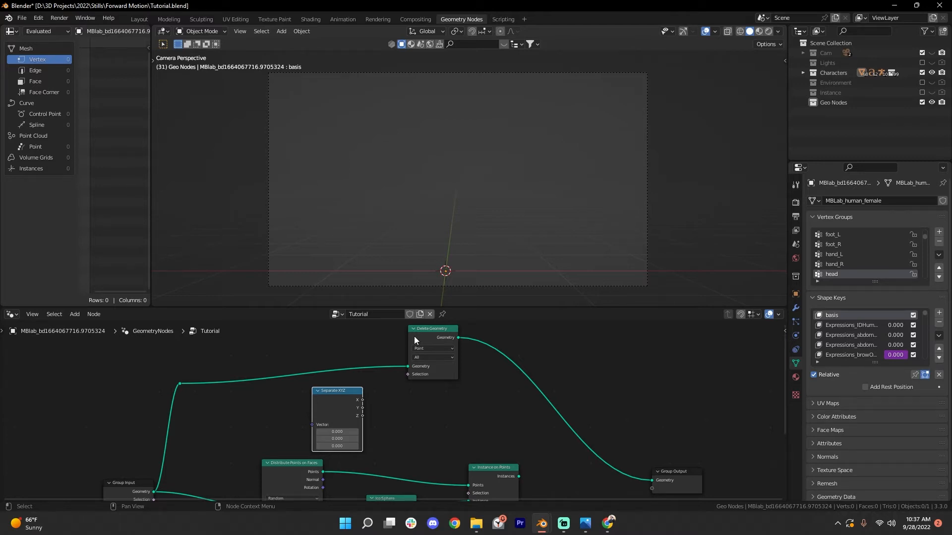
Connect the Separate XYZ node's Z output to the Selection input of Delete Geometry.
click(366, 418)
drag(362, 416, 376, 417)
drag(396, 385, 438, 384)
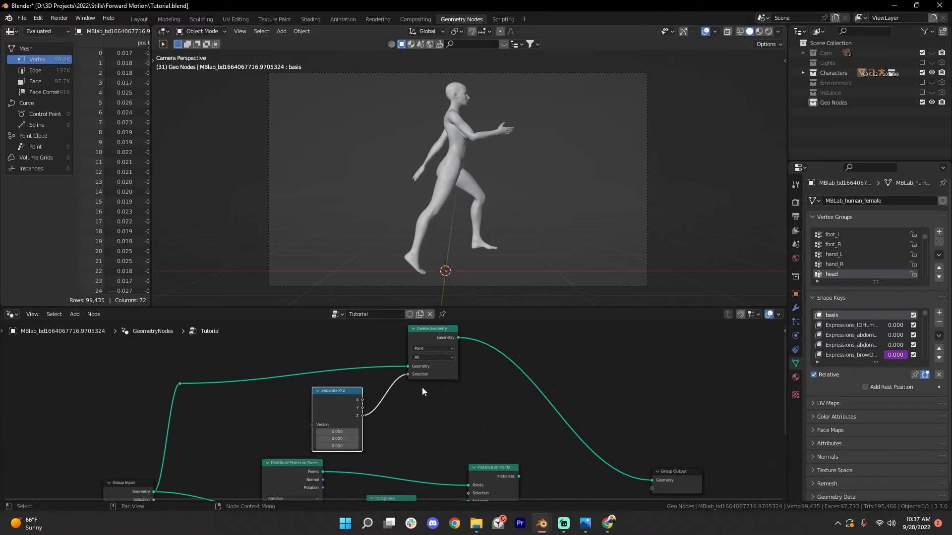
scroll(380, 442, up, 2)
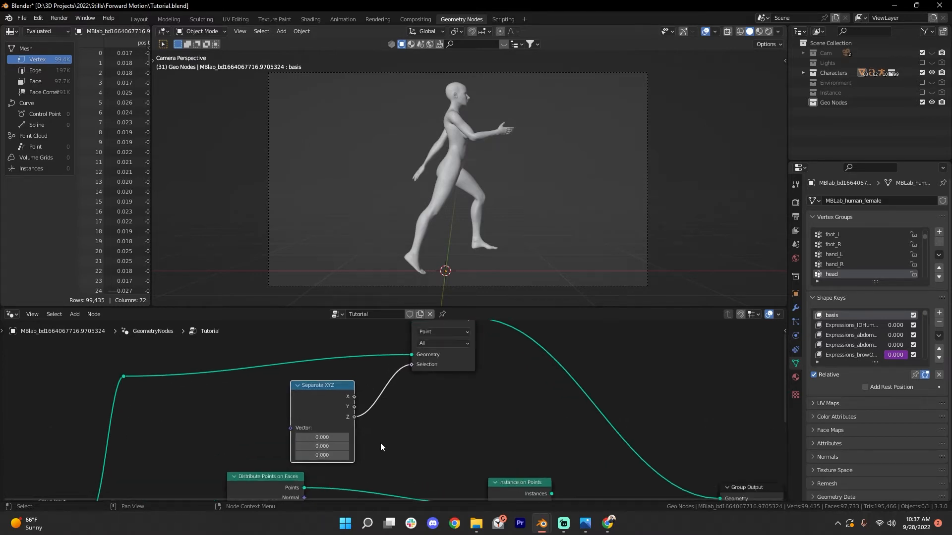
Try a Z value of 0.4 in the Separate XYZ node's vector and undo it.
click(310, 457)
text(0.4)
key(Return)
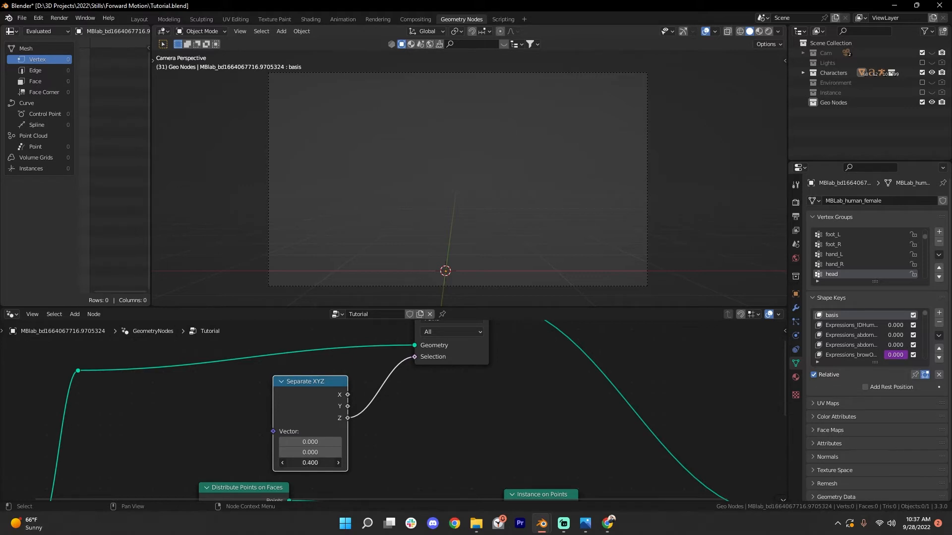
drag(310, 463, 292, 464)
drag(310, 463, 337, 463)
key(ctrl+z)
Tidy the upper branch by repositioning the reroute point, the Separate XYZ node and the Delete Geometry node.
scroll(473, 368, down, 3)
middle_drag(479, 366, 472, 394)
drag(134, 388, 191, 423)
key(g)
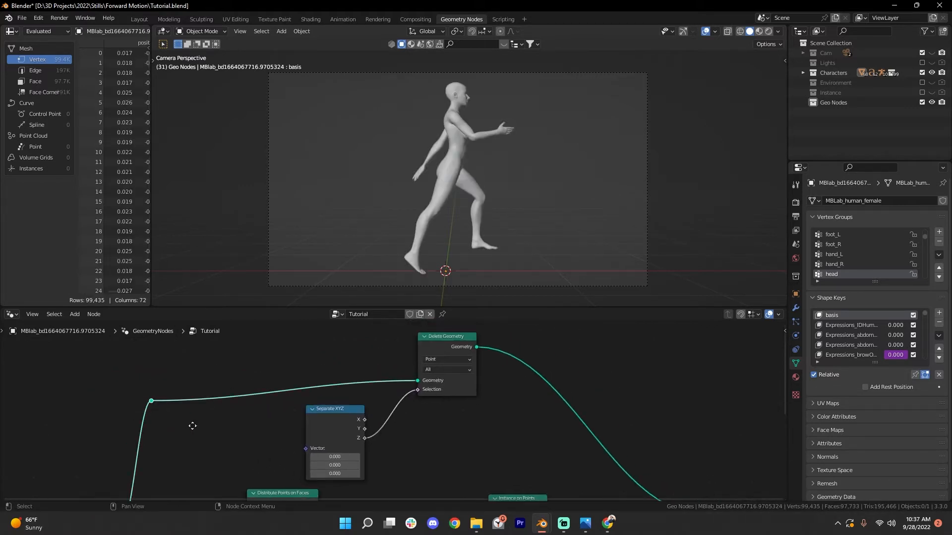
click(168, 416)
click(315, 420)
key(g)
click(304, 420)
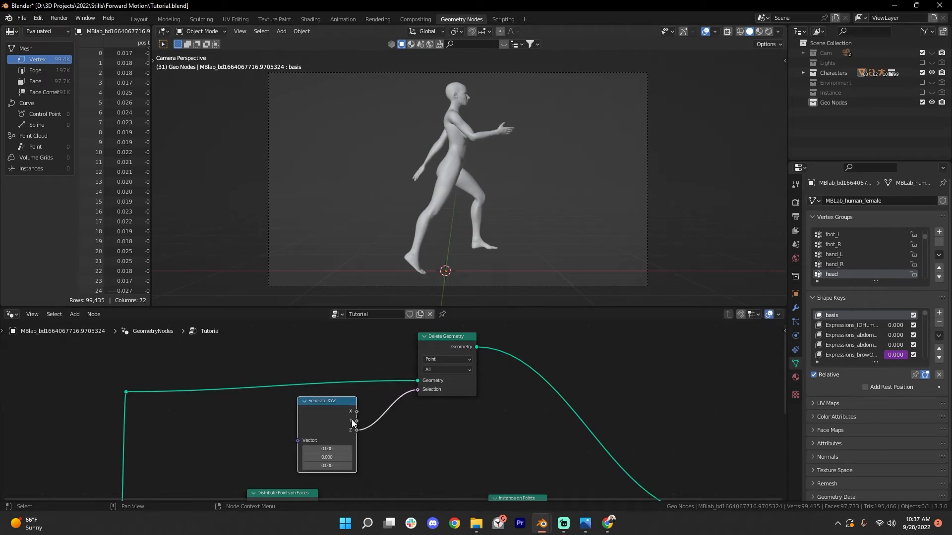
drag(461, 395, 462, 394)
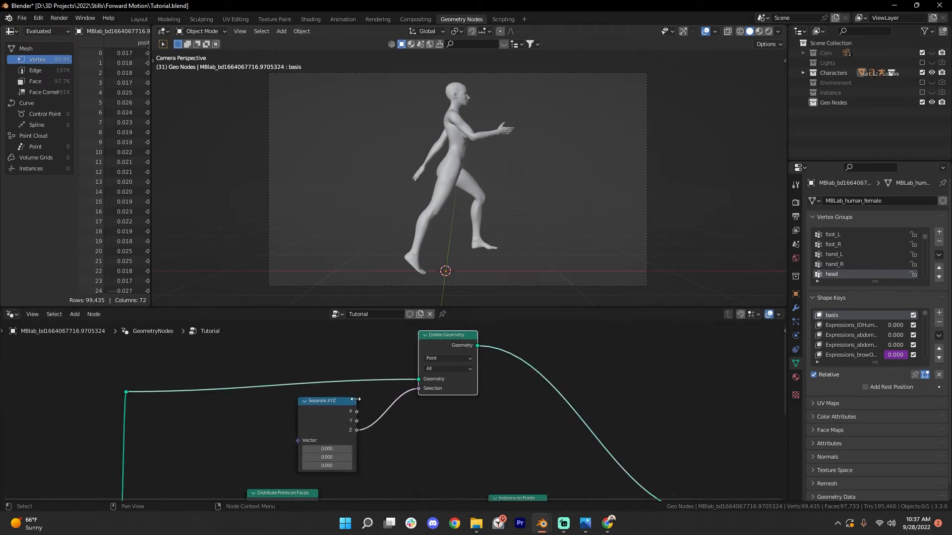
Add a Position node and connect its output to the Vector input of Separate XYZ.
scroll(523, 167, down, 1)
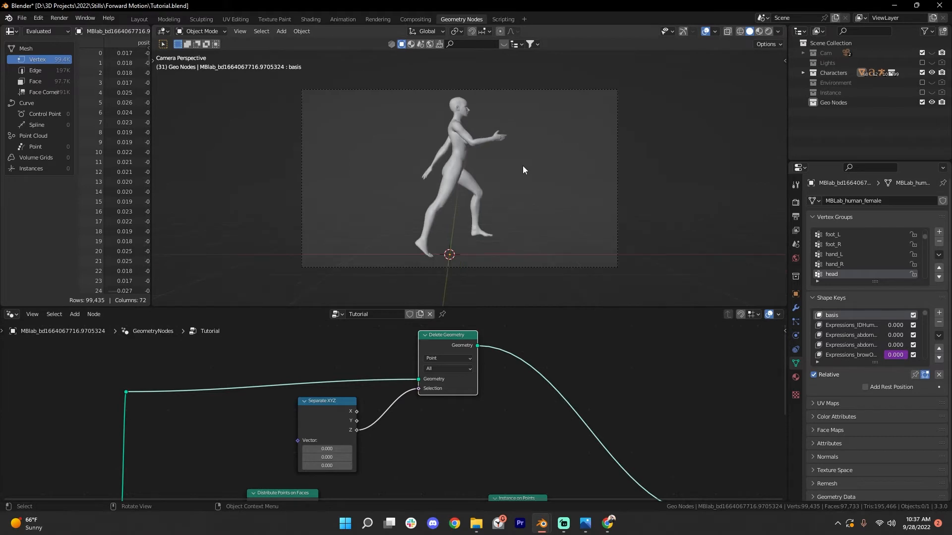
scroll(526, 168, up, 1)
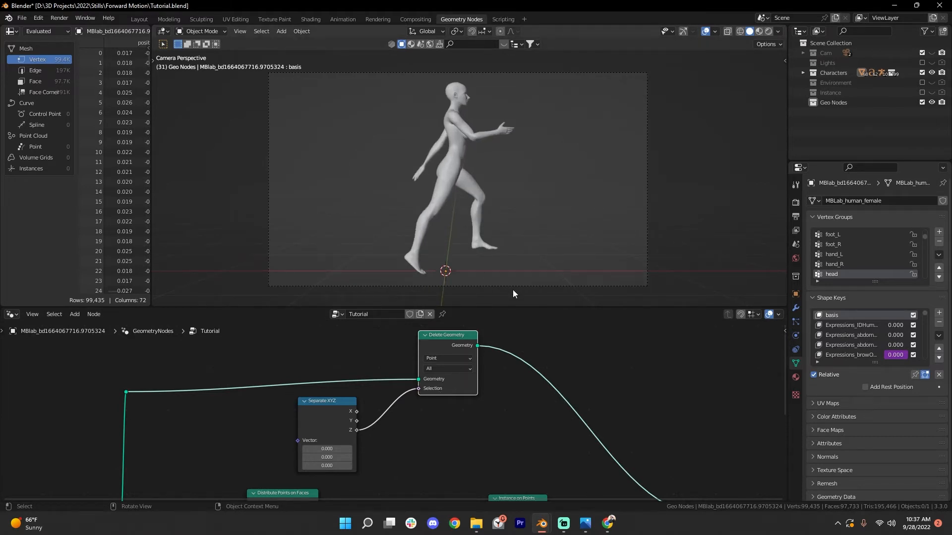
scroll(382, 390, up, 1)
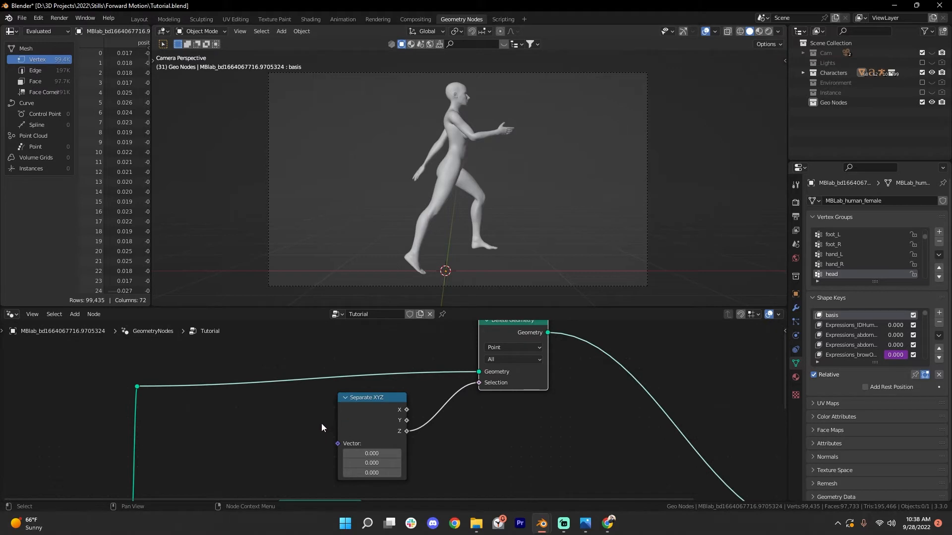
key(shift+a)
mouse_move(291, 353)
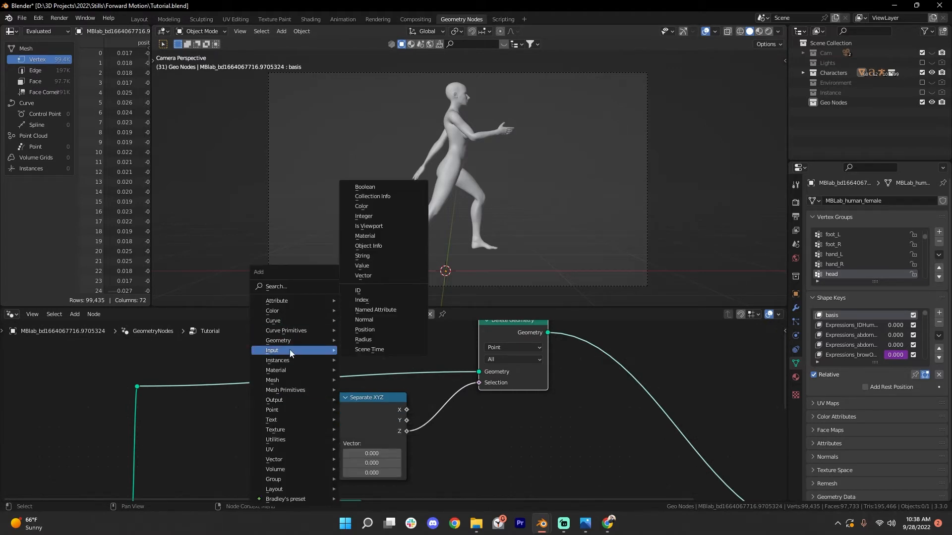
click(391, 328)
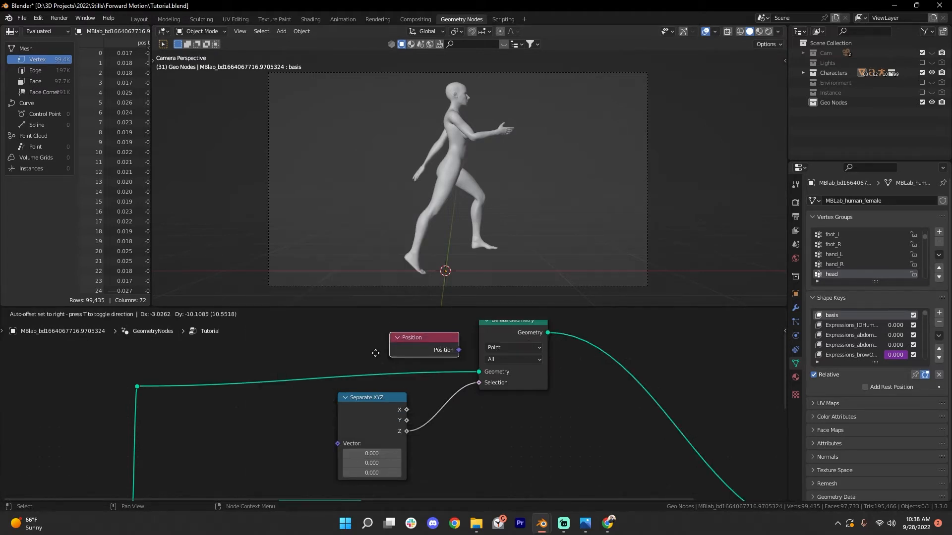
click(281, 433)
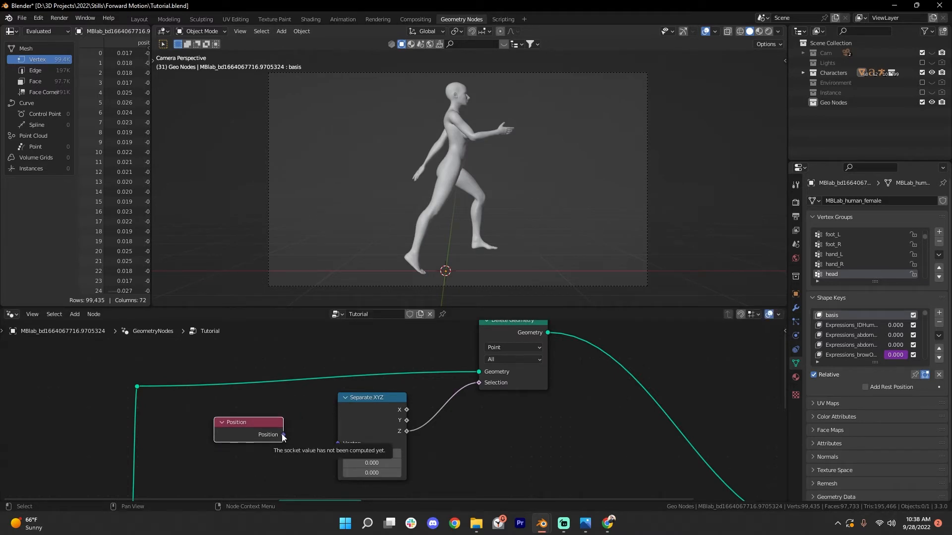
drag(283, 435, 392, 443)
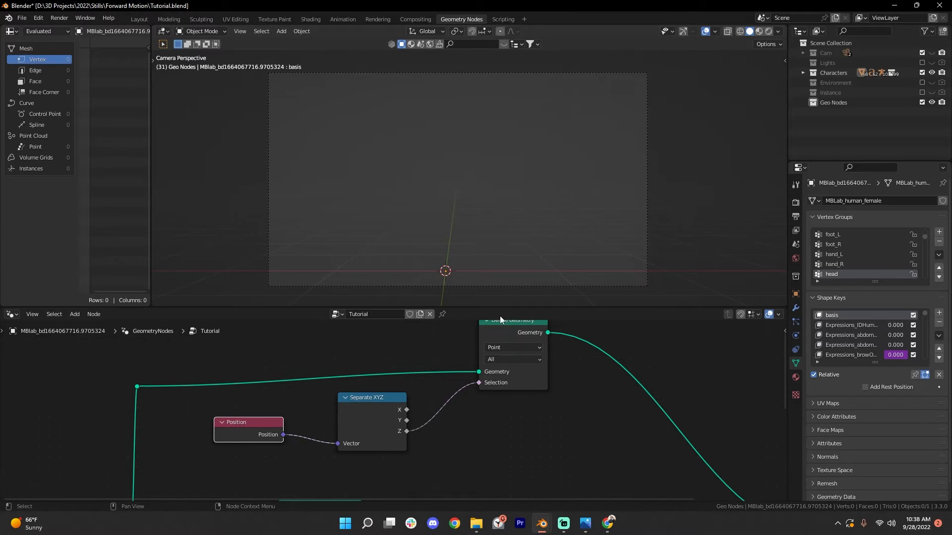
Insert a Math node between Separate XYZ's Z output and Delete Geometry's Selection, and set its operation to Greater Than.
middle_drag(526, 396, 431, 393)
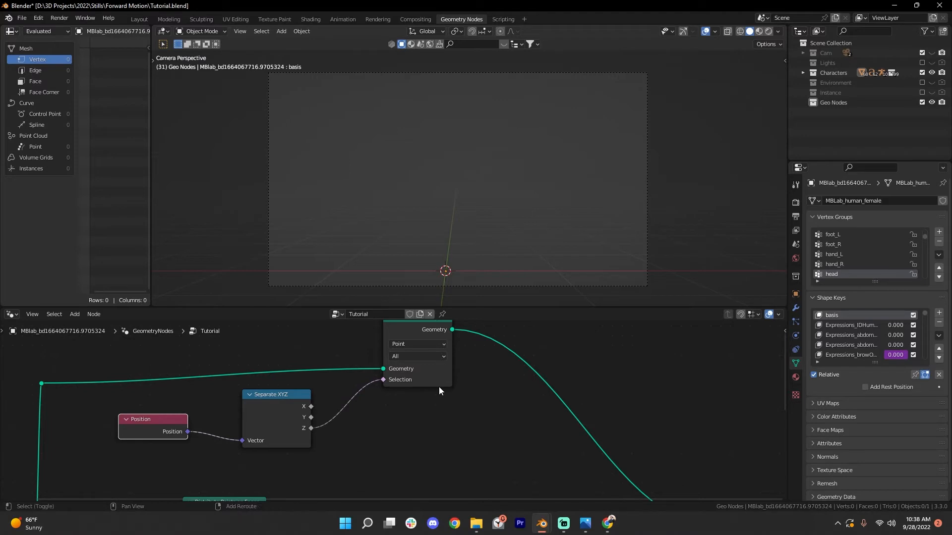
key(shift+a)
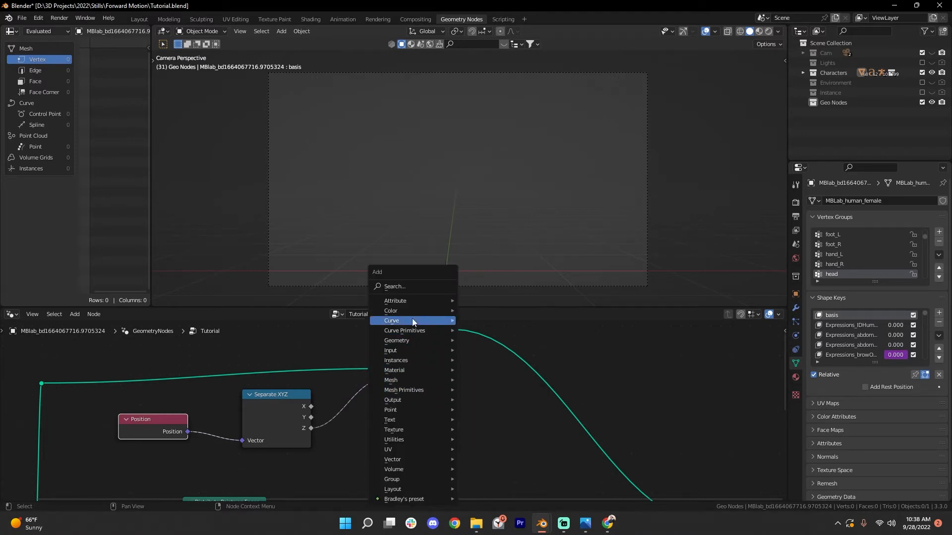
text(mat)
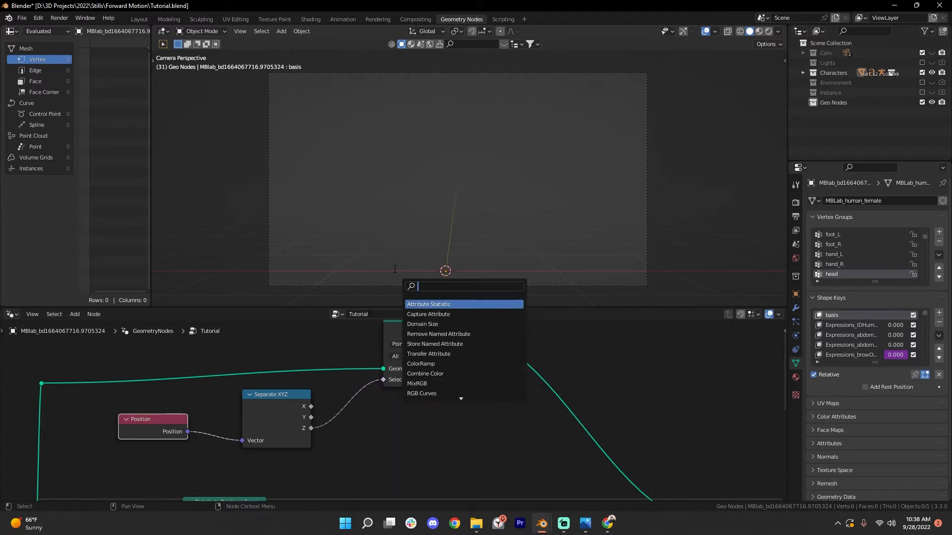
click(423, 305)
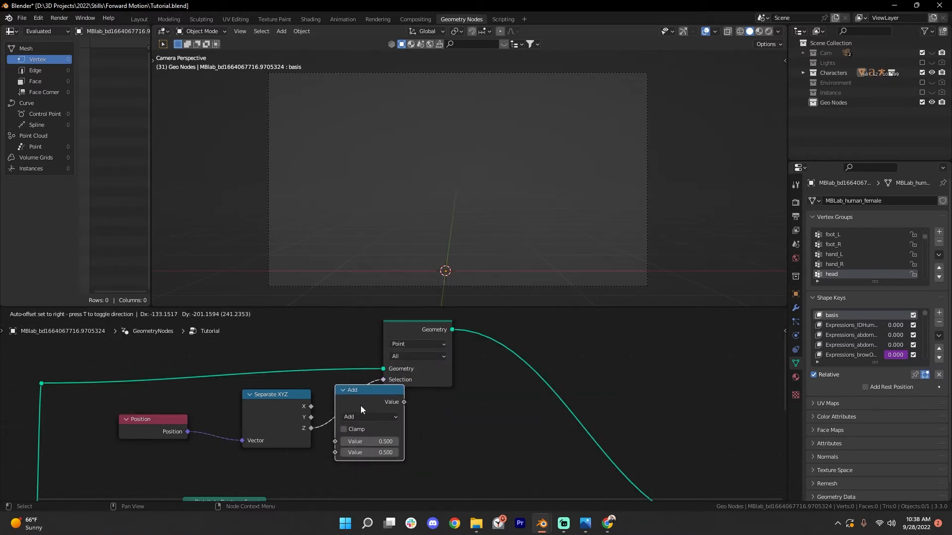
click(376, 406)
click(396, 417)
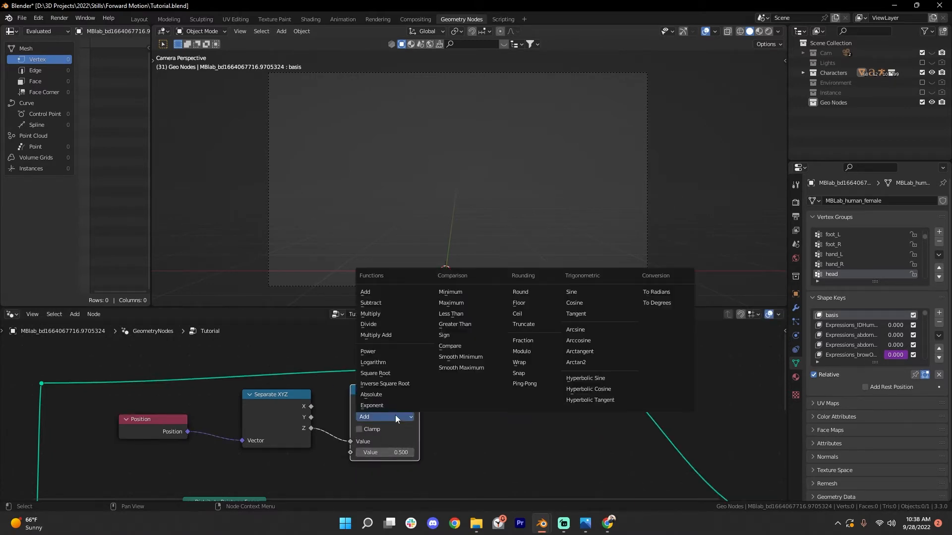
click(468, 324)
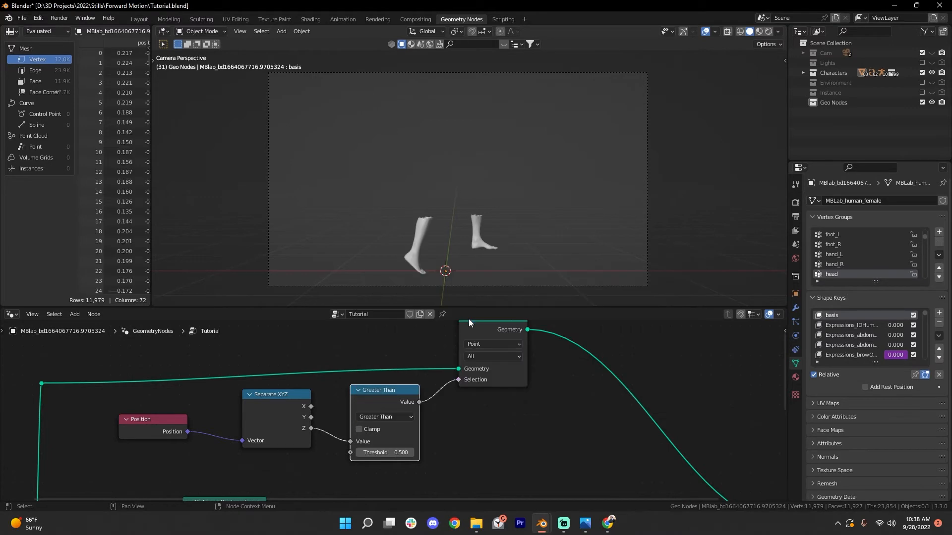
scroll(590, 224, up, 4)
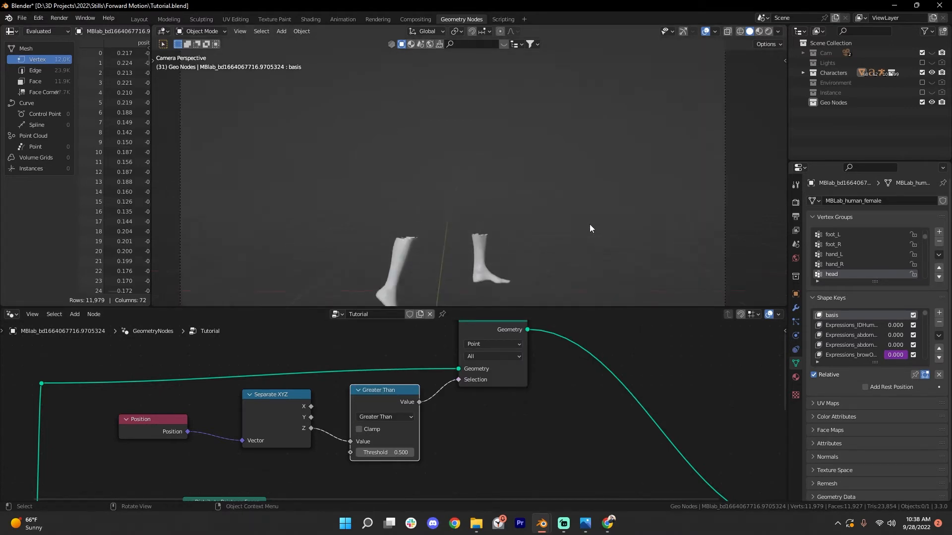
scroll(498, 215, down, 4)
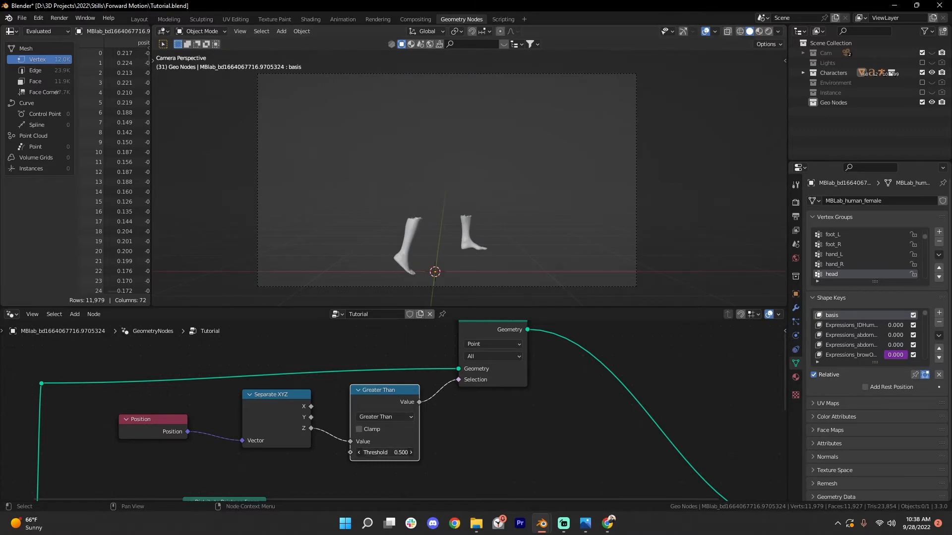
Set the Greater Than node's threshold to 1.900.
mouse_move(386, 453)
mouse_down()
mouse_move(357, 453)
mouse_move(414, 453)
mouse_move(367, 454)
mouse_up()
key(ctrl+z)
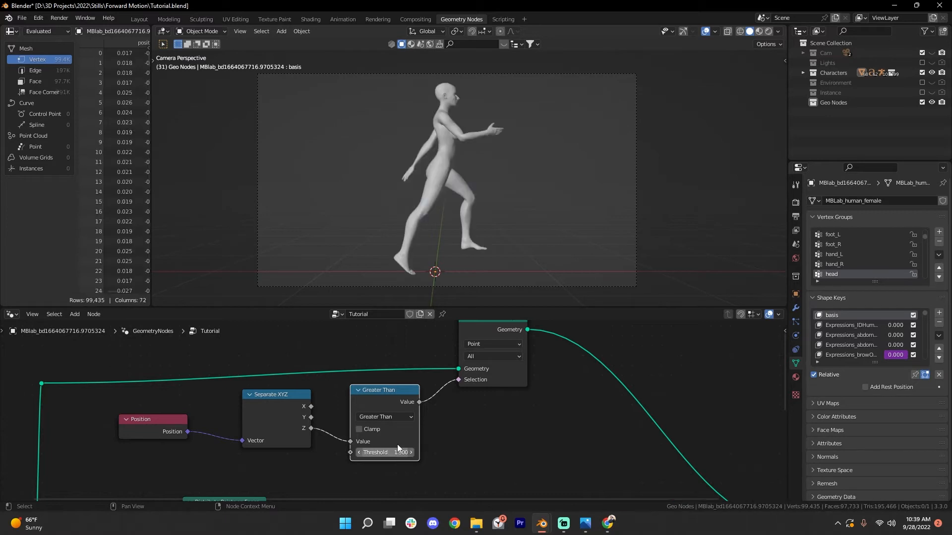
Try the Less Than operation with a different threshold on the Math node and restore Greater Than.
click(400, 417)
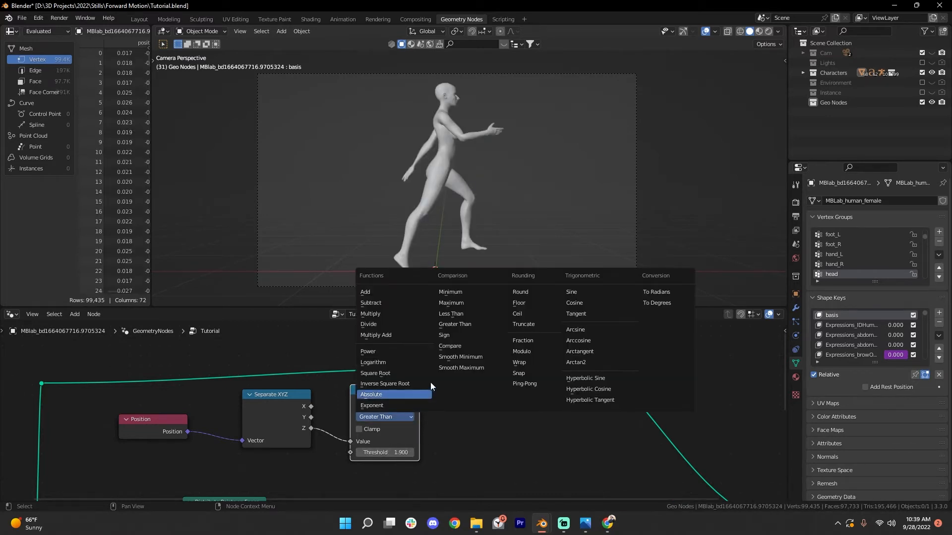
click(456, 318)
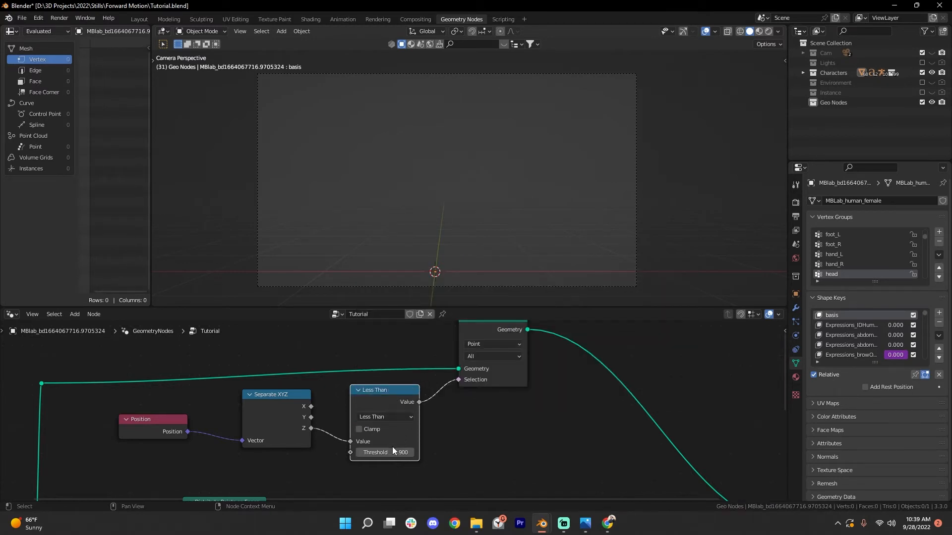
mouse_move(385, 453)
mouse_down()
mouse_move(333, 452)
mouse_move(391, 453)
mouse_up()
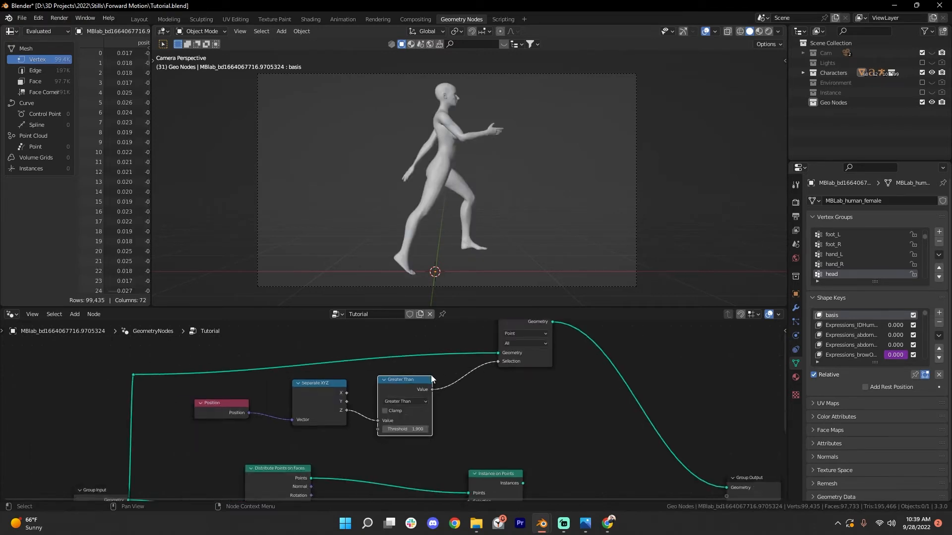
Move the Greater Than node upward to make room beneath it for another Math node.
scroll(430, 375, down, 2)
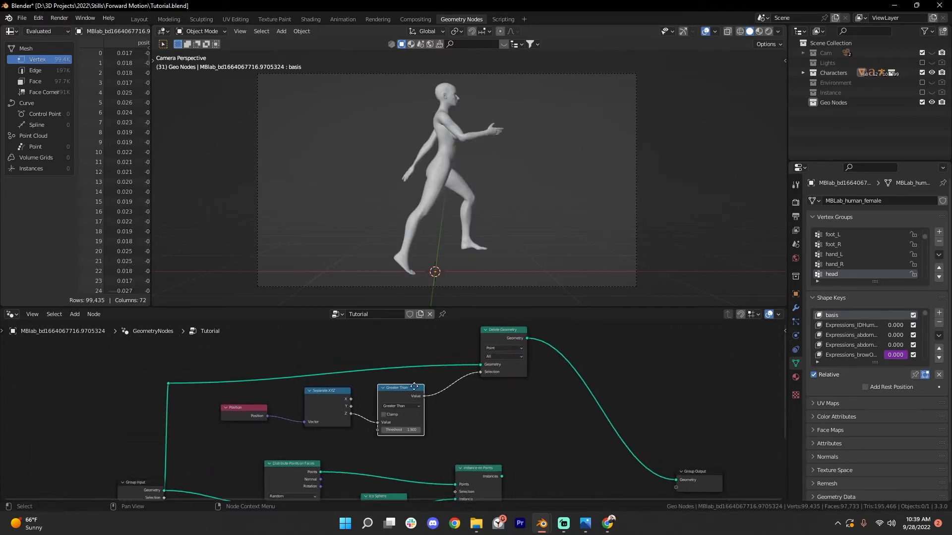
middle_drag(431, 375, 395, 406)
drag(373, 403, 381, 379)
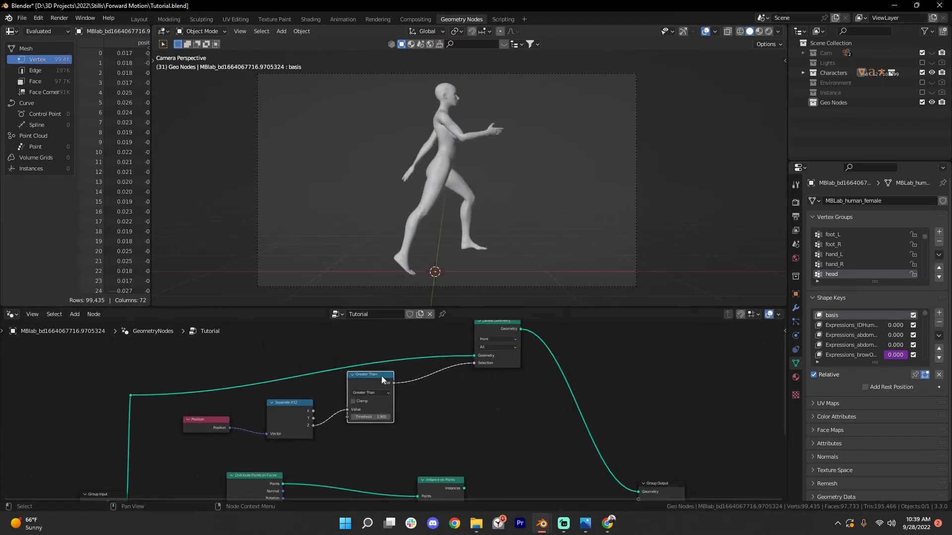
scroll(371, 370, up, 4)
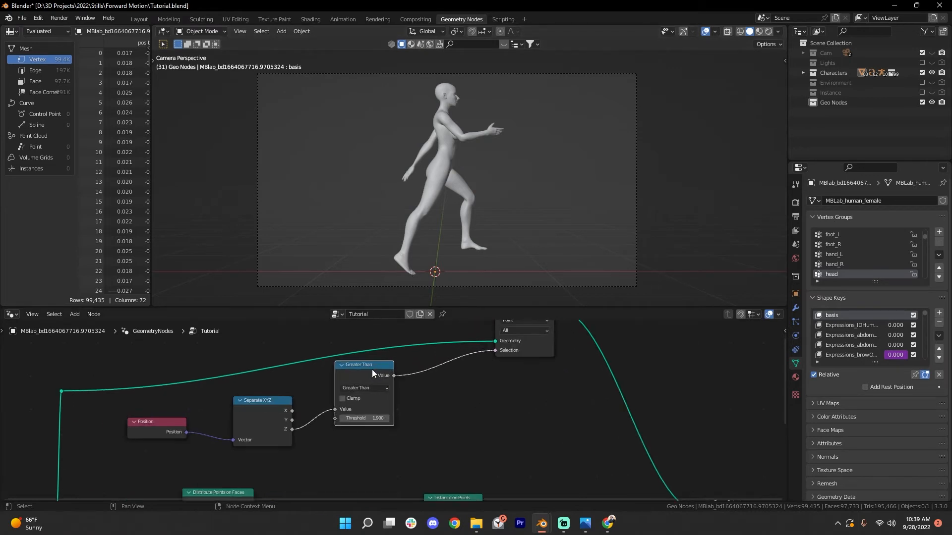
Duplicate the Greater Than node below itself with its Z input link kept, and set the copy's operation to Less Than.
mouse_move(373, 362)
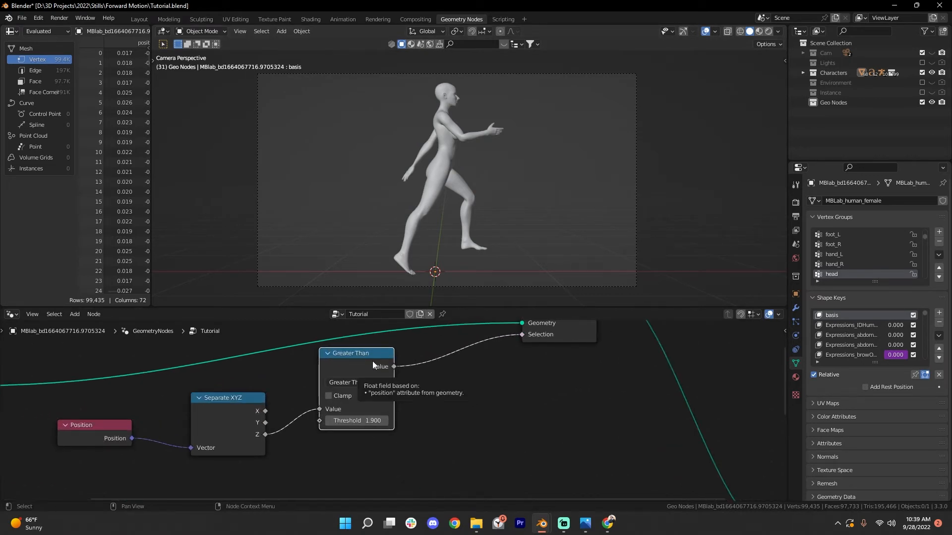
key(ctrl+shift+d)
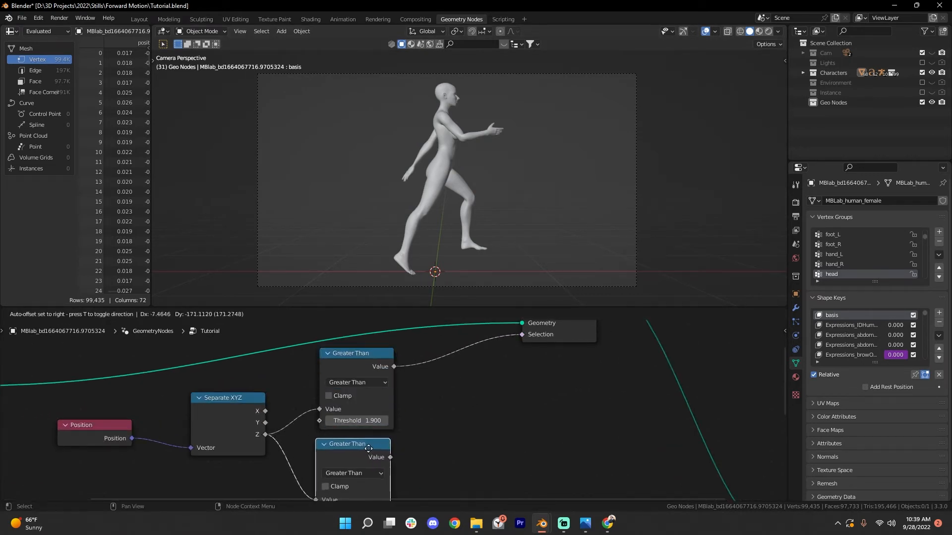
click(367, 447)
middle_drag(431, 405, 456, 375)
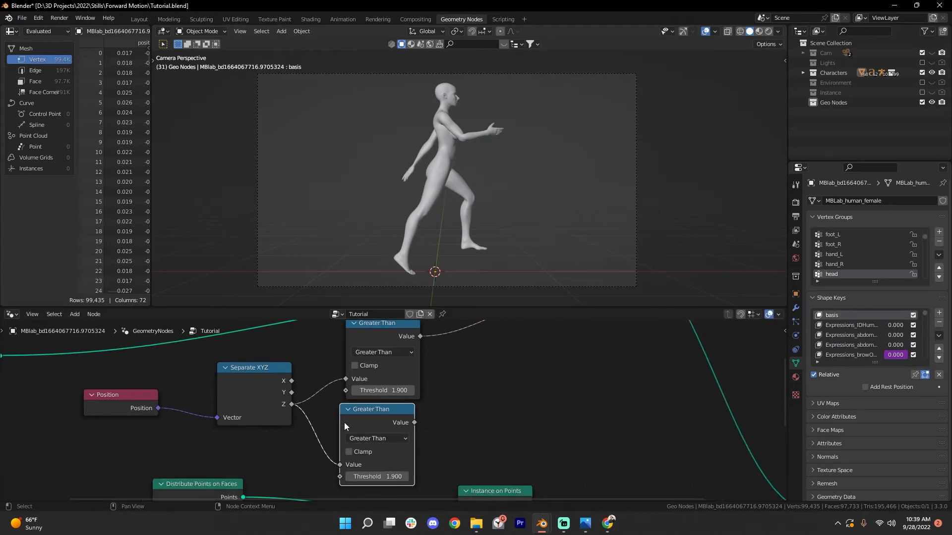
click(386, 438)
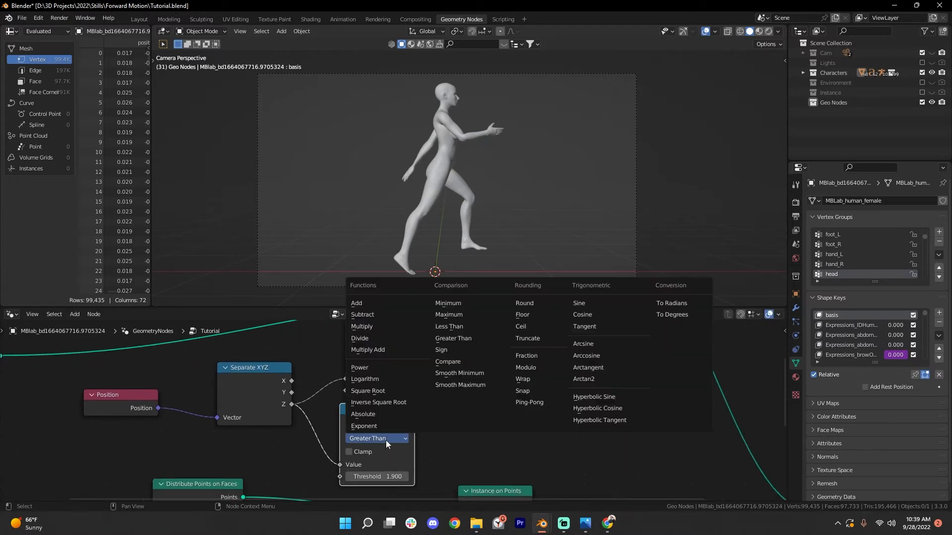
click(465, 329)
Insert another Math copy set to Add between Greater Than and Delete Geometry's Selection, and connect Less Than's output to Add's second value.
middle_drag(464, 329, 311, 386)
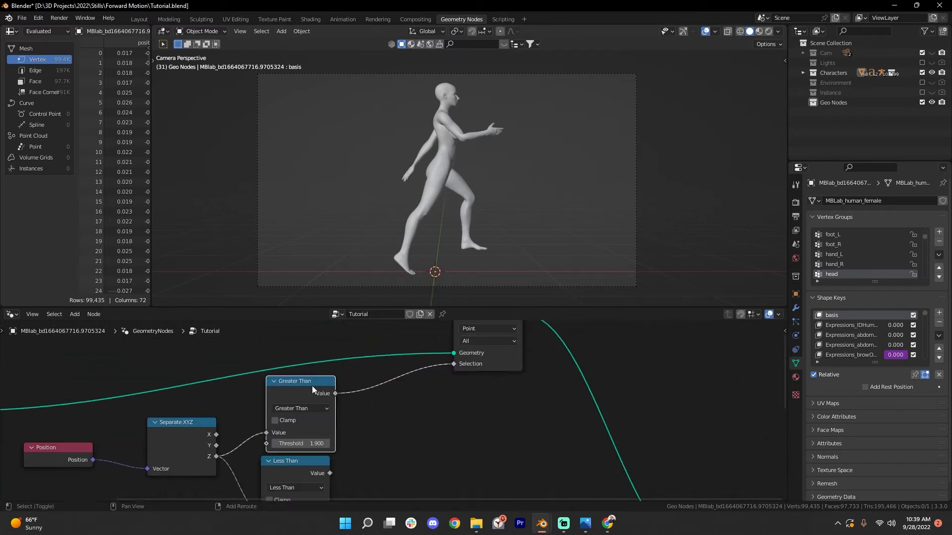
key(shift+d)
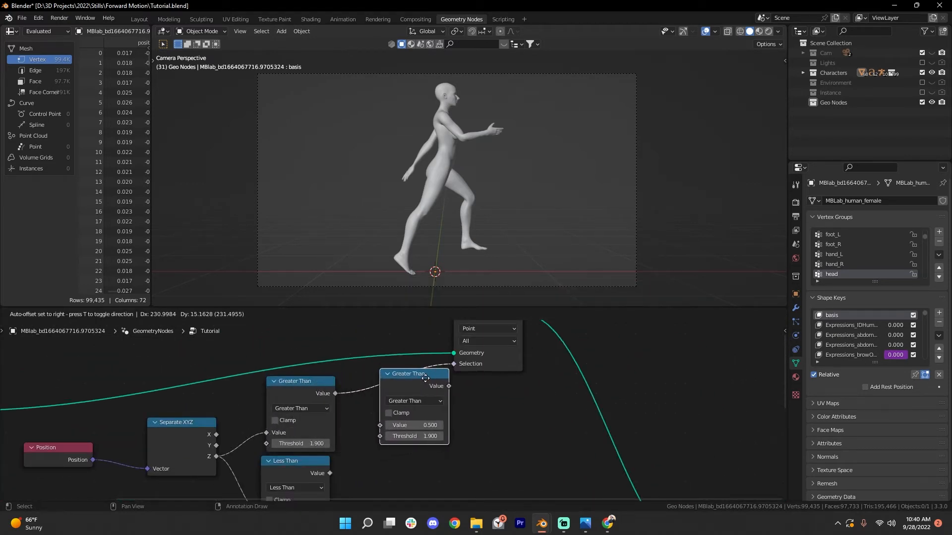
click(431, 392)
click(429, 403)
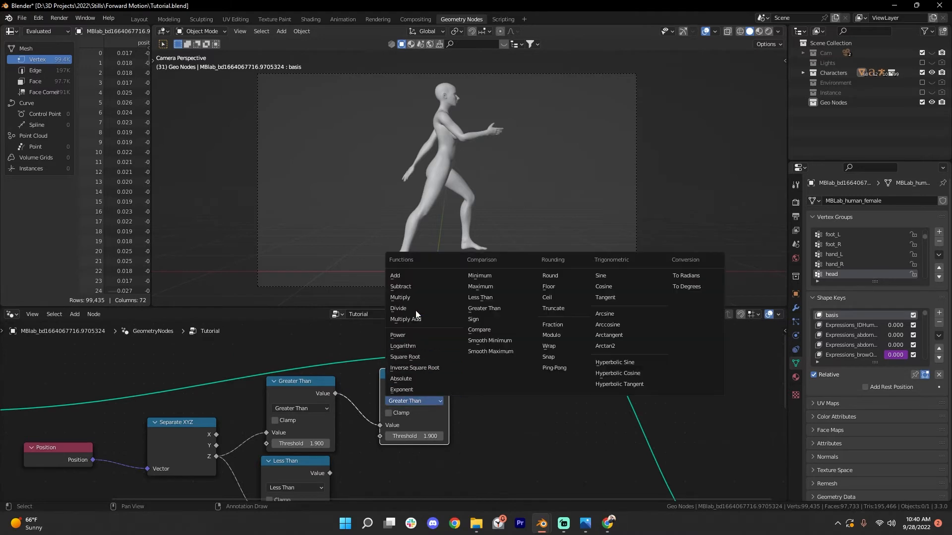
click(395, 275)
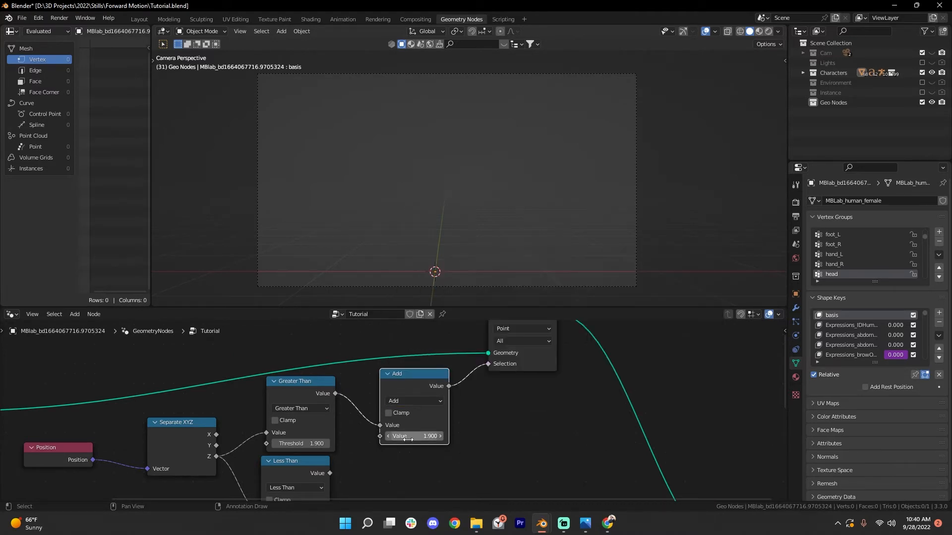
middle_drag(329, 476, 335, 455)
drag(334, 453, 385, 414)
Connect Greater Than's output directly to Delete Geometry's Selection and set its threshold to 1.200.
middle_drag(373, 368, 354, 396)
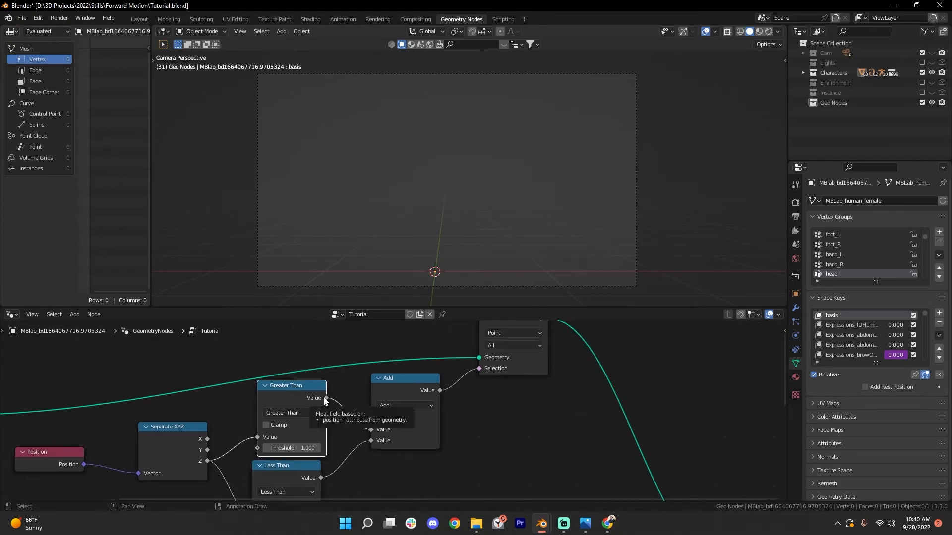
drag(327, 400, 479, 368)
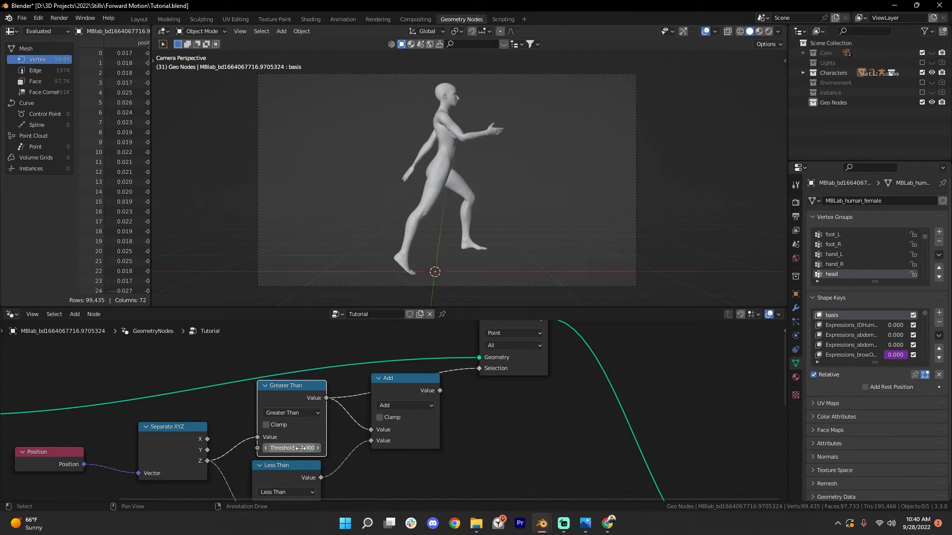
drag(299, 448, 266, 448)
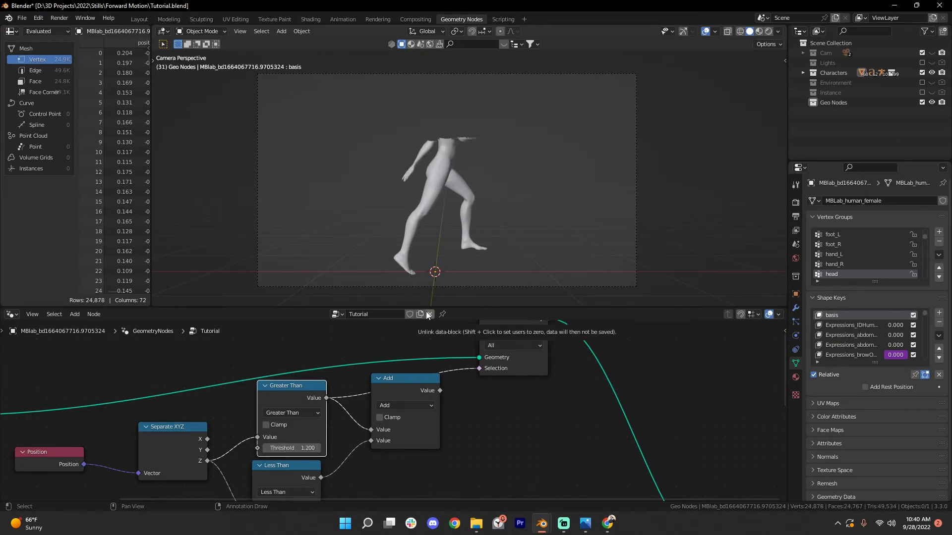
Connect Less Than's output directly to Delete Geometry's Selection and set its threshold to 0.800.
middle_drag(352, 462, 339, 429)
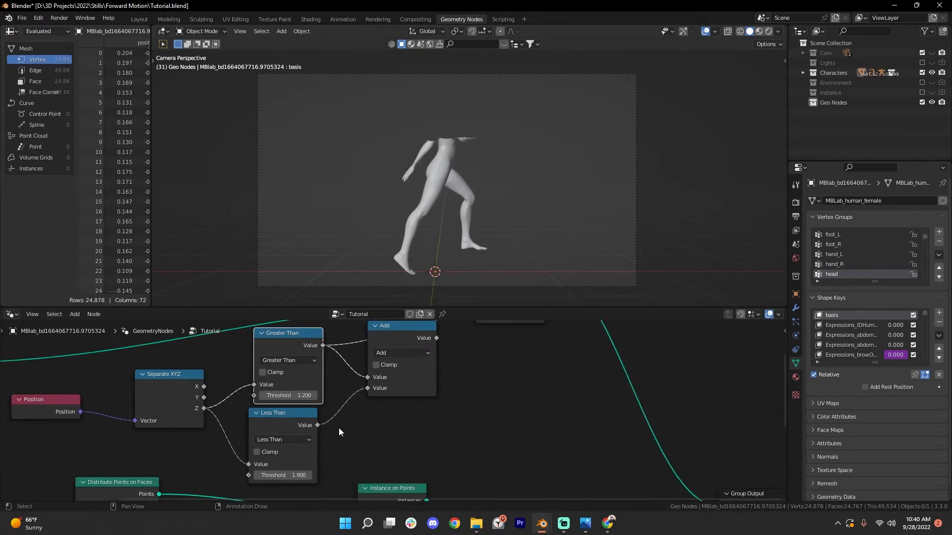
middle_drag(355, 397, 334, 420)
scroll(335, 419, down, 1)
drag(332, 422, 430, 356)
middle_drag(311, 454, 340, 417)
scroll(337, 420, up, 1)
mouse_move(287, 467)
mouse_down()
mouse_move(270, 468)
mouse_move(311, 467)
mouse_move(281, 468)
mouse_move(290, 467)
mouse_up()
Connect the Add node's output back to Delete Geometry's Selection so both thresholds are combined.
middle_drag(470, 435, 442, 477)
click(404, 376)
drag(404, 376, 441, 353)
Add a shared reroute point on the two links leaving Separate XYZ and feed it from the Y output instead of Z.
scroll(394, 405, down, 1)
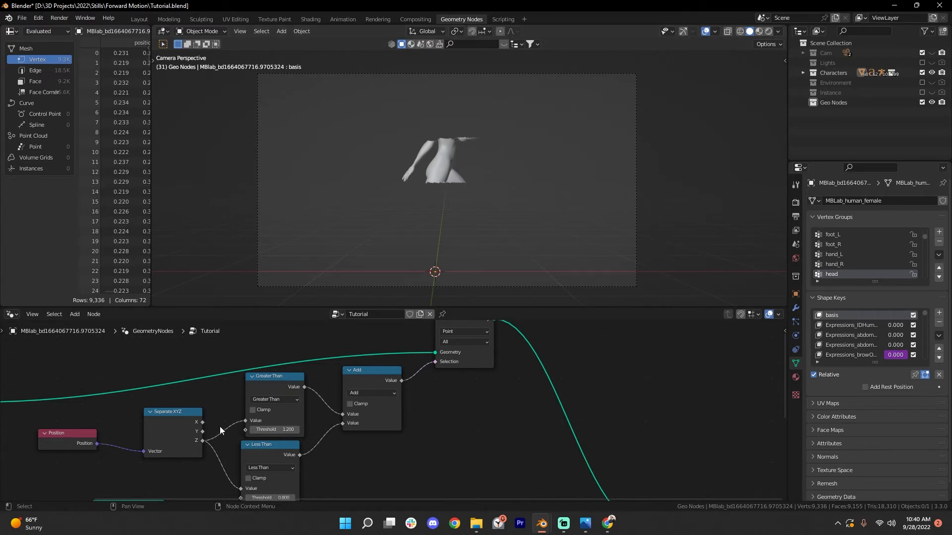
shift+right_drag(220, 419, 216, 451)
drag(184, 432, 251, 434)
Connect Greater Than's output straight to Delete Geometry's Selection and move the Add node out of the link's way.
scroll(189, 424, up, 2)
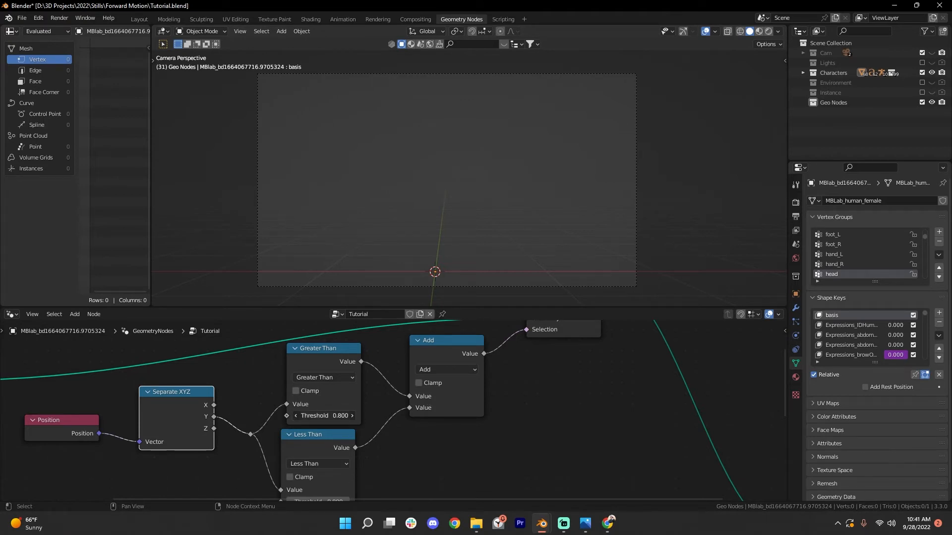
right_click(322, 419)
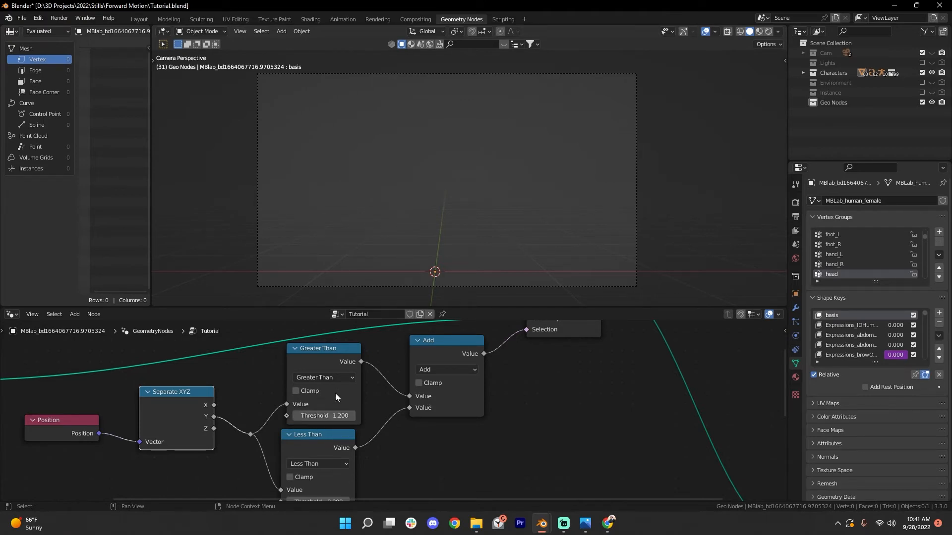
drag(361, 363, 523, 358)
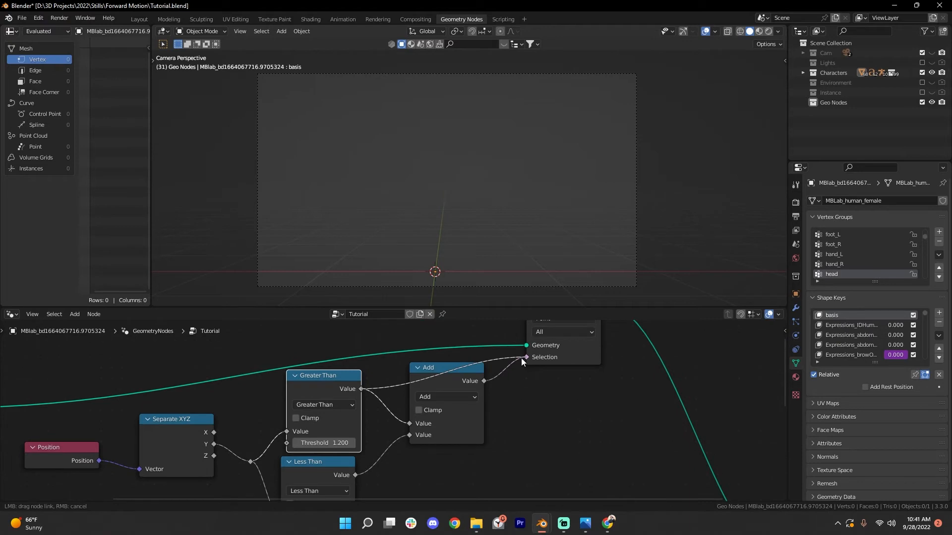
drag(447, 367, 469, 412)
Check the reference render WS standard.png and set the Greater Than threshold to -0.100 in Blender.
click(584, 523)
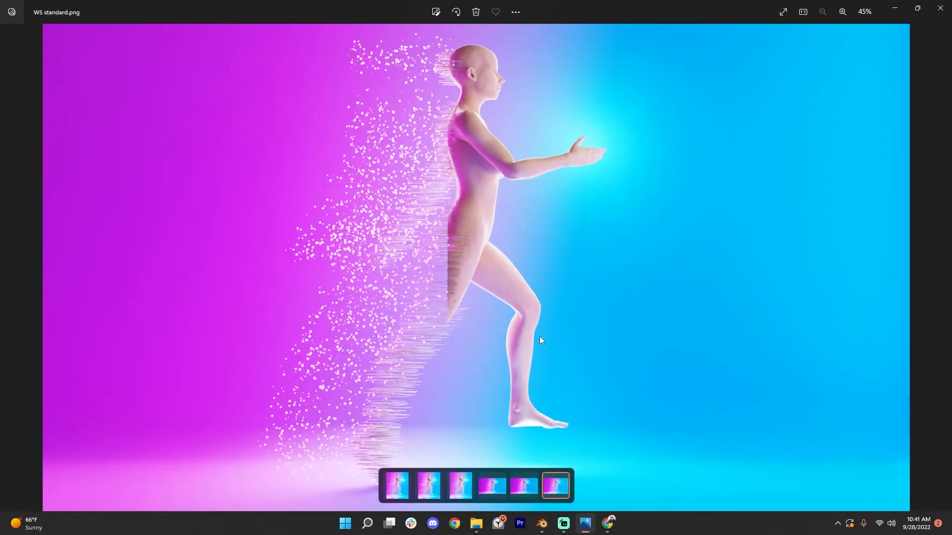
click(894, 8)
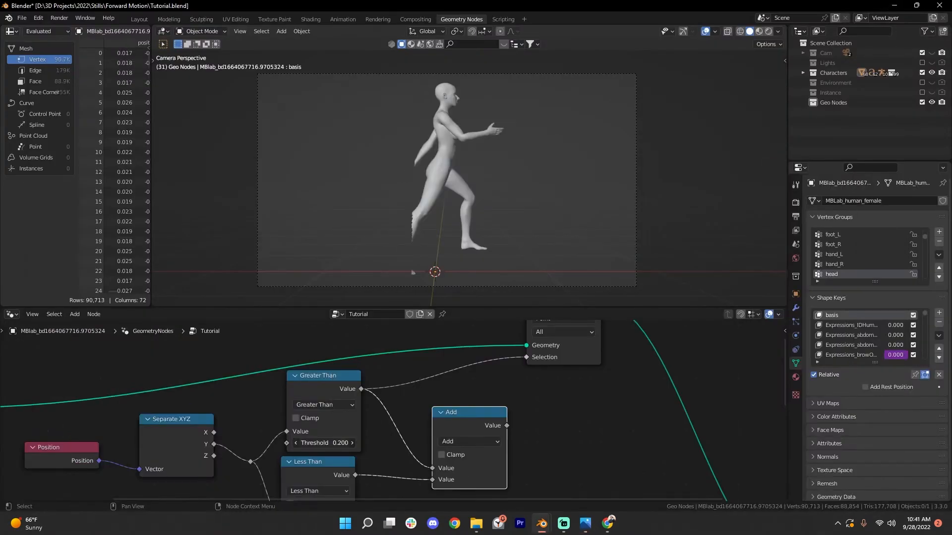
drag(324, 444, 231, 442)
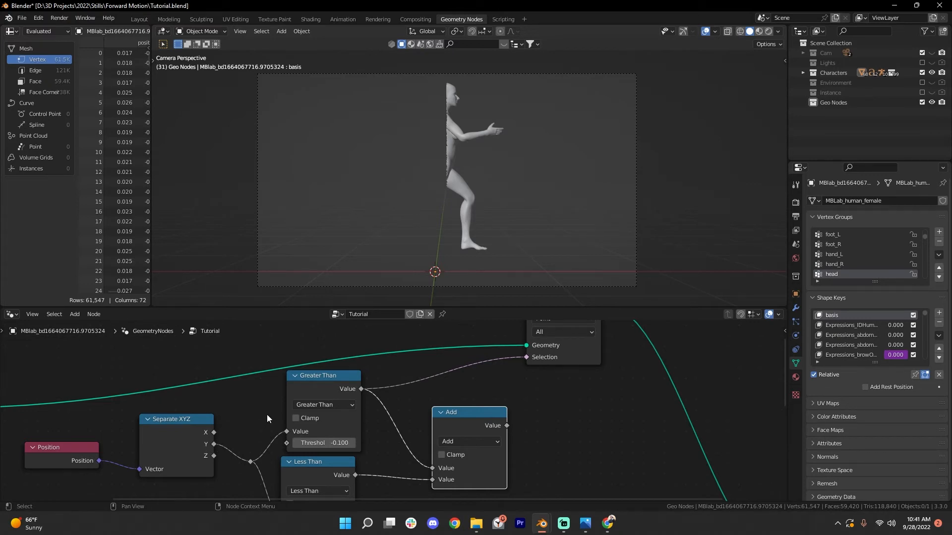
Move the Delete Geometry node closer to the math nodes and leave the figure deselected in the viewport.
click(463, 195)
right_click(529, 211)
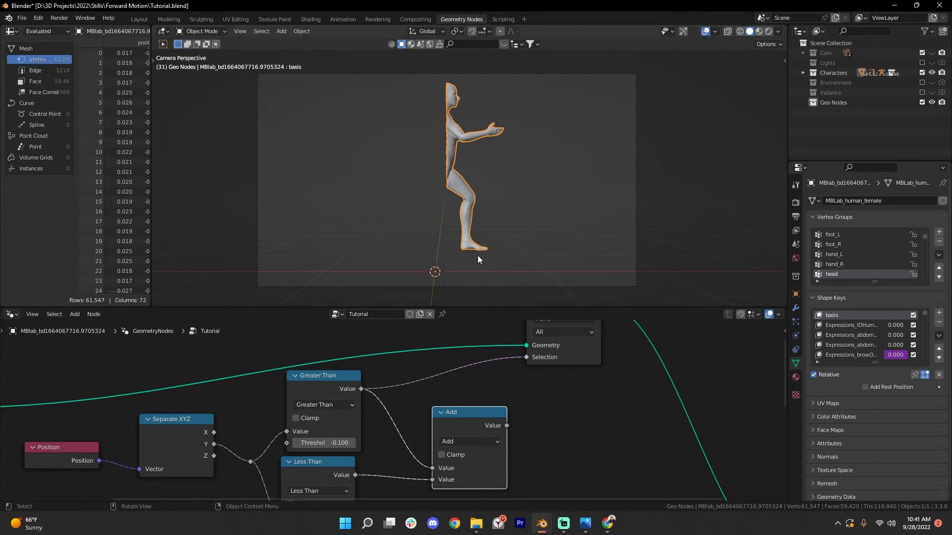
scroll(548, 416, down, 4)
drag(446, 391, 410, 384)
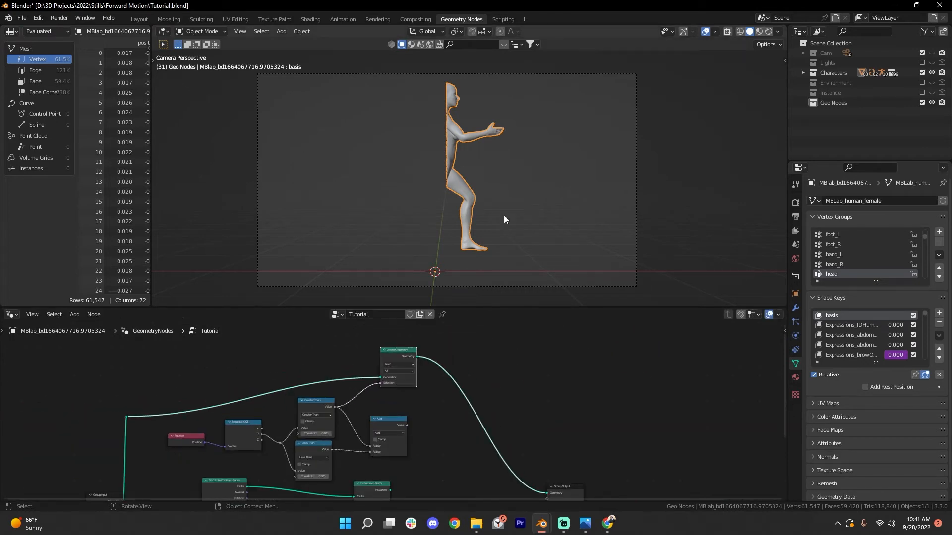
click(515, 207)
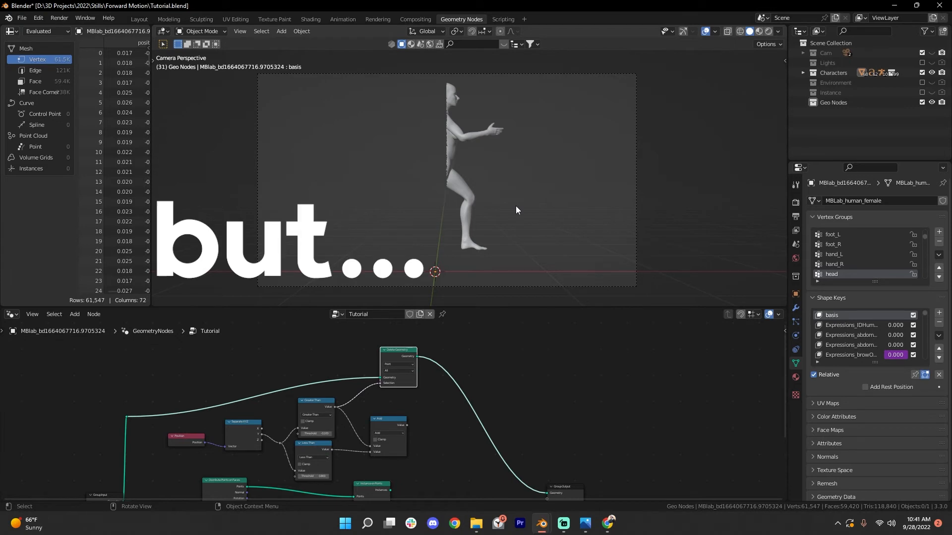
Insert a Join Geometry node on the link between Delete Geometry and Group Output.
middle_drag(498, 379, 521, 306)
scroll(490, 487, up, 2)
scroll(467, 408, up, 2)
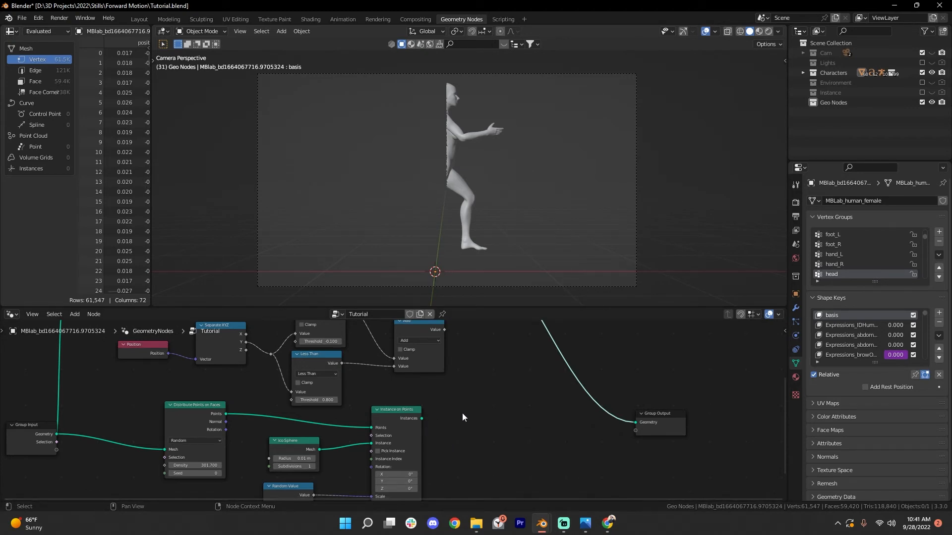
key(shift+a)
click(477, 286)
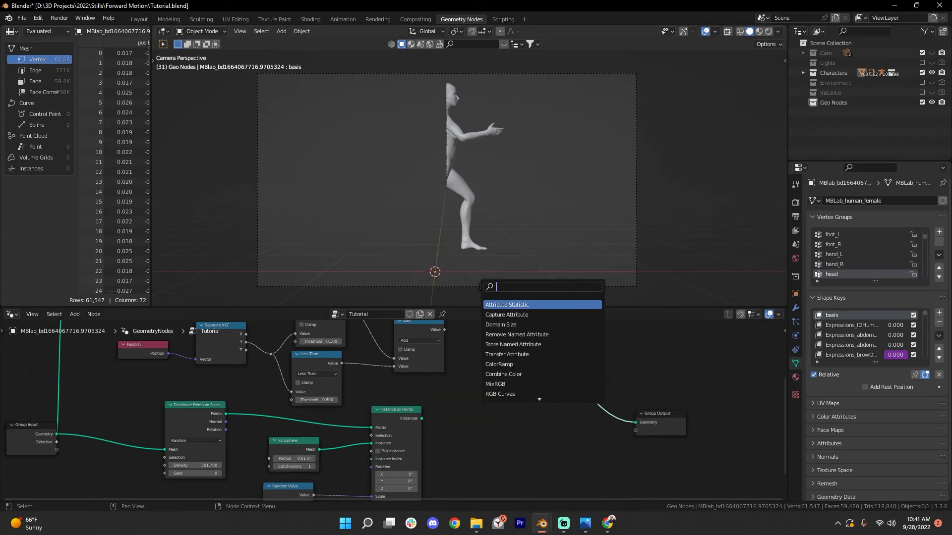
text(joi)
click(507, 315)
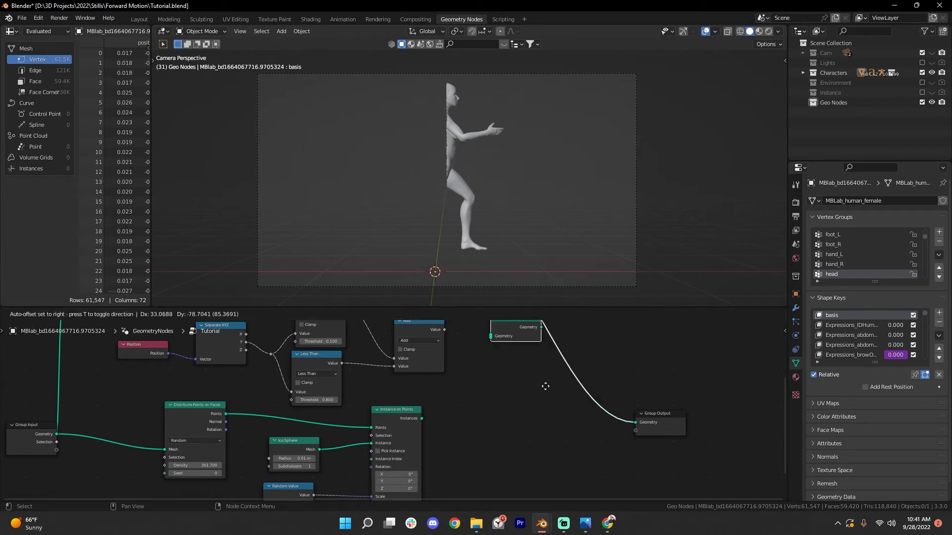
click(550, 421)
Connect Instance on Points' Instances output to Join Geometry and check the spheres around the figure up close.
drag(421, 421, 549, 405)
drag(548, 406, 545, 405)
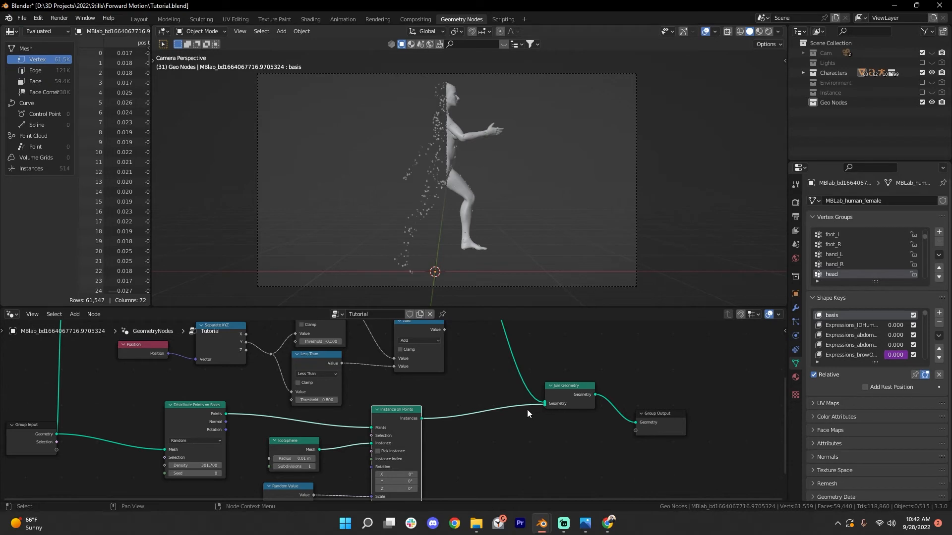
scroll(535, 278, up, 8)
scroll(554, 183, down, 8)
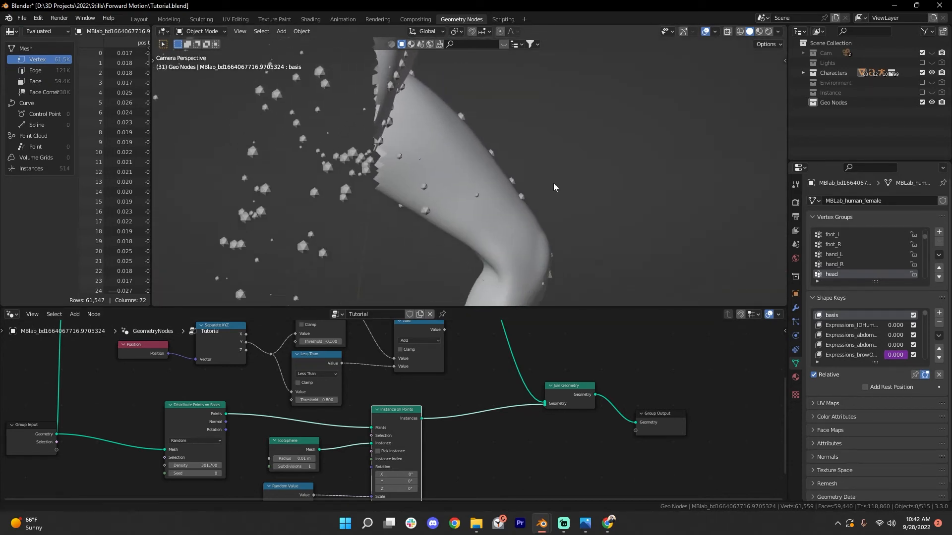
scroll(540, 235, up, 1)
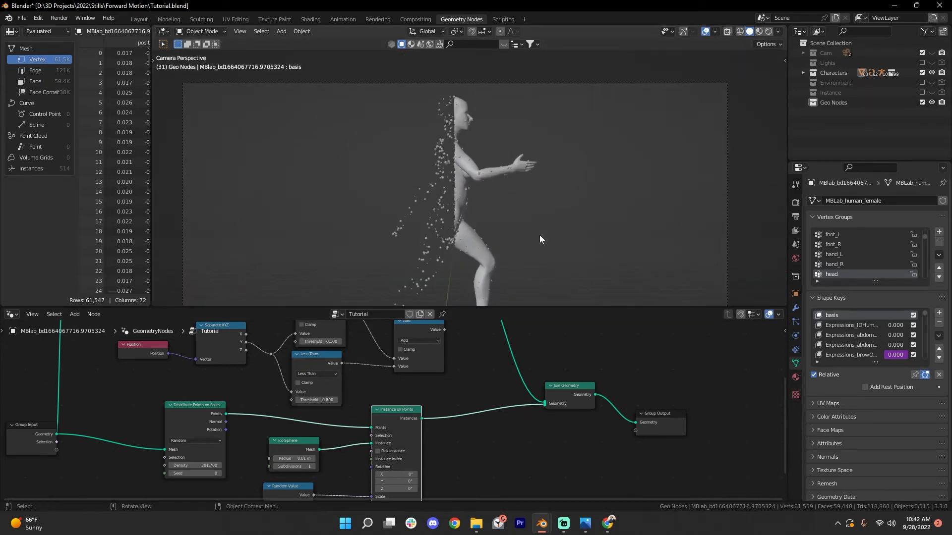
Move the position, math and Delete Geometry nodes up and slightly left, away from the point instancing nodes.
shift+middle_drag(586, 253, 574, 222)
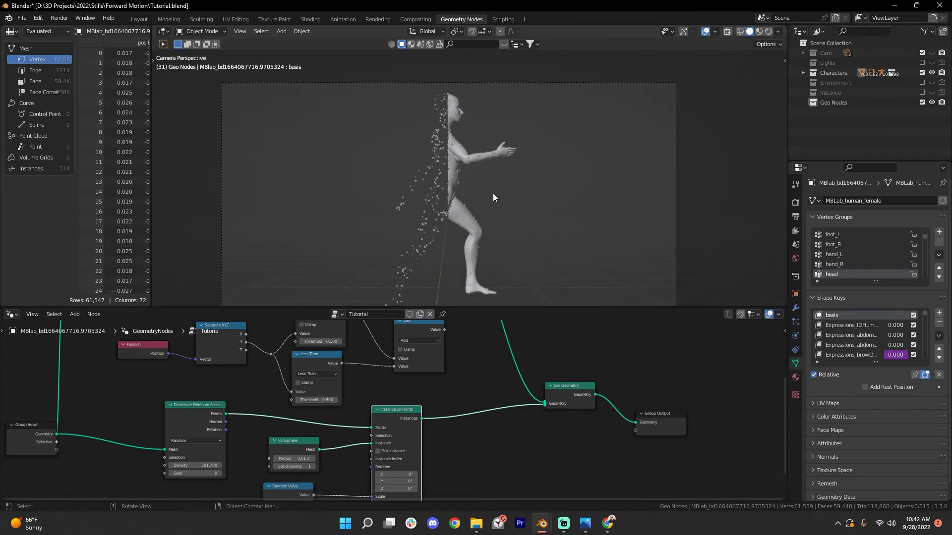
middle_drag(512, 383, 511, 418)
scroll(511, 418, down, 1)
scroll(397, 410, down, 6)
key(g)
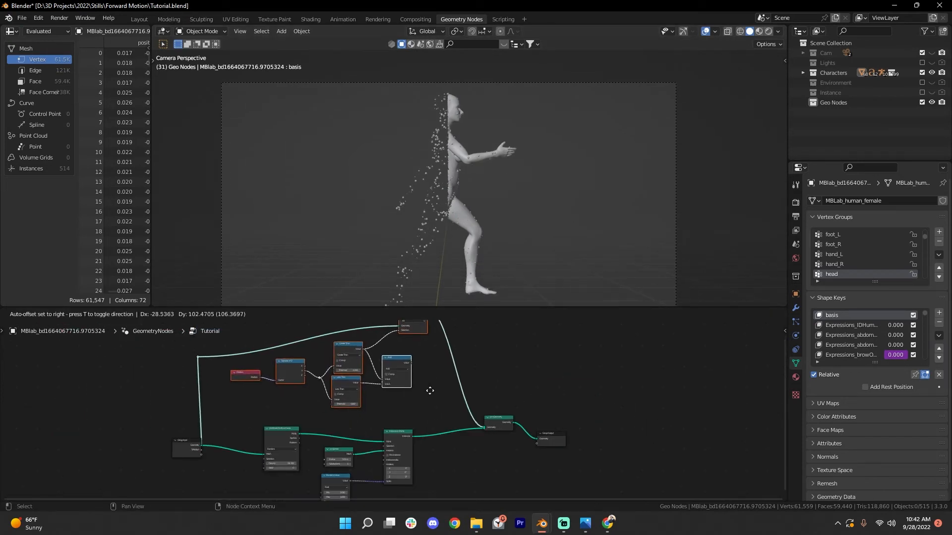
click(430, 391)
scroll(446, 387, up, 4)
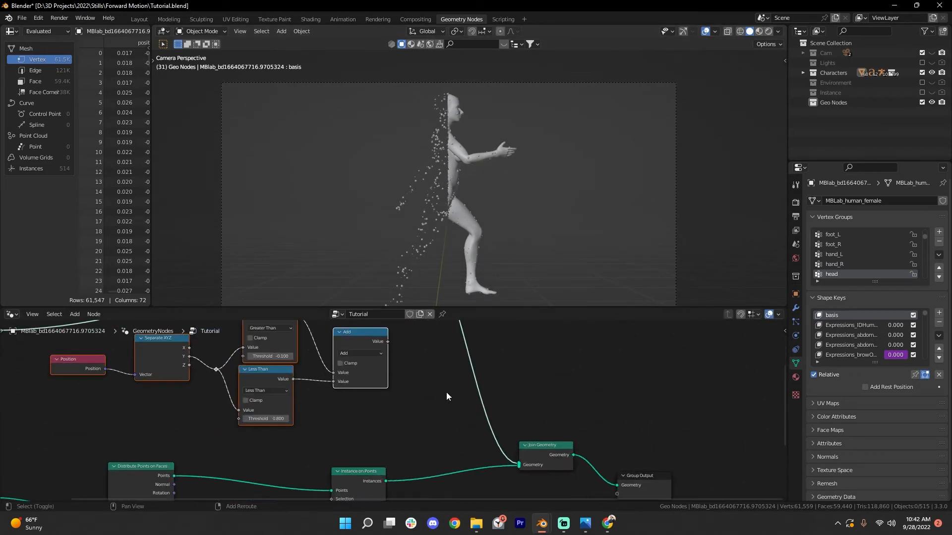
scroll(412, 394, up, 3)
Shift the Instance on Points node slightly right to leave more room beside Ico Sphere.
drag(402, 405, 450, 399)
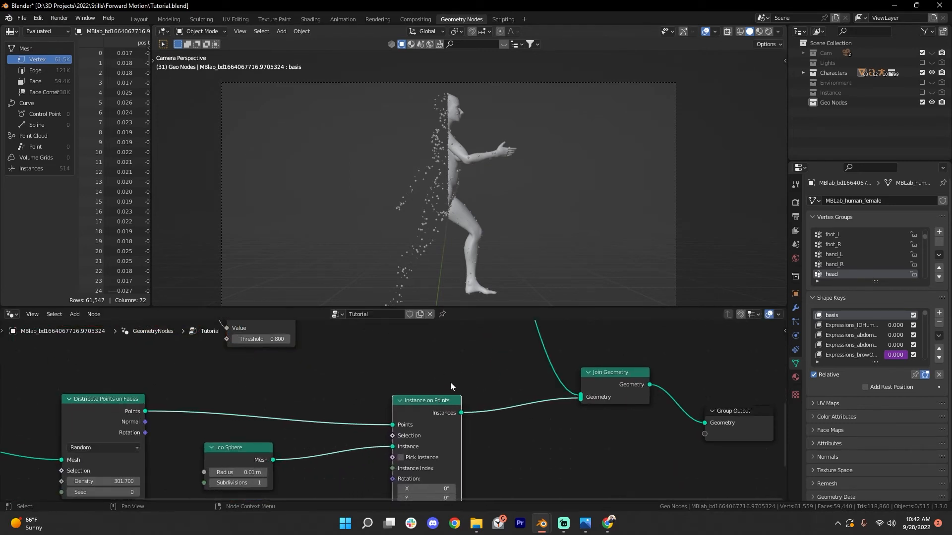
scroll(450, 379, down, 5)
middle_drag(453, 363, 446, 396)
scroll(445, 396, down, 2)
scroll(439, 373, up, 5)
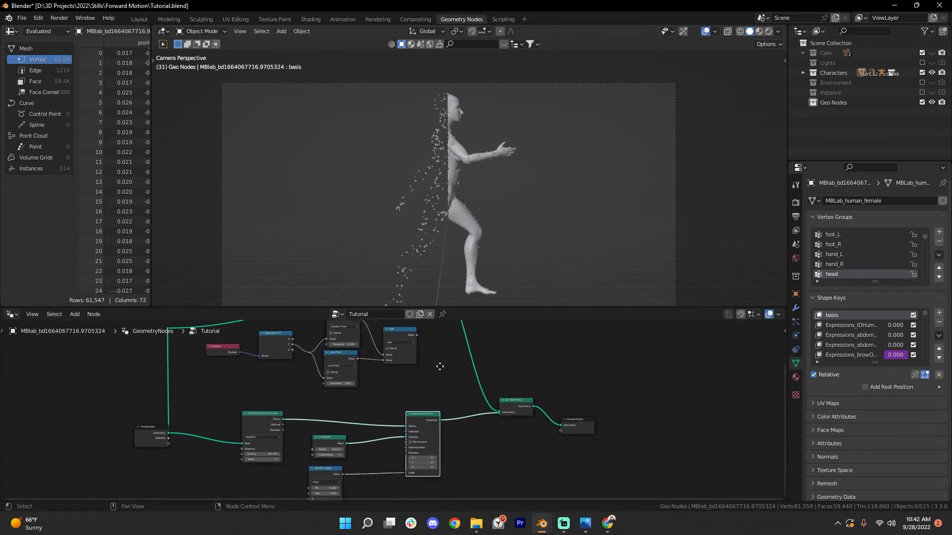
drag(438, 365, 439, 363)
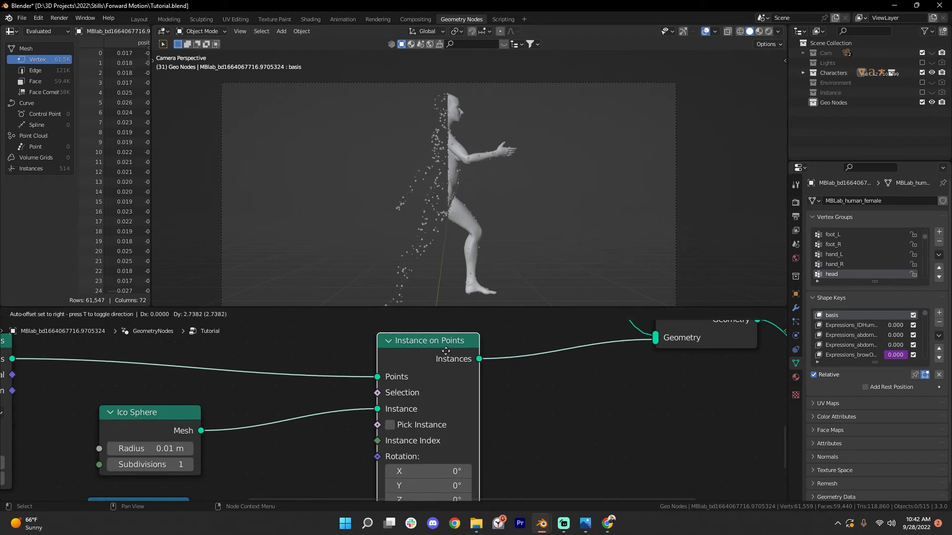
drag(377, 395, 355, 391)
key(Home)
scroll(483, 363, down, 2)
middle_drag(483, 363, 405, 399)
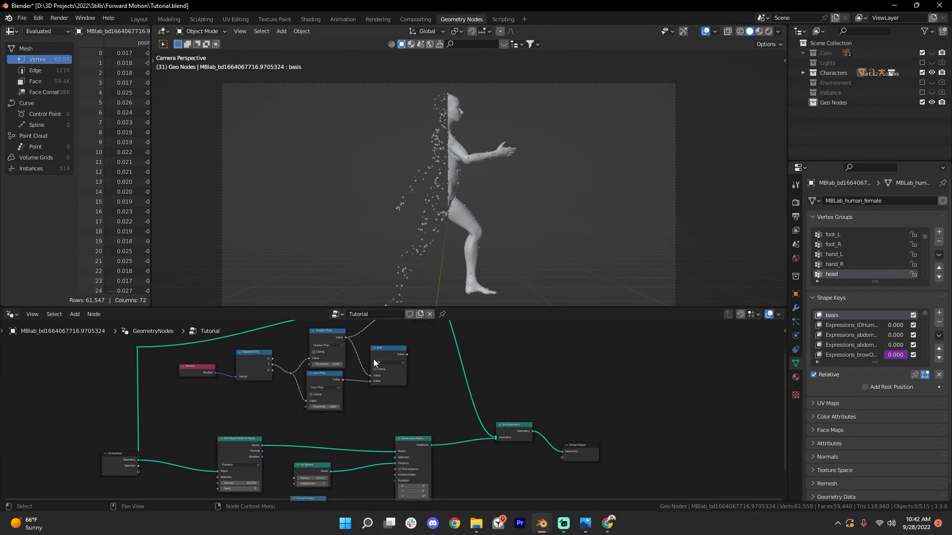
Connect the Greater Than node's Value output to the Selection input of Instance on Points.
mouse_move(346, 337)
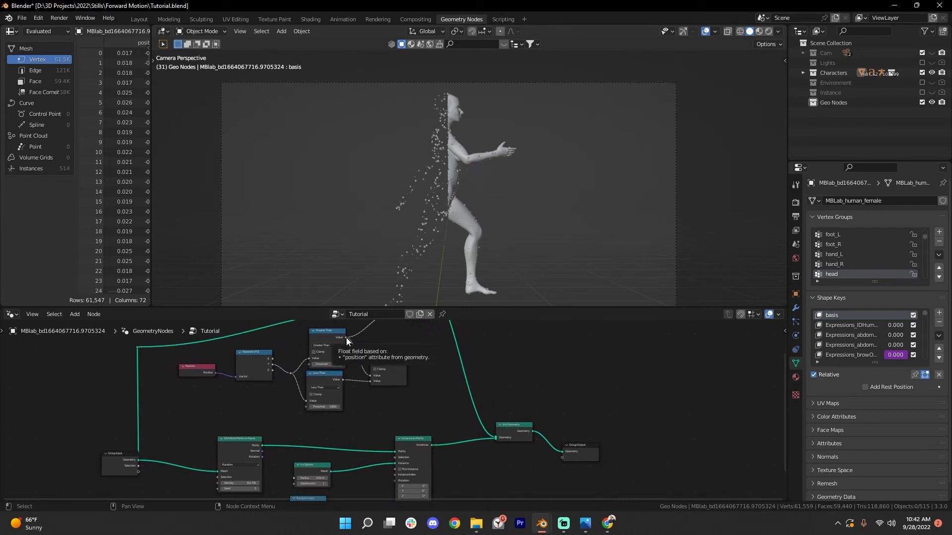
drag(345, 338, 411, 358)
key(Escape)
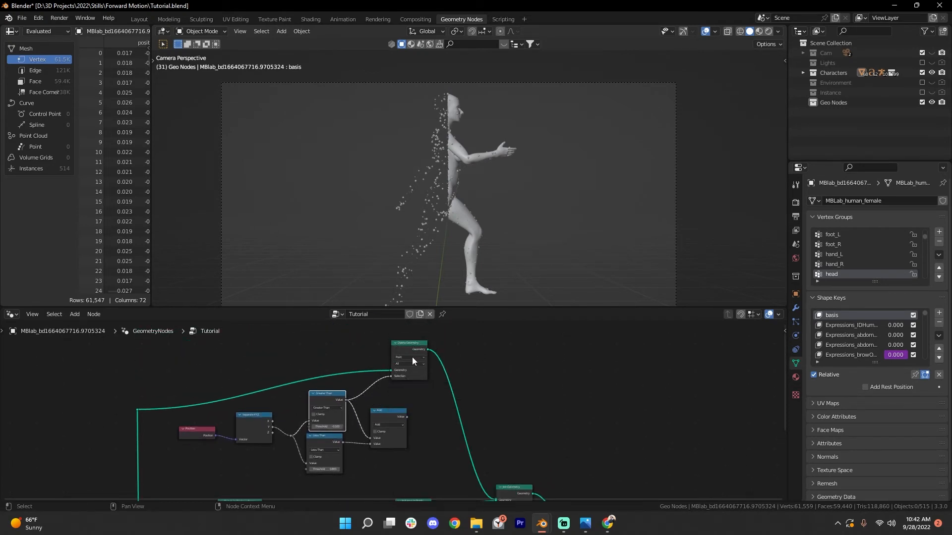
scroll(428, 428, down, 3)
scroll(424, 347, up, 4)
middle_drag(428, 429, 409, 398)
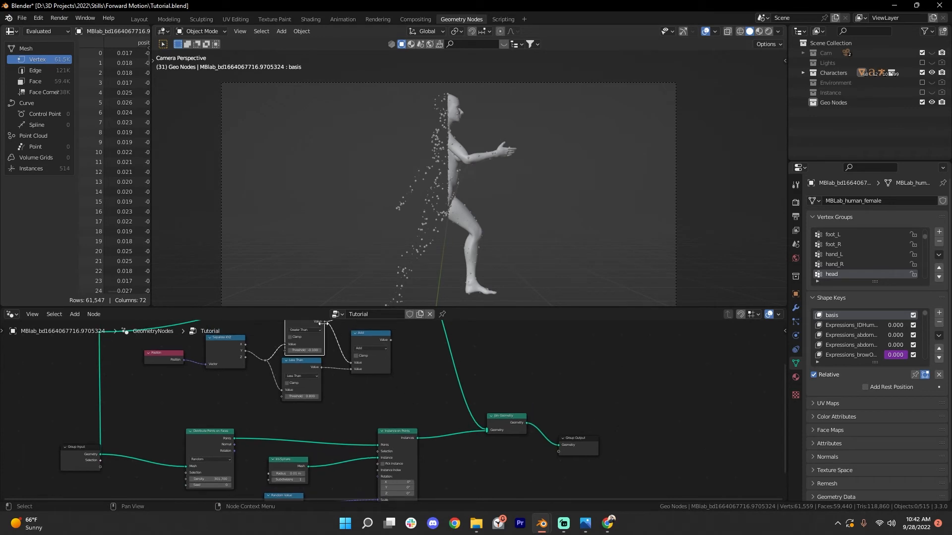
drag(324, 323, 377, 451)
scroll(520, 249, up, 2)
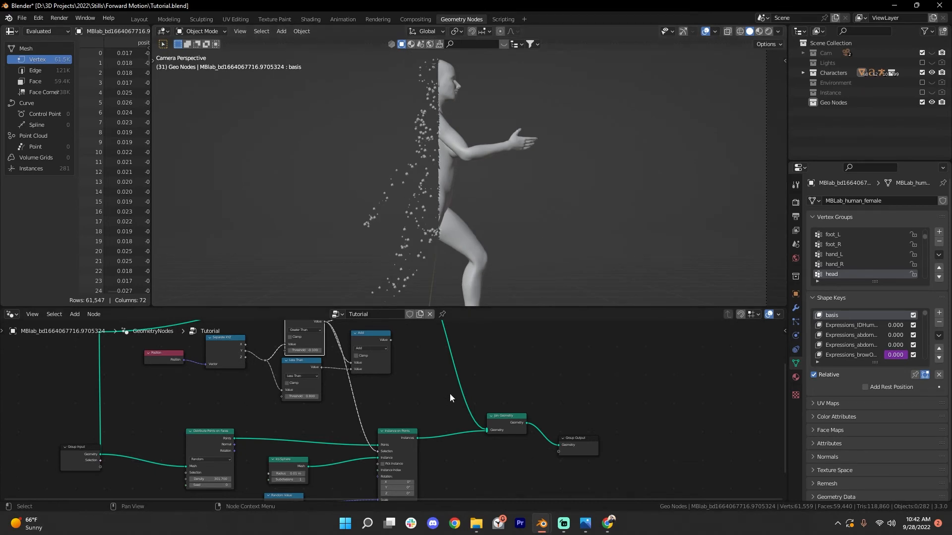
middle_drag(450, 393, 471, 434)
scroll(335, 392, up, 1)
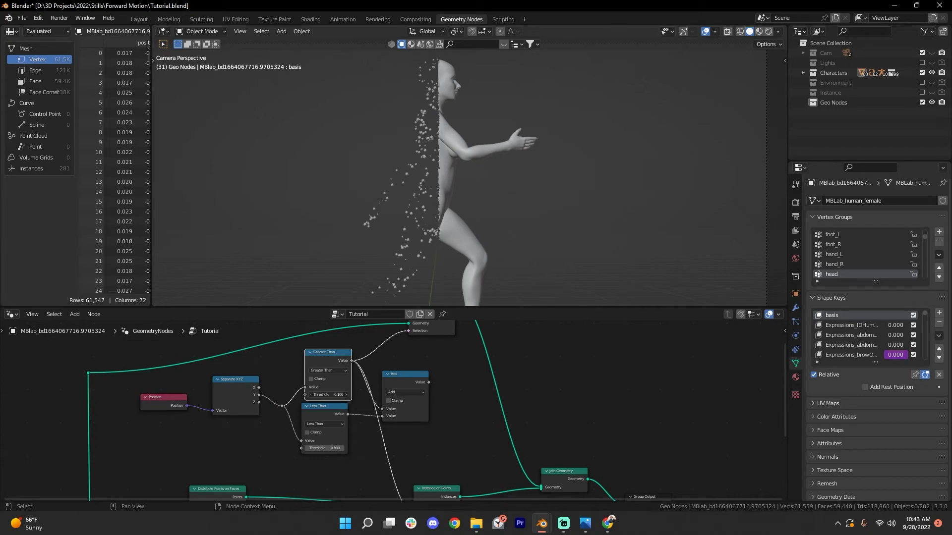
Split the node editor into two side-by-side areas and delete the unused Add and Less Than nodes.
scroll(508, 390, down, 1)
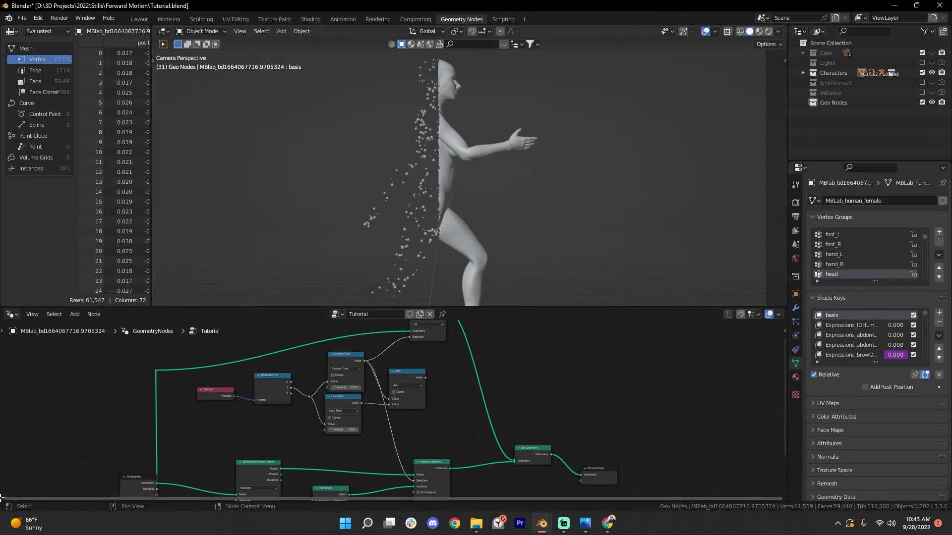
drag(1, 498, 312, 466)
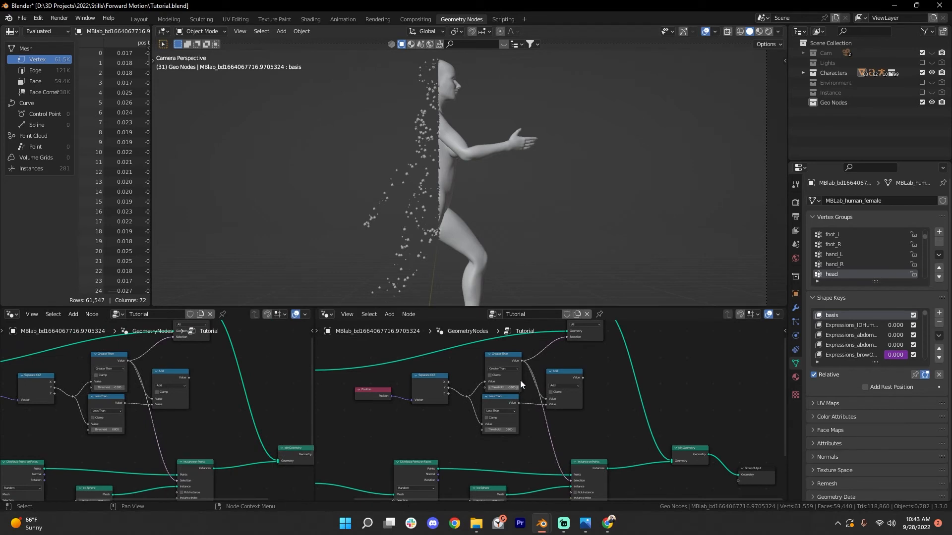
scroll(519, 379, up, 2)
middle_drag(519, 380, 477, 382)
drag(515, 382, 493, 400)
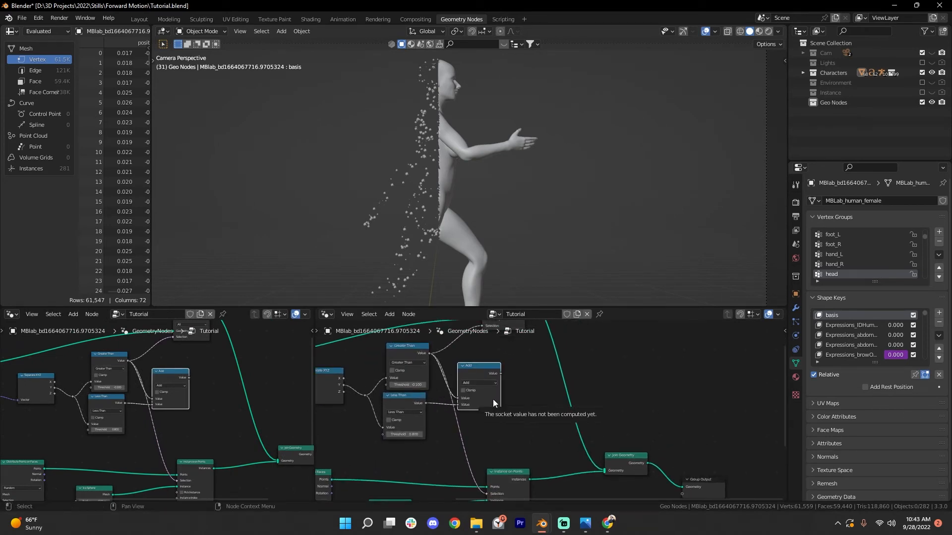
key(x)
click(403, 400)
key(x)
middle_drag(403, 400, 477, 412)
scroll(477, 412, down, 2)
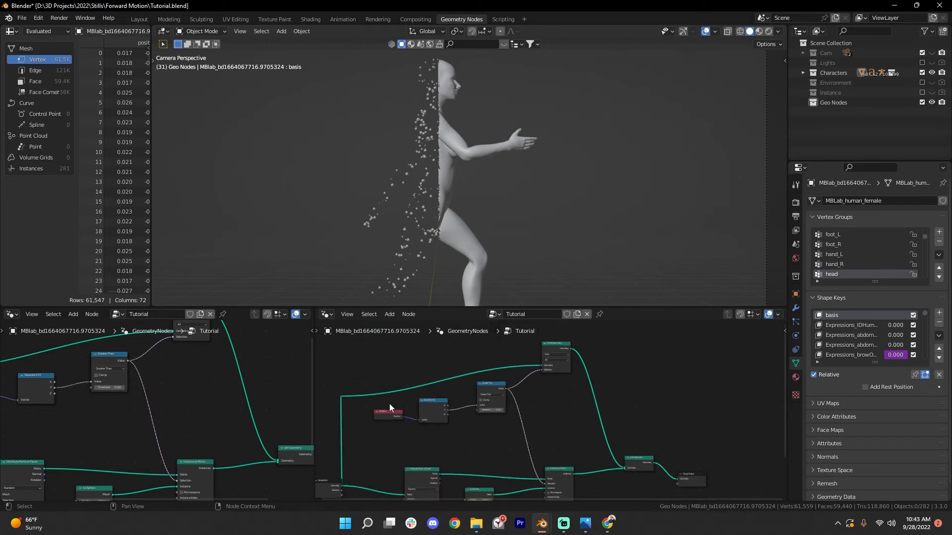
drag(388, 404, 435, 429)
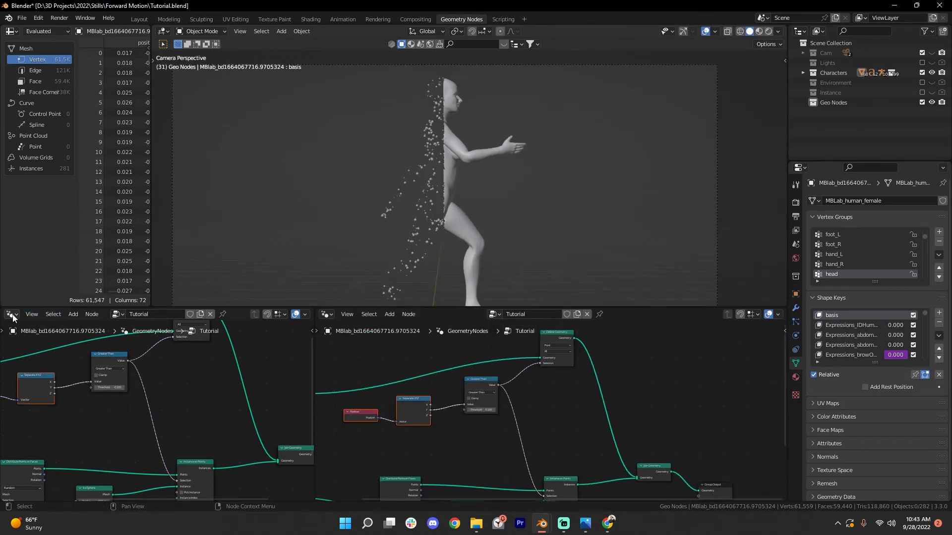
Turn the left copy of the node editor into a Timeline and set the current frame to 1.
click(13, 318)
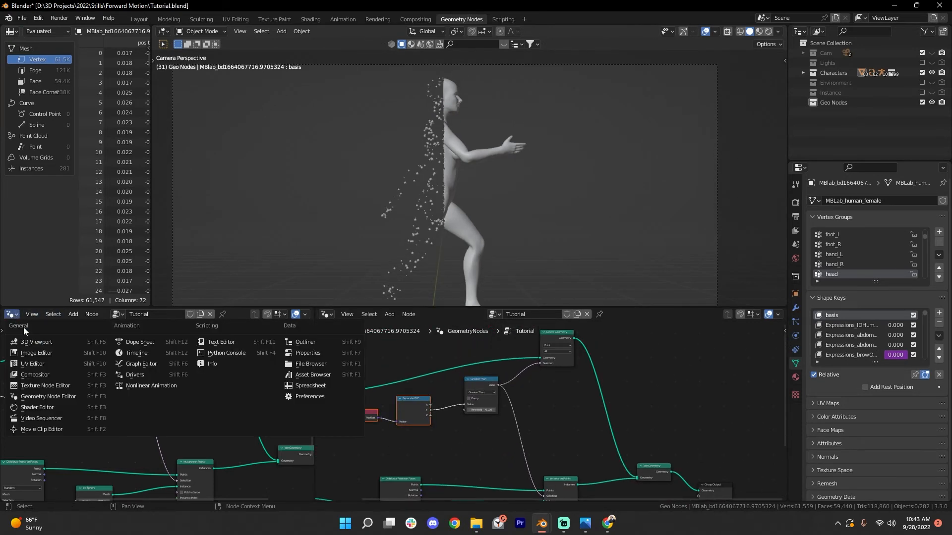
click(133, 353)
click(247, 314)
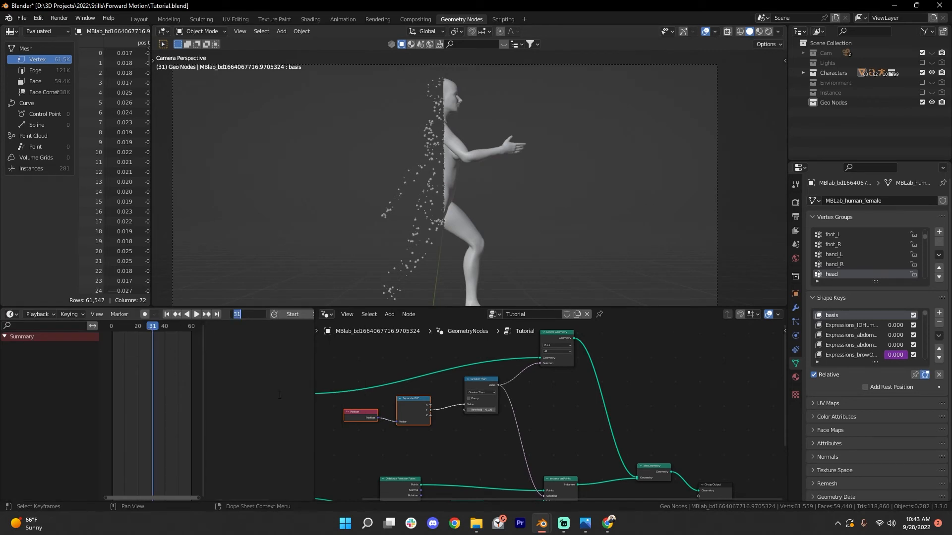
text(1)
key(Return)
Raise the Greater Than threshold to 0.400.
scroll(467, 403, up, 2)
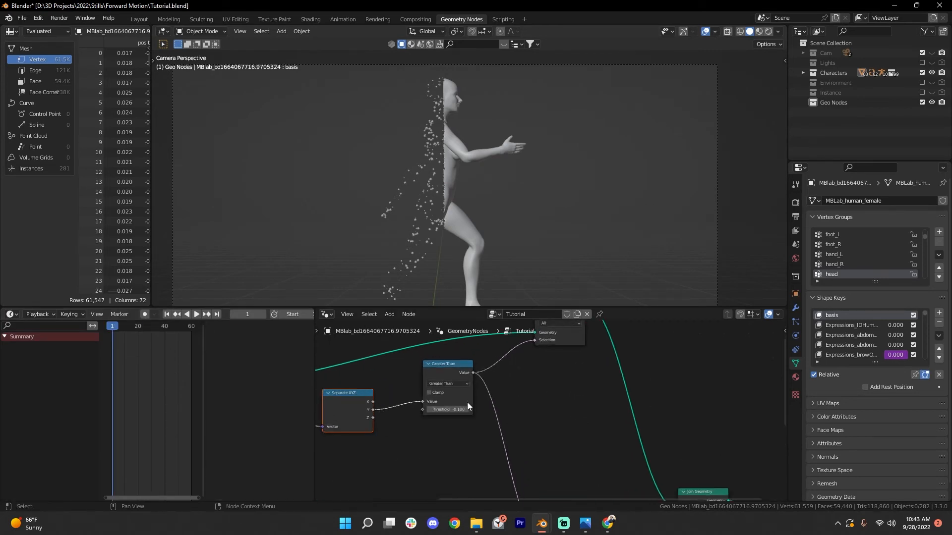
scroll(424, 360, up, 1)
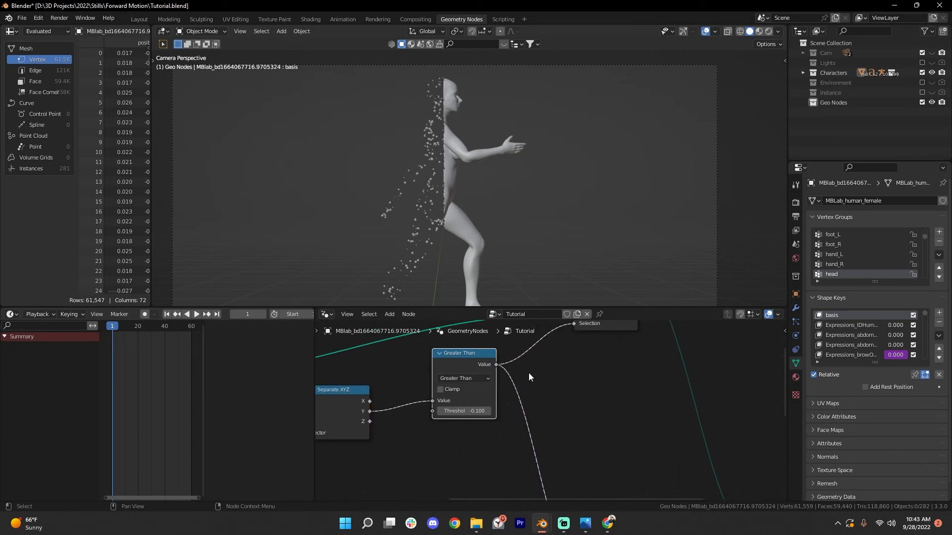
scroll(528, 373, up, 1)
scroll(525, 243, up, 1)
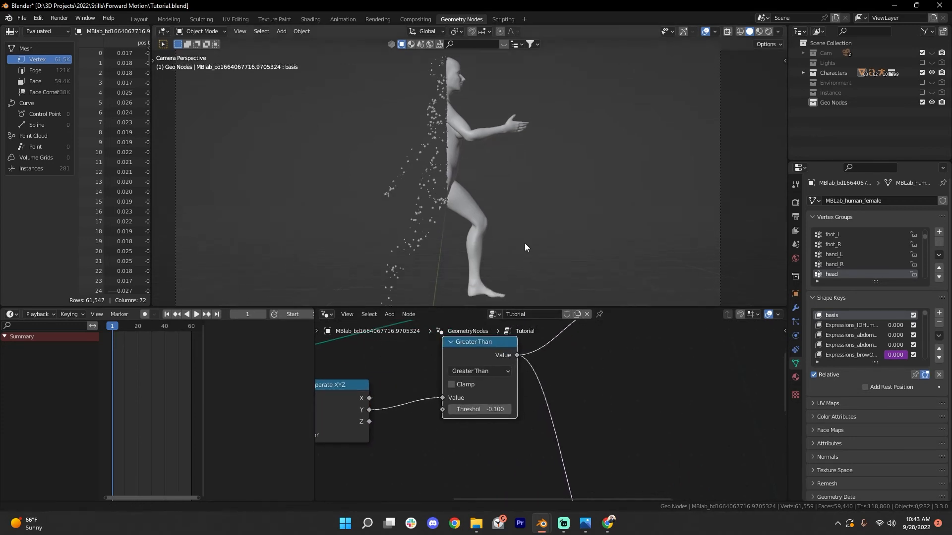
scroll(524, 243, down, 2)
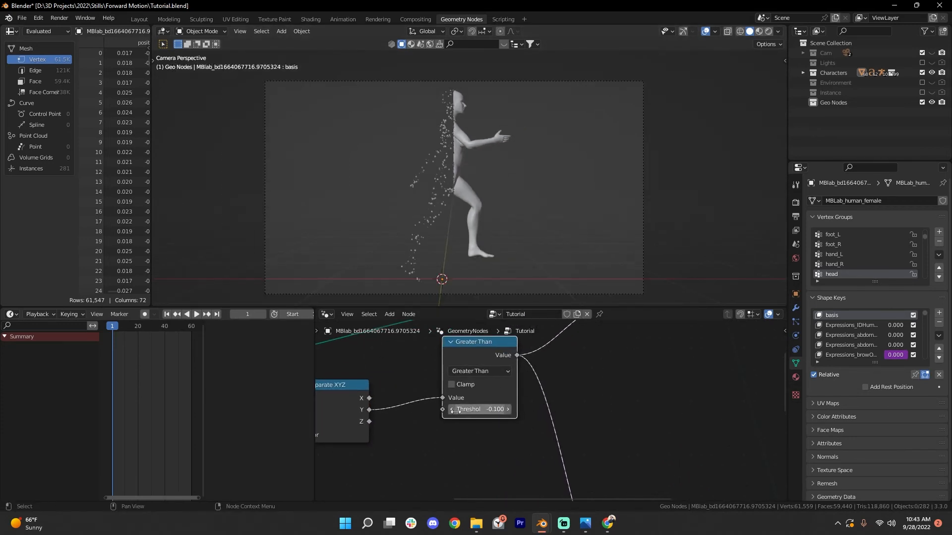
drag(453, 412, 509, 414)
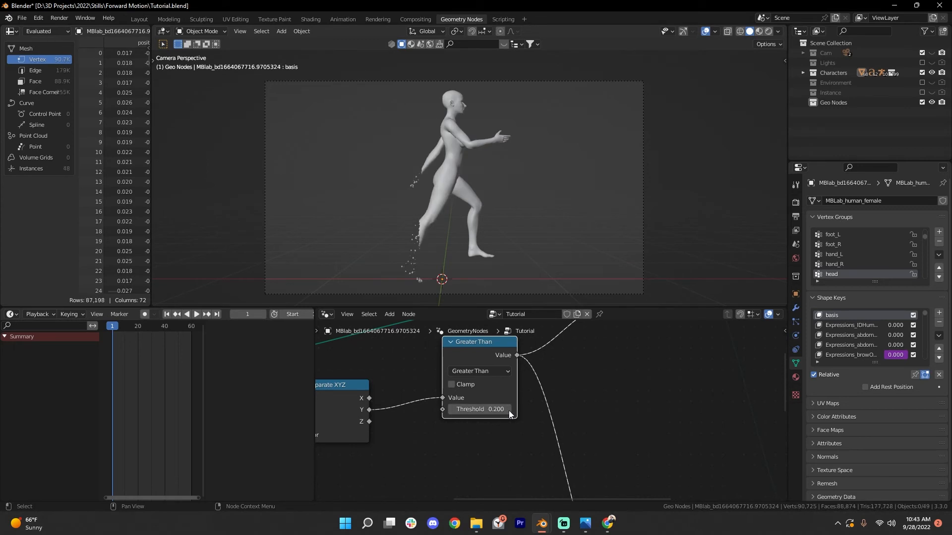
click(509, 410)
click(509, 410)
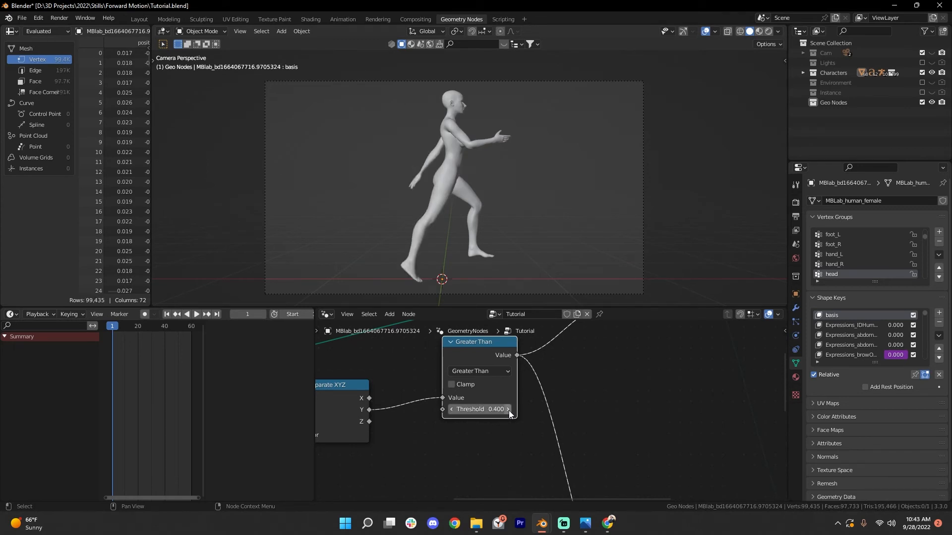
Set the Greater Than threshold to 0.350.
click(484, 413)
click(484, 413)
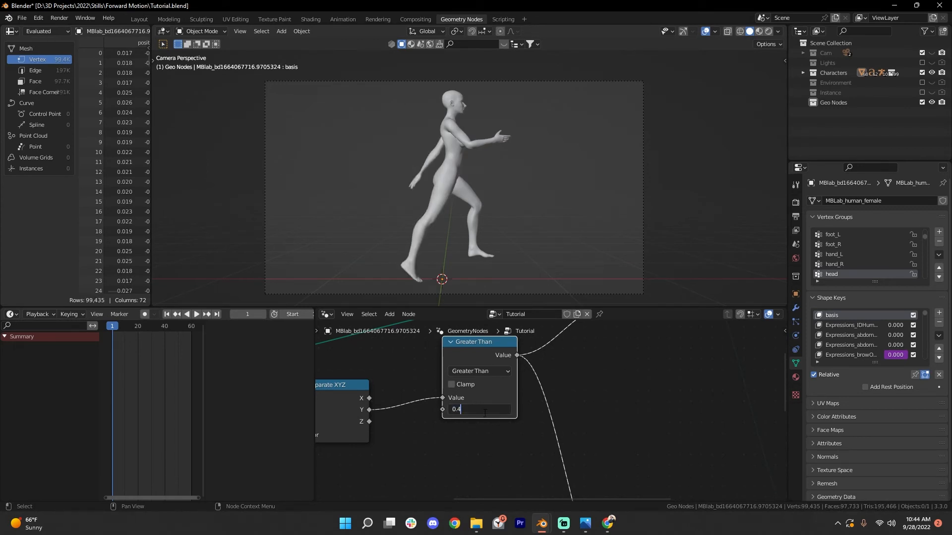
key(BackSpace)
key(BackSpace)
text(.34)
key(BackSpace)
text(5)
key(Return)
Check the figure's rear heel up close and set the Greater Than threshold to 0.370.
shift+middle_drag(441, 266, 495, 142)
scroll(494, 142, up, 5)
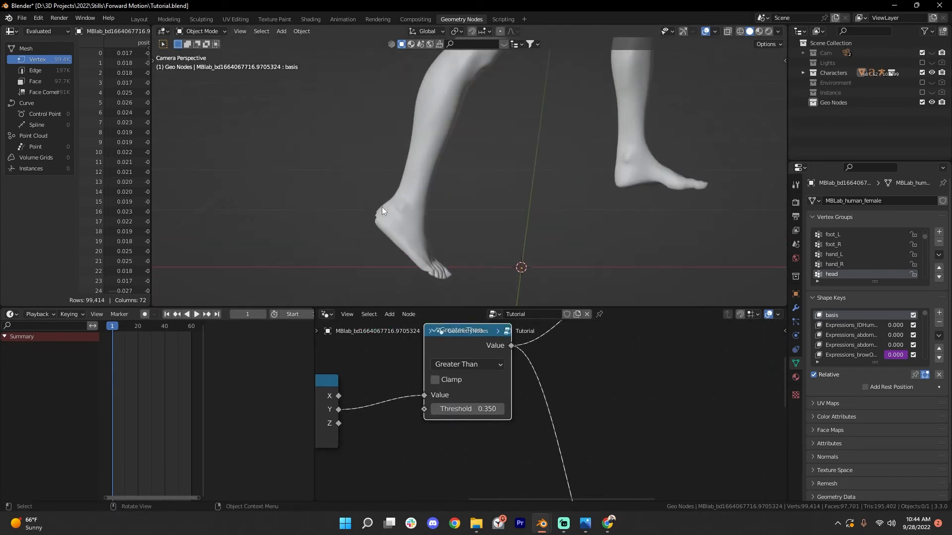
double_click(476, 410)
key(BackSpace)
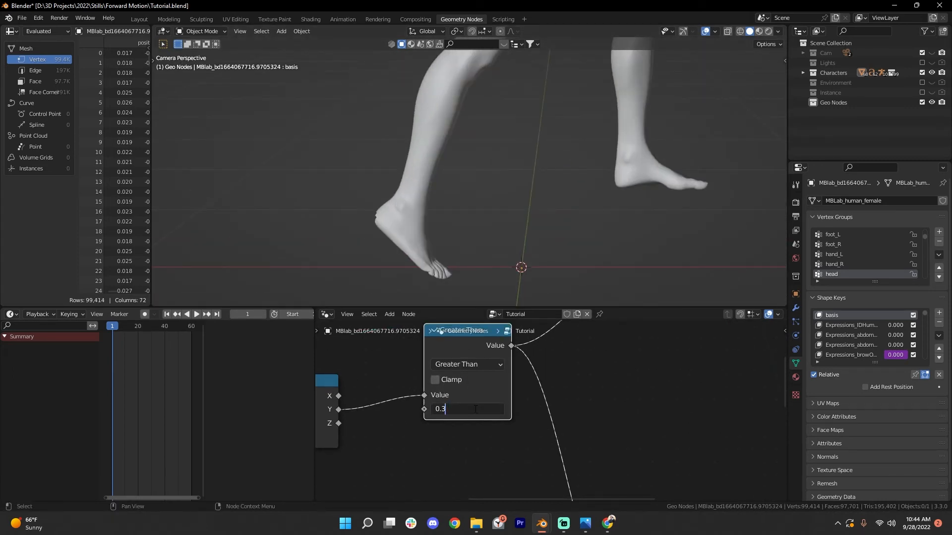
text(7)
key(Return)
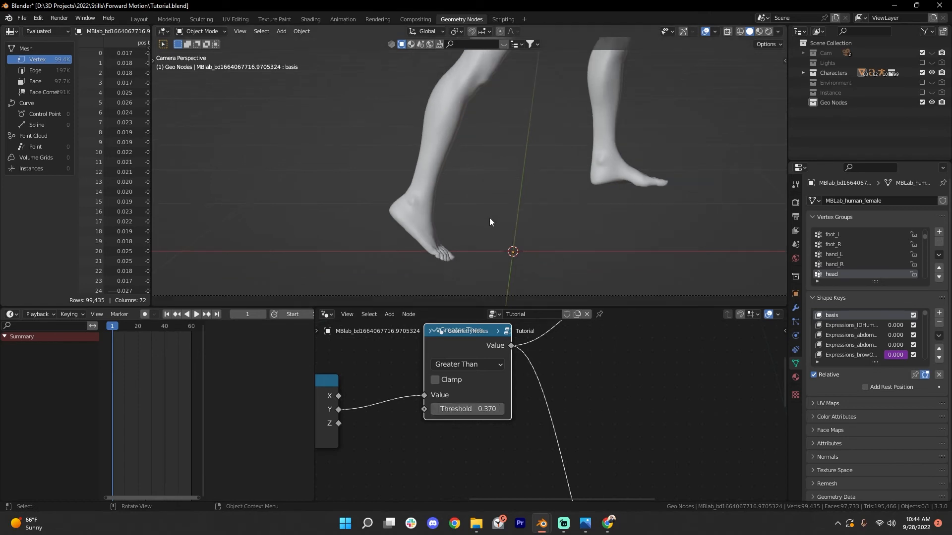
Insert a keyframe on the Greater Than threshold at frame 1.
scroll(490, 218, down, 6)
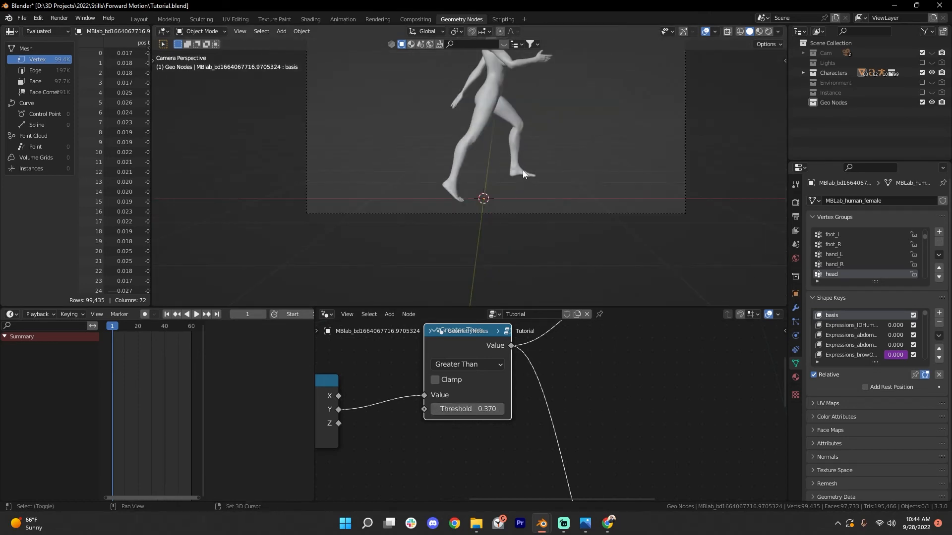
shift+middle_drag(522, 170, 550, 195)
scroll(516, 220, up, 2)
scroll(549, 256, down, 2)
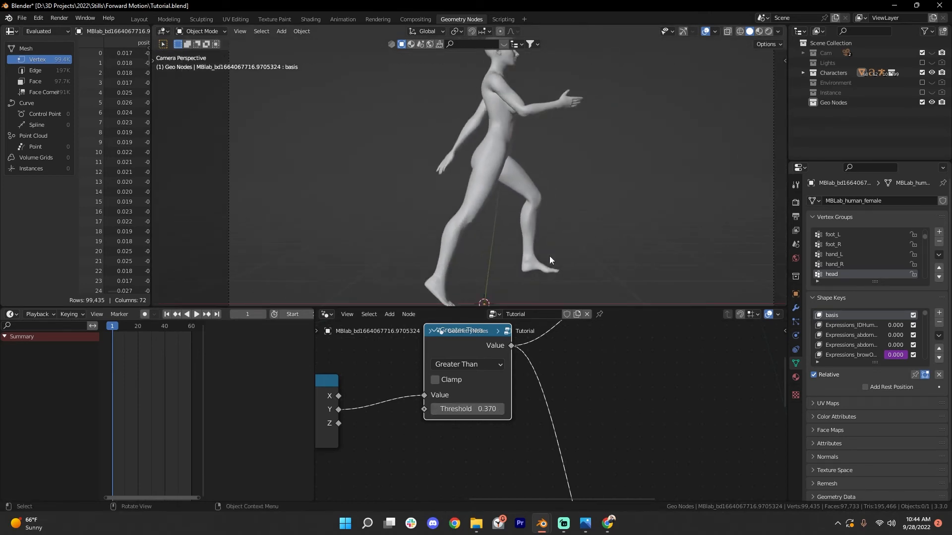
scroll(515, 257, down, 1)
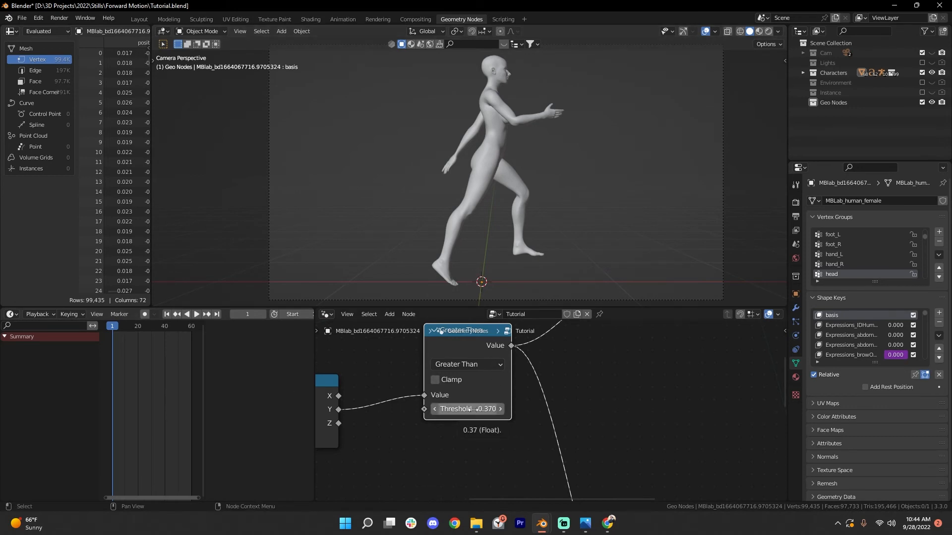
right_click(484, 407)
click(447, 380)
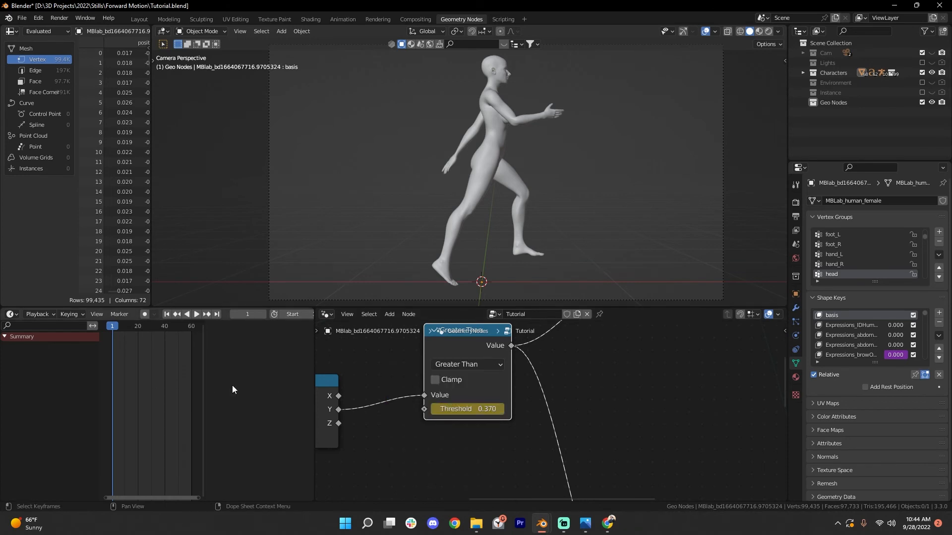
Widen the Timeline area and set the current frame to 60.
drag(315, 340, 375, 342)
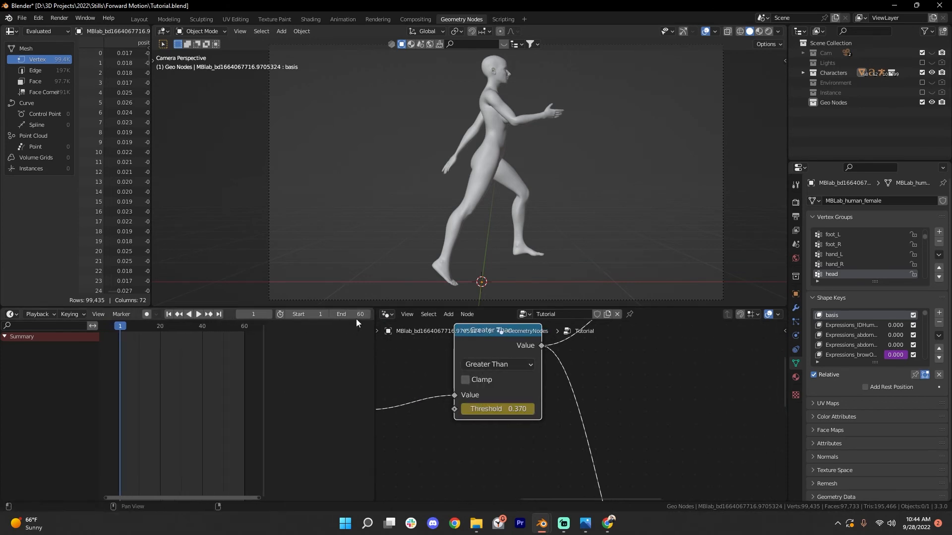
click(254, 314)
text(60)
key(Return)
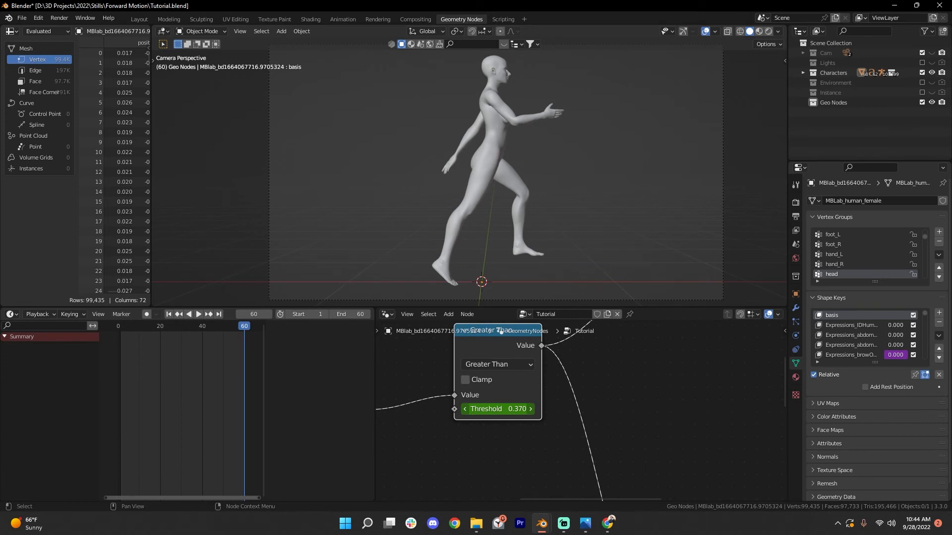
Set the Greater Than threshold to -0.630 and insert a keyframe on it at frame 60.
key(i)
right_click(499, 411)
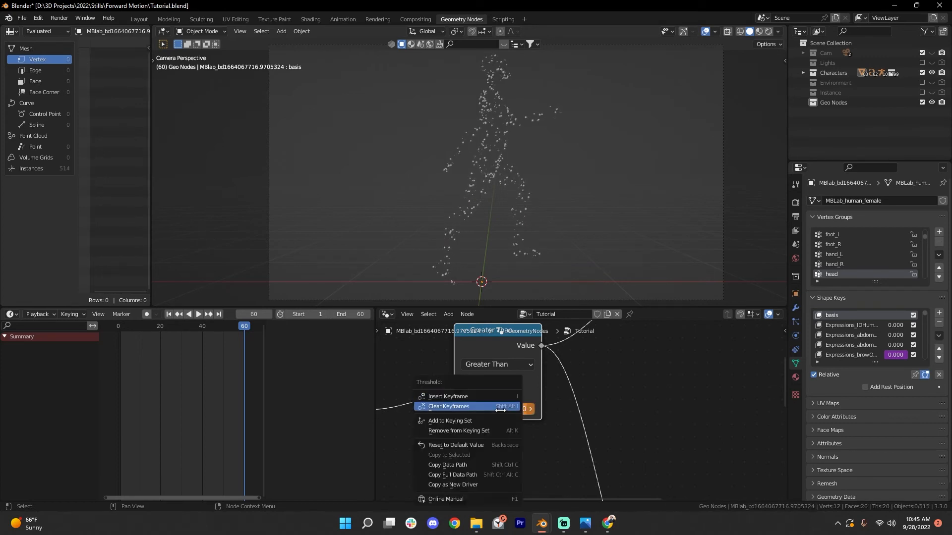
click(466, 396)
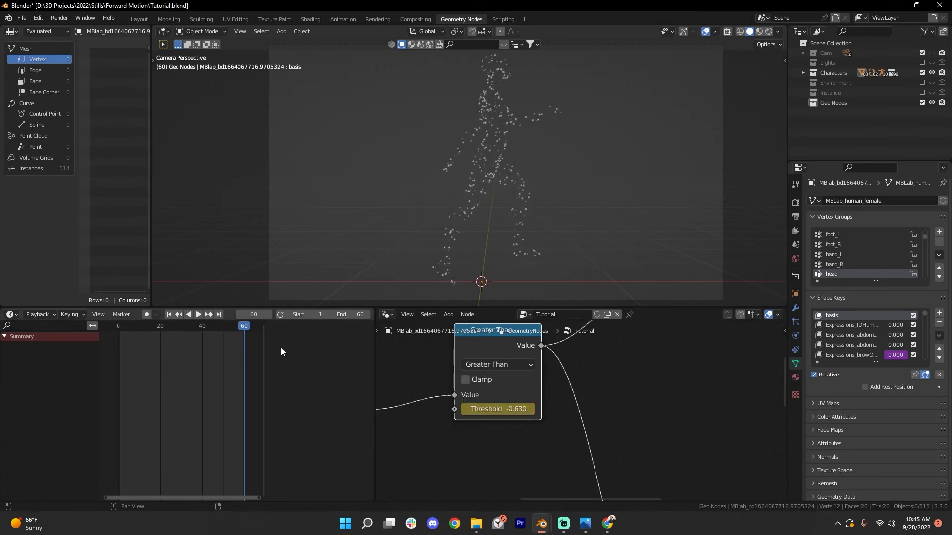
Return to frame 1 and play back the figure's dissolve animation.
click(248, 315)
text(1)
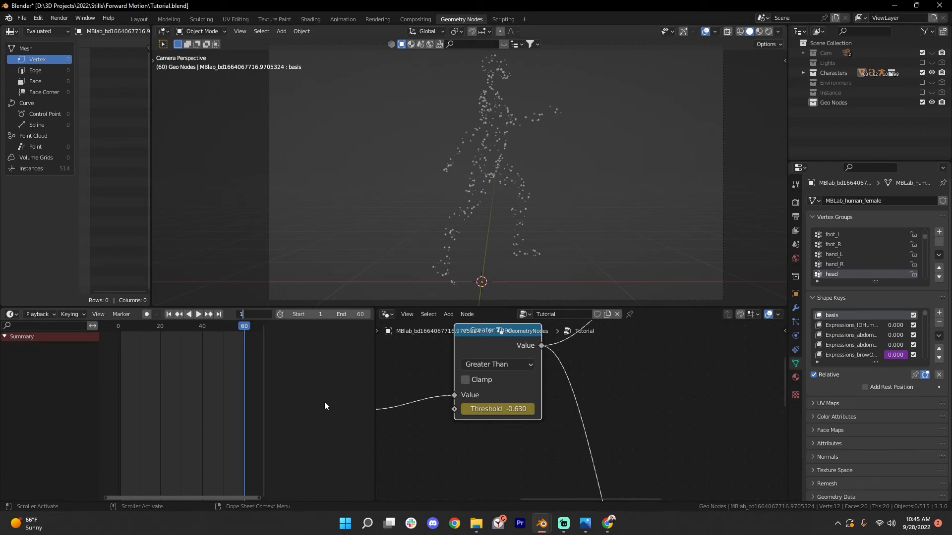
key(Return)
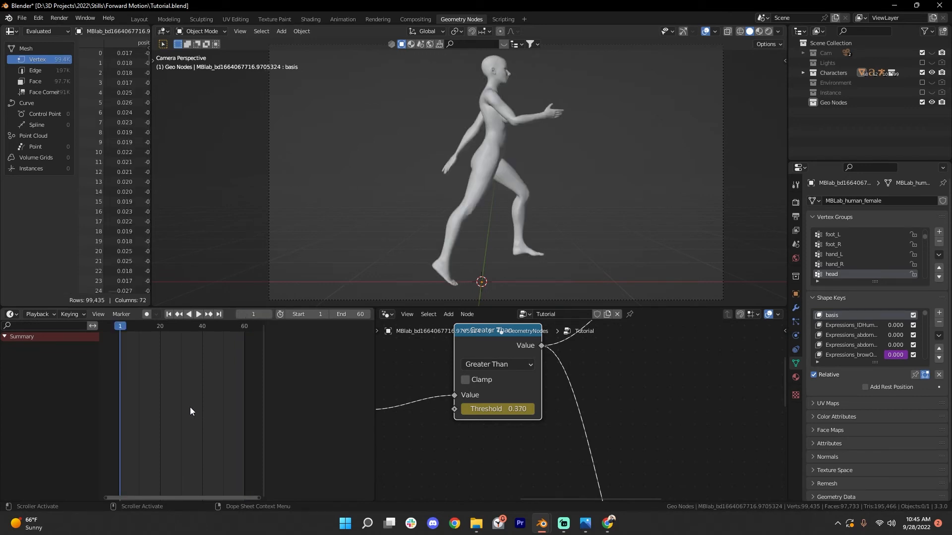
key(space)
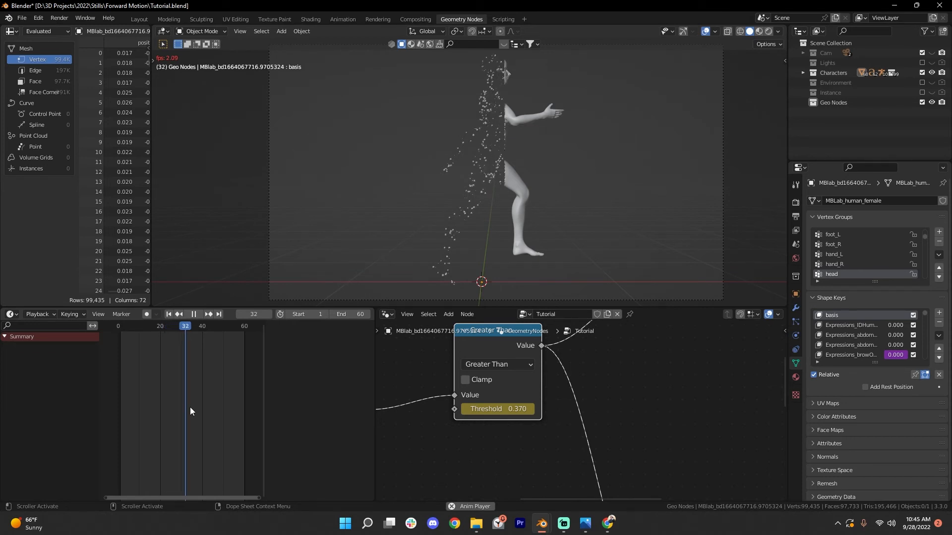
scroll(587, 430, down, 3)
key(space)
Insert a Set Position node between the Instance on Points and Join Geometry nodes.
scroll(587, 430, down, 3)
middle_drag(608, 435, 531, 367)
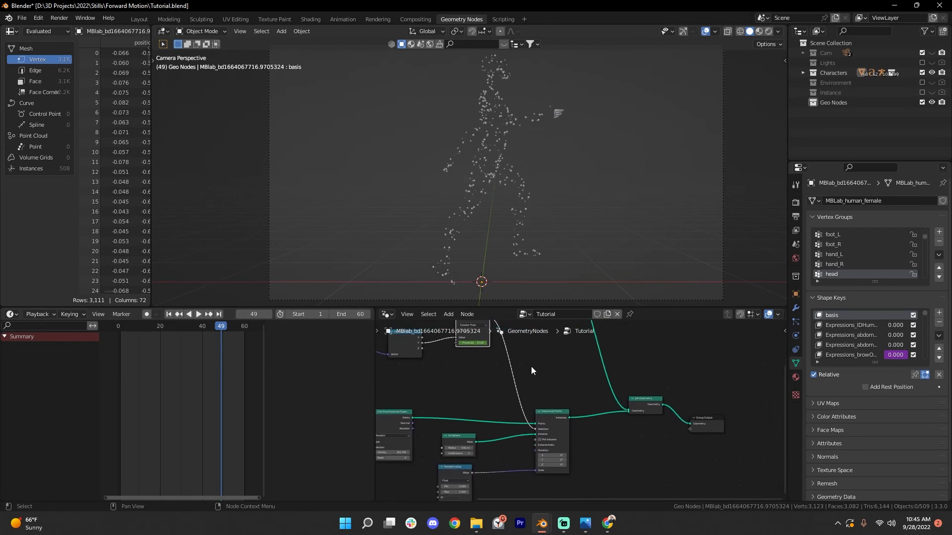
scroll(531, 367, up, 3)
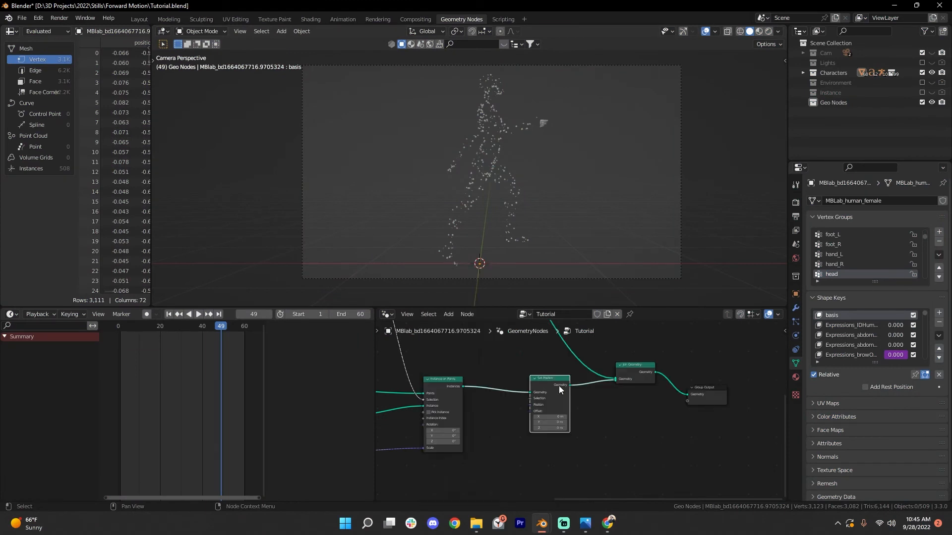
Try shifting the sphere instances with the Set Position node's Z offset and undo the change.
scroll(558, 386, up, 2)
middle_drag(514, 407, 560, 409)
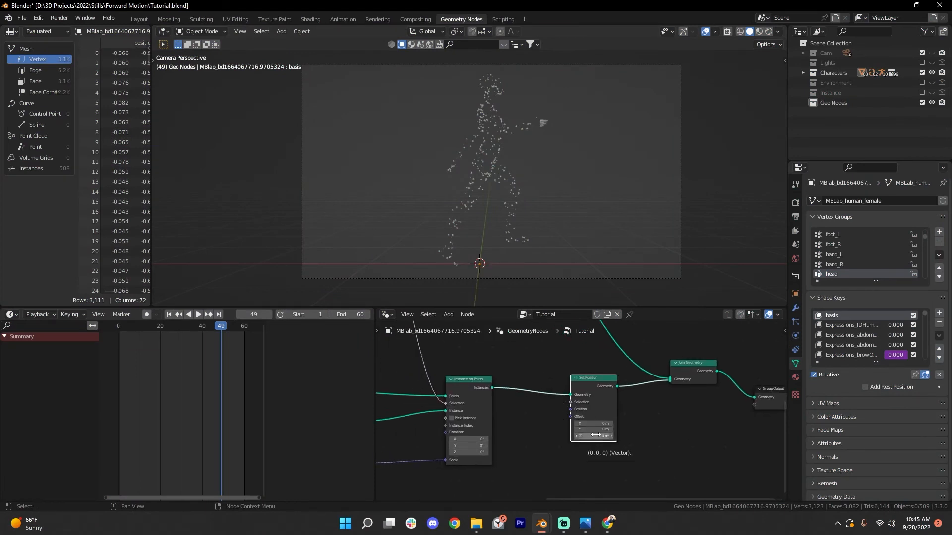
drag(595, 436, 525, 435)
key(ctrl+z)
Add a Random Value node below Set Position and connect its Value output to the Offset input.
middle_drag(495, 411, 543, 403)
scroll(542, 405, down, 3)
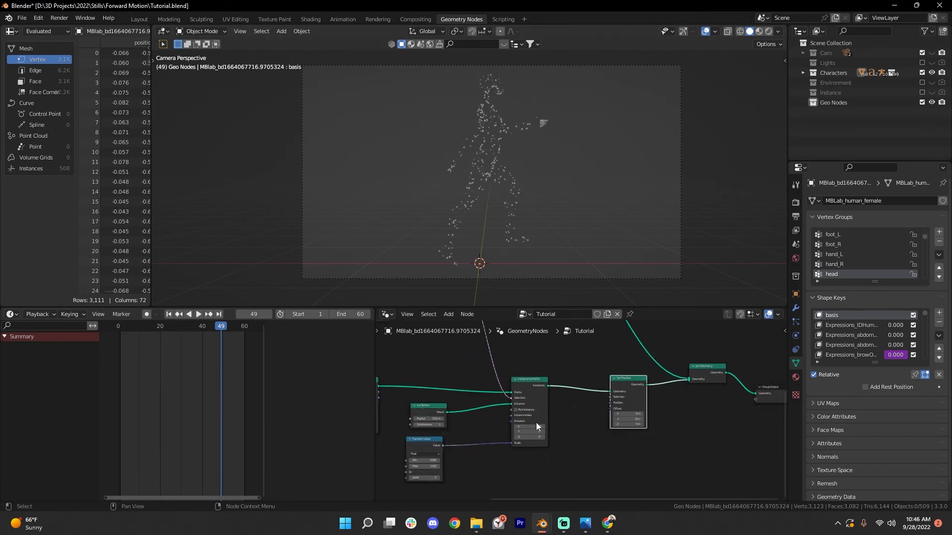
click(428, 441)
middle_drag(427, 448, 392, 420)
key(shift+a)
click(541, 286)
text(ra)
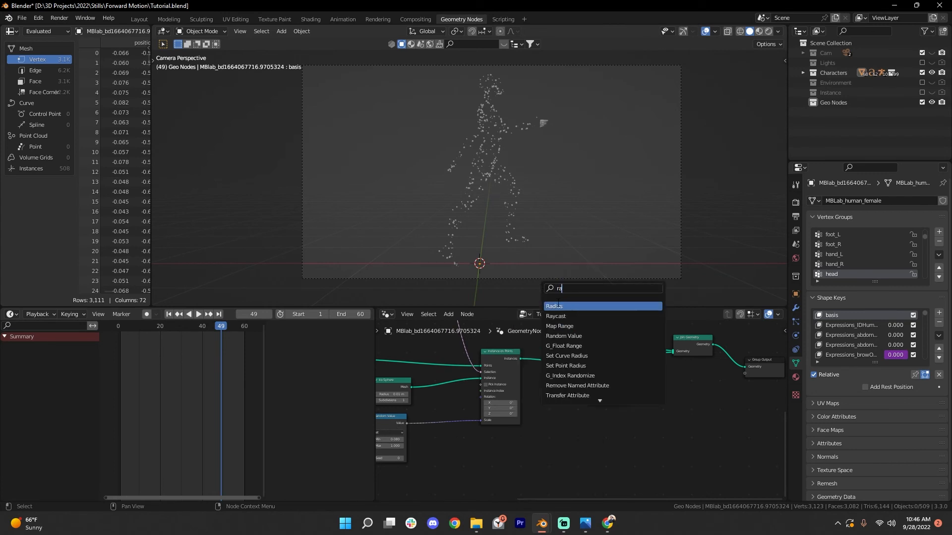
click(572, 337)
click(567, 436)
drag(573, 401, 587, 384)
Inspect the offset spheres in the camera view and advance the animation to frame 55.
shift+middle_drag(568, 212, 561, 248)
scroll(555, 248, up, 1)
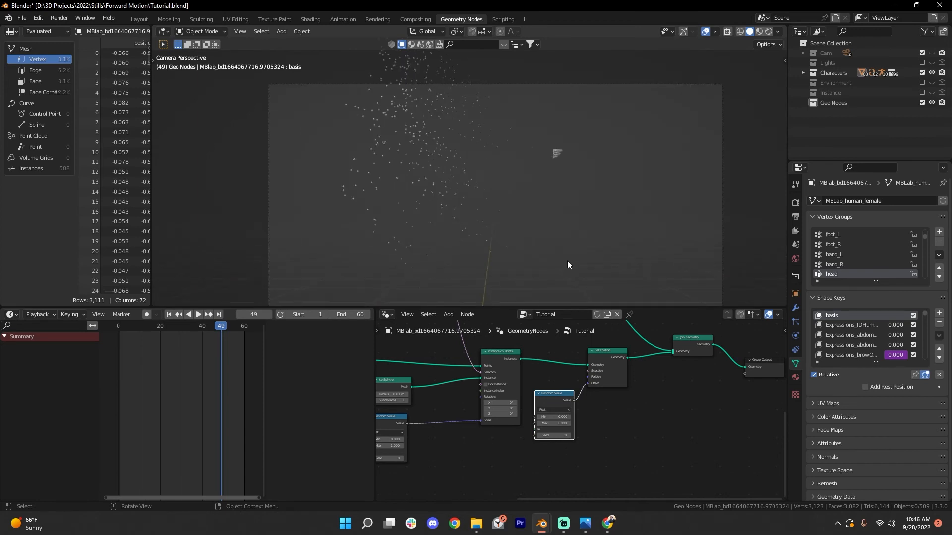
middle_drag(603, 400, 549, 418)
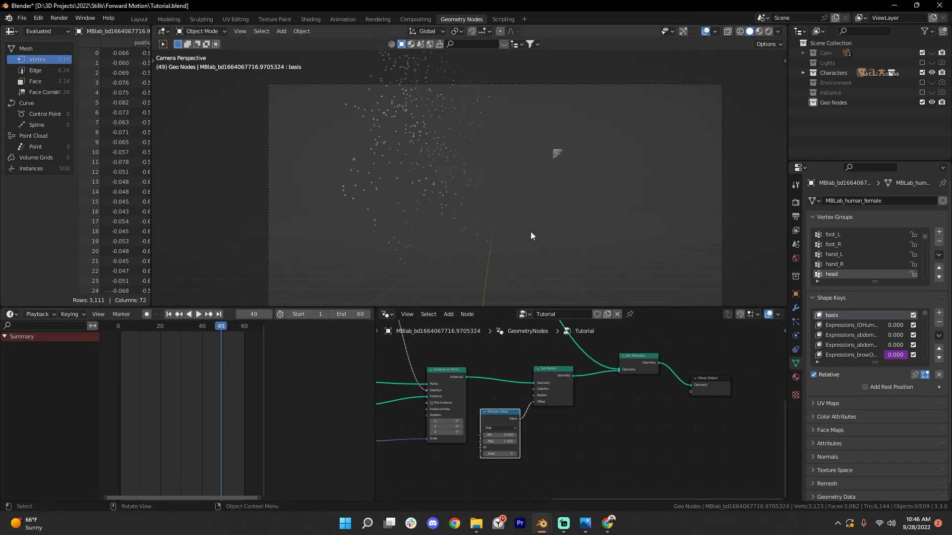
scroll(528, 225, down, 2)
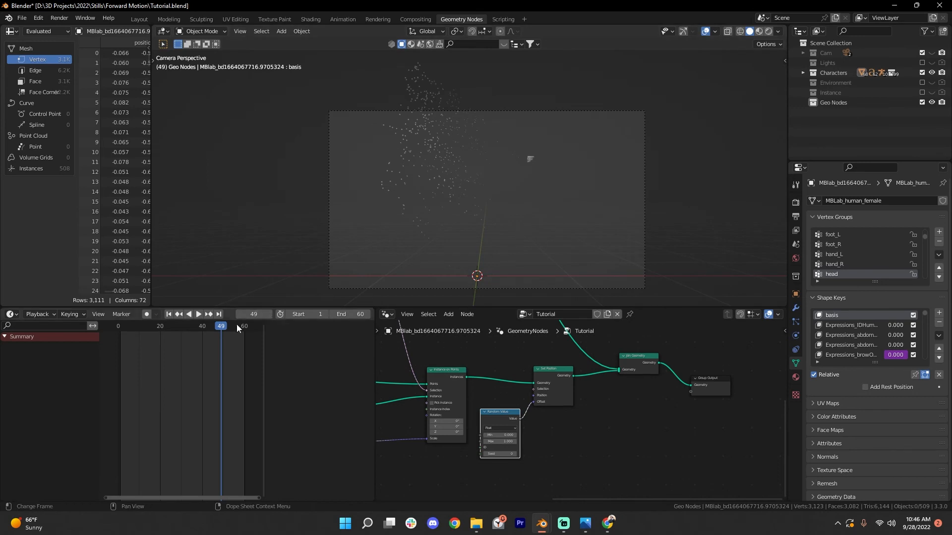
key(space)
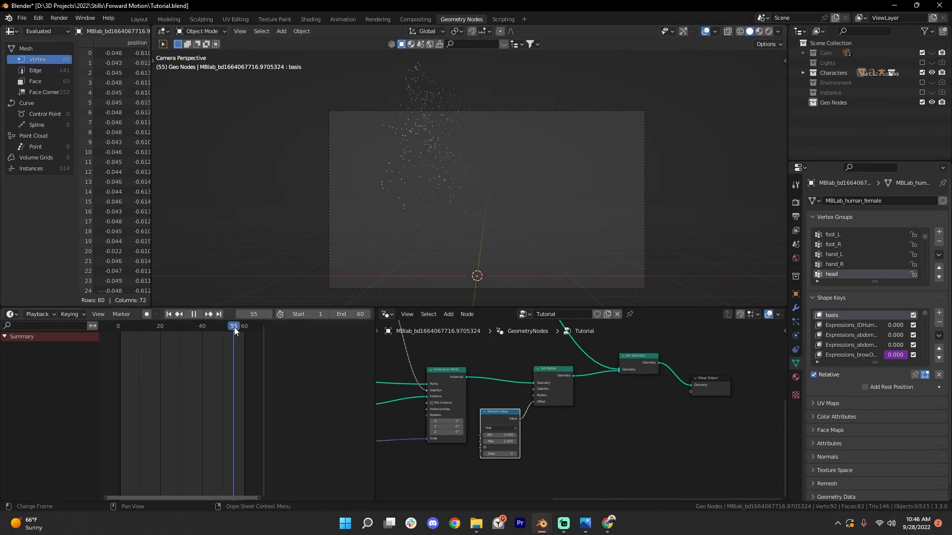
key(space)
Review the node tree from the Separate Geometry branch to the Random Value node driving the instance scale.
scroll(538, 407, up, 2)
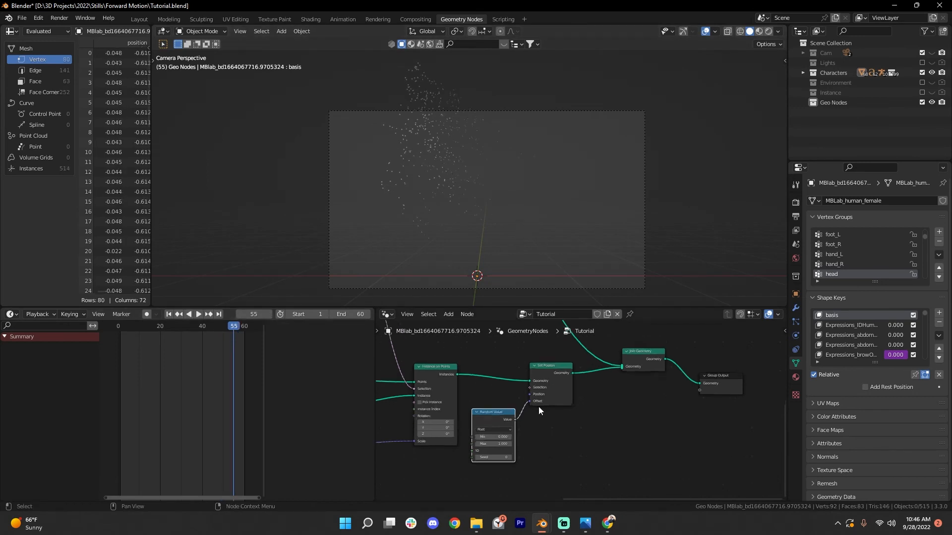
scroll(520, 403, down, 3)
middle_drag(526, 400, 645, 476)
scroll(570, 421, down, 3)
middle_drag(585, 404, 640, 472)
scroll(601, 396, up, 2)
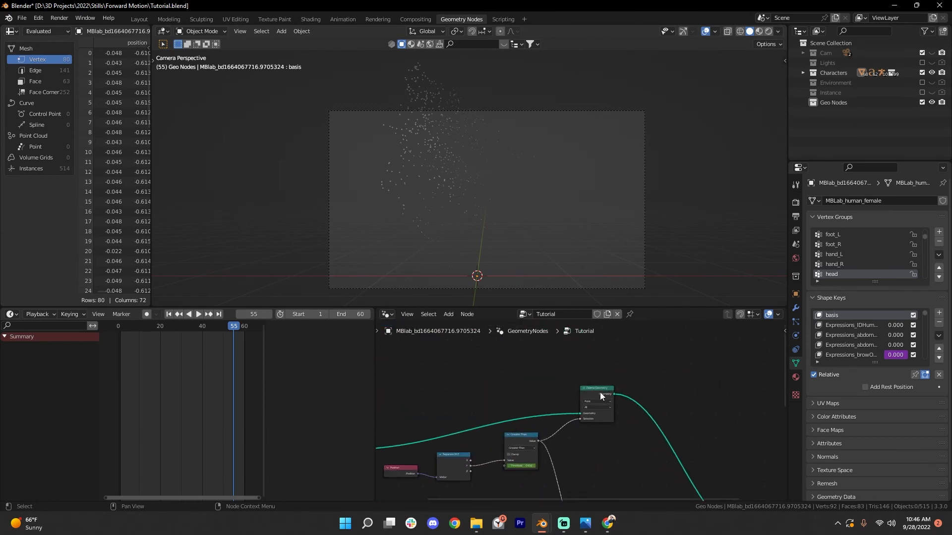
drag(601, 394, 596, 401)
middle_drag(608, 425, 560, 277)
scroll(578, 469, up, 4)
middle_drag(554, 453, 603, 442)
scroll(570, 471, up, 4)
middle_drag(525, 451, 576, 417)
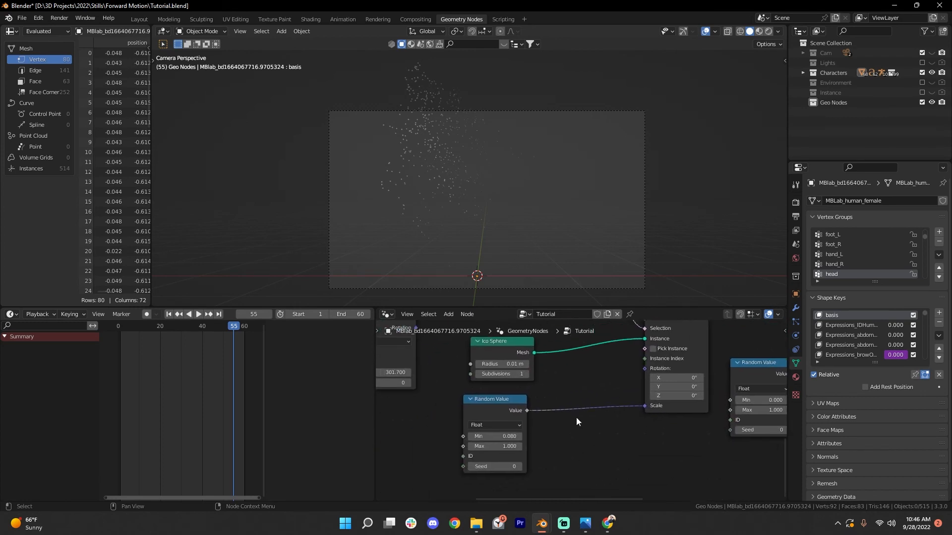
click(491, 446)
middle_drag(659, 446, 471, 457)
scroll(470, 458, down, 4)
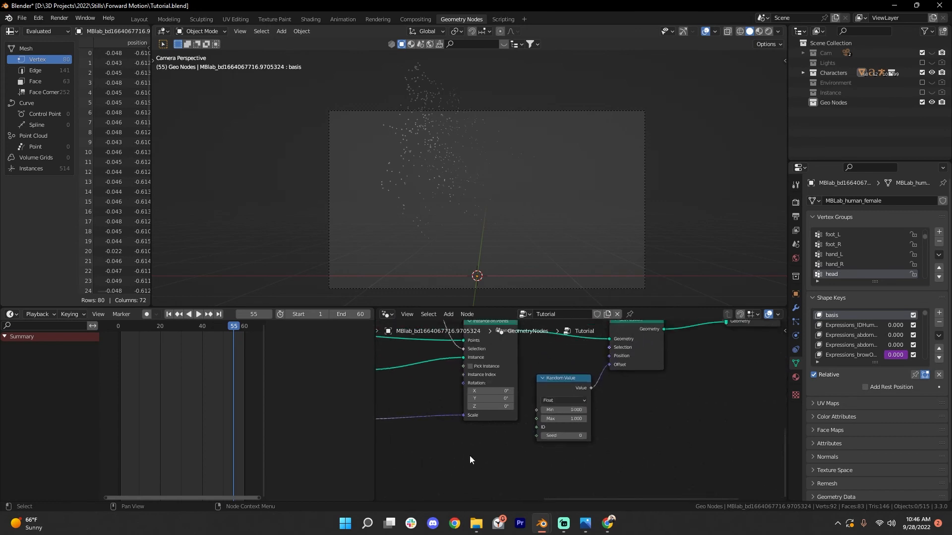
middle_drag(593, 437, 503, 450)
scroll(503, 450, down, 3)
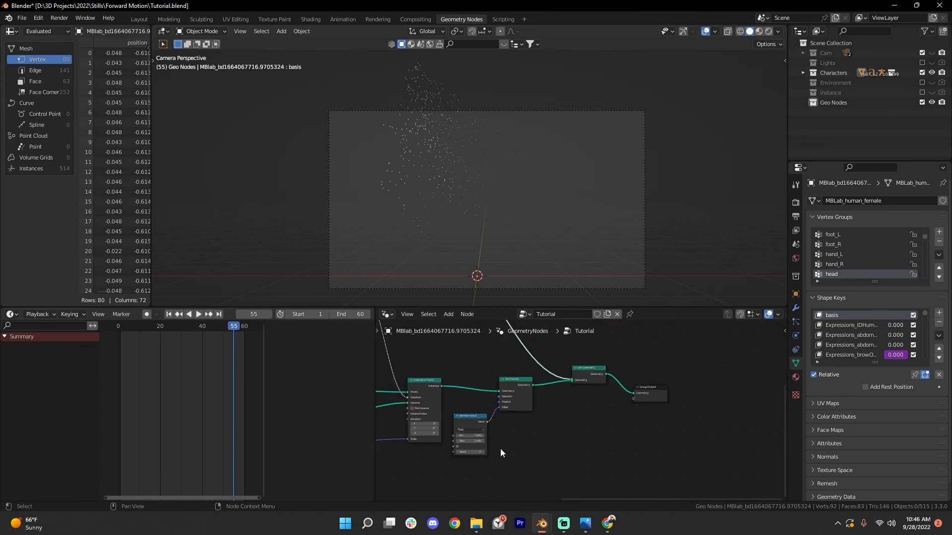
Examine the Set Position node and how its Random Value offset fits into the instancing branch.
click(514, 382)
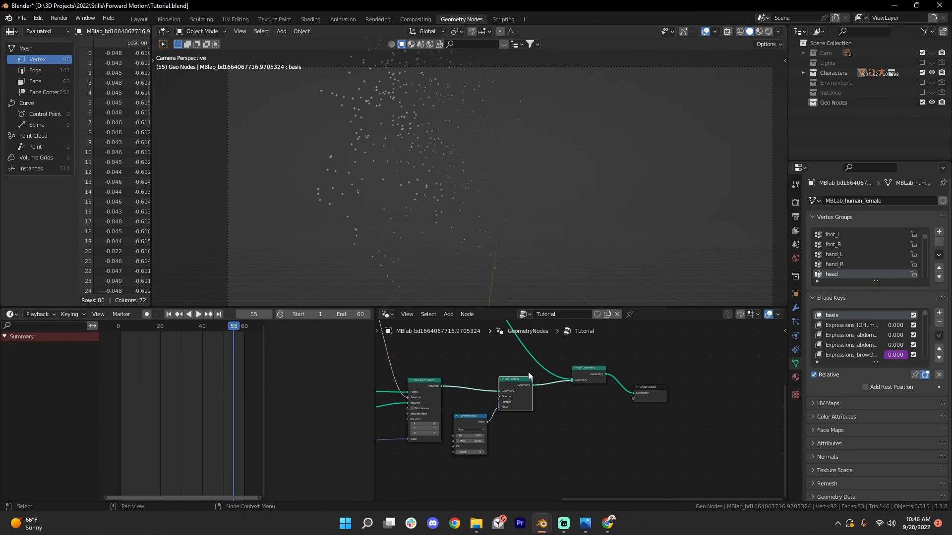
middle_drag(500, 432, 643, 415)
scroll(649, 411, down, 2)
scroll(585, 407, up, 3)
scroll(675, 429, down, 1)
mouse_move(544, 384)
middle_down()
mouse_move(645, 415)
mouse_move(632, 432)
mouse_move(542, 397)
middle_up()
scroll(637, 433, up, 1)
scroll(644, 435, up, 2)
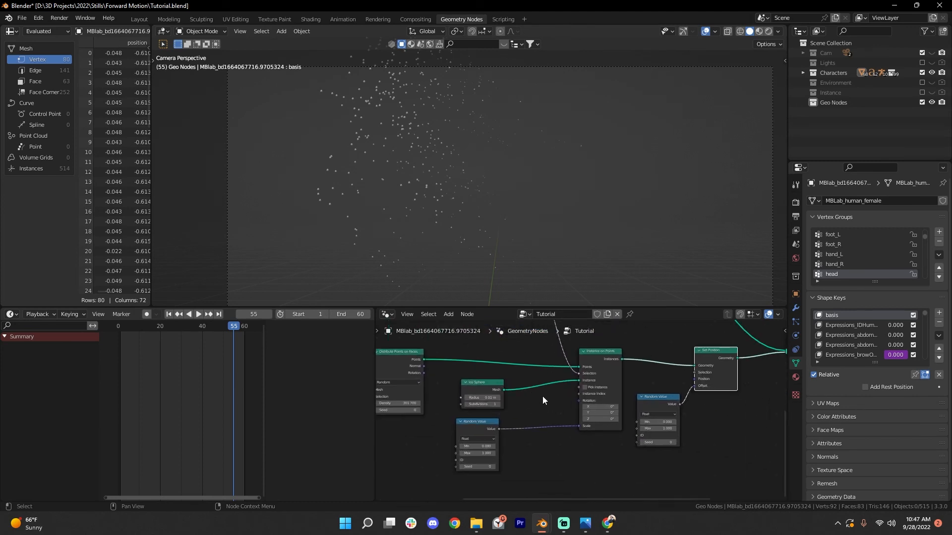
scroll(543, 397, up, 1)
mouse_move(601, 392)
middle_down()
mouse_move(615, 368)
mouse_move(605, 381)
middle_up()
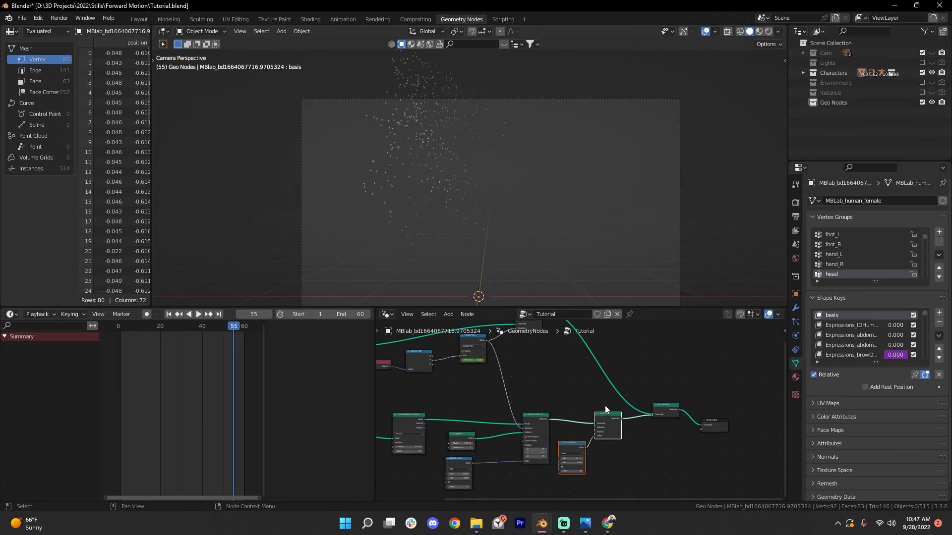
scroll(587, 412, up, 2)
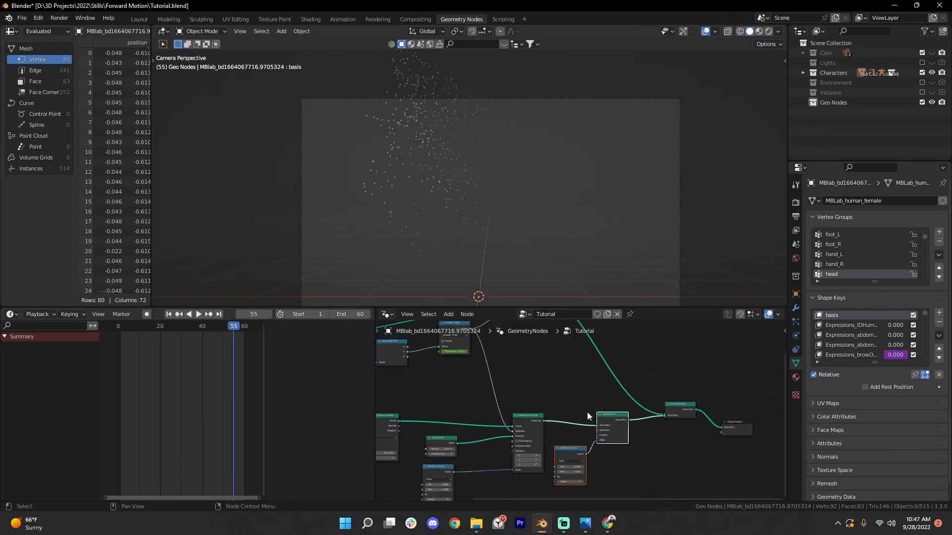
middle_drag(586, 432, 575, 398)
scroll(573, 398, up, 2)
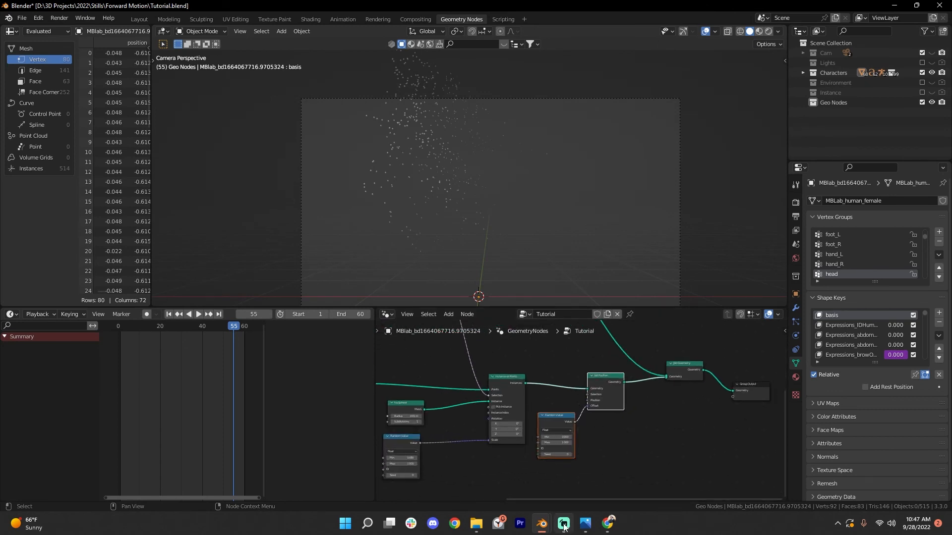
mouse_move(564, 526)
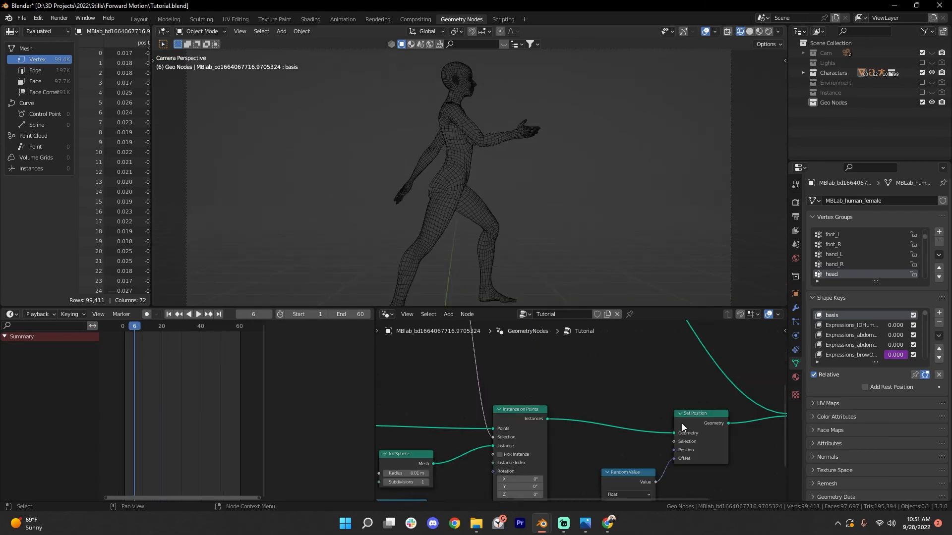
Move the Set Position node and the Random Value node feeding its Offset slightly higher in the node tree.
middle_drag(682, 423, 650, 384)
scroll(651, 384, up, 1)
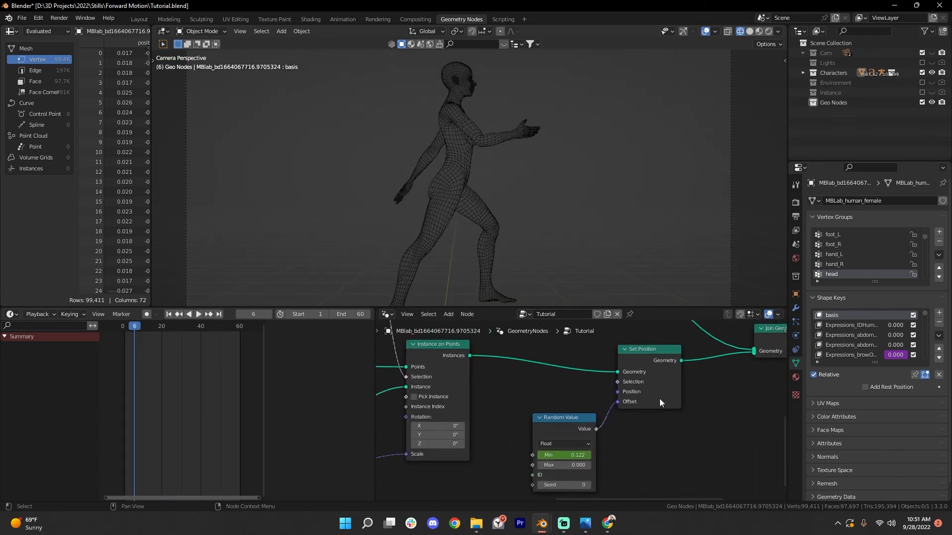
drag(662, 398, 663, 390)
middle_drag(668, 430, 660, 424)
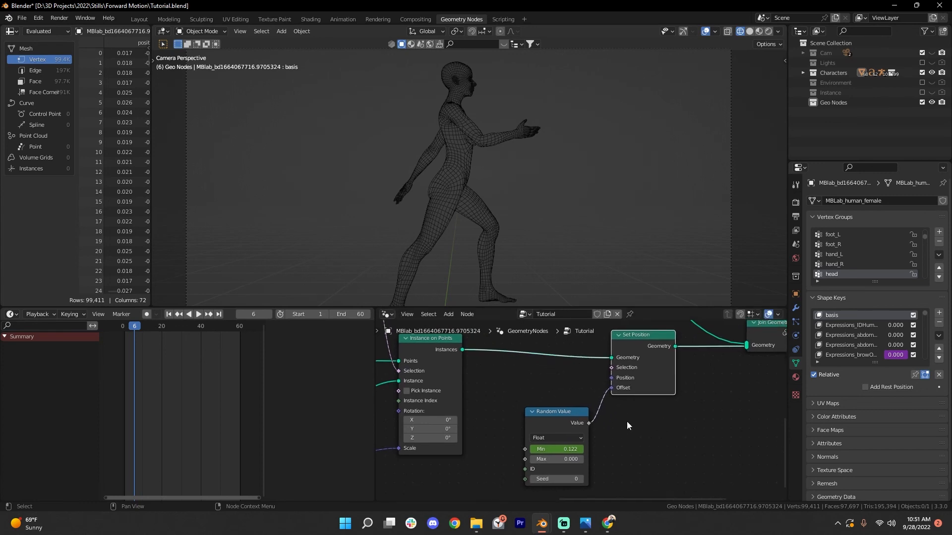
drag(559, 412, 557, 406)
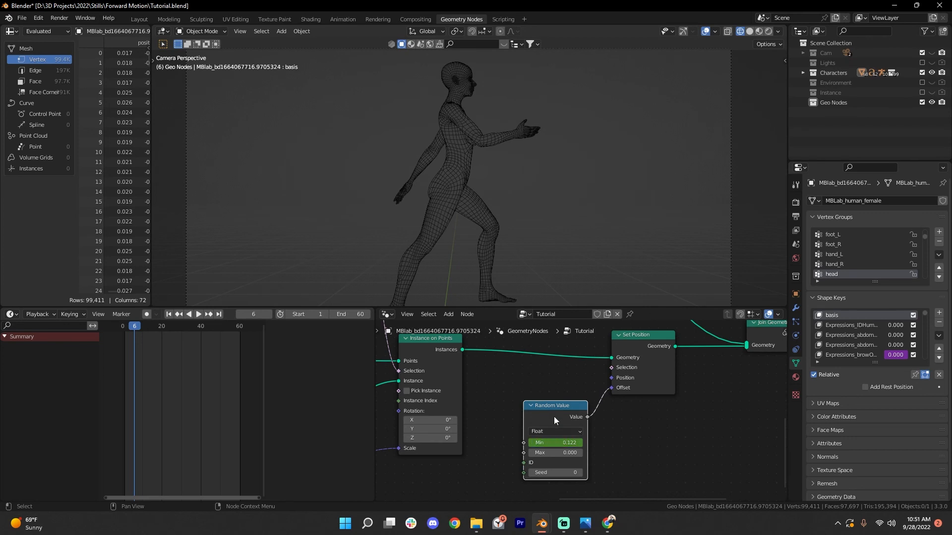
drag(557, 420, 551, 409)
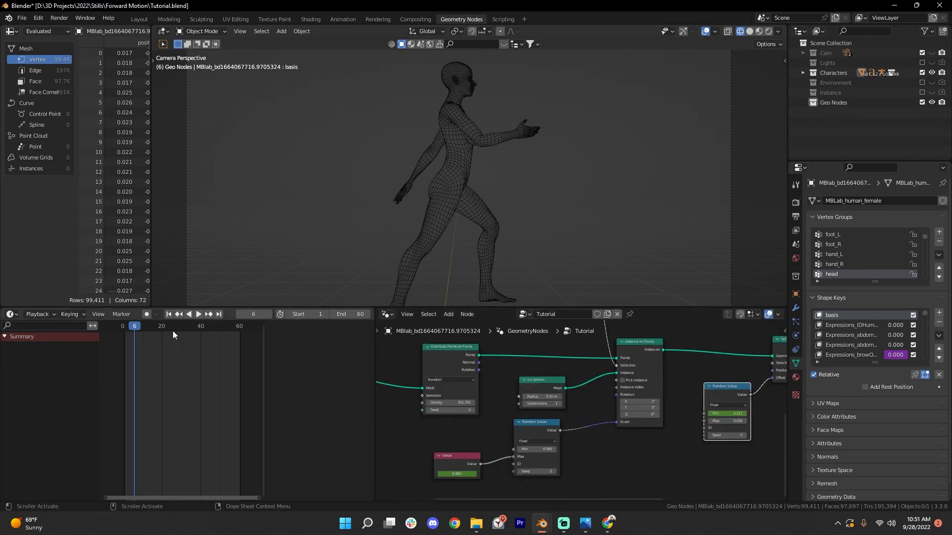
Go to frame 34 and slightly reposition the Random Value node that drives the instance scale.
click(190, 332)
scroll(569, 428, down, 2)
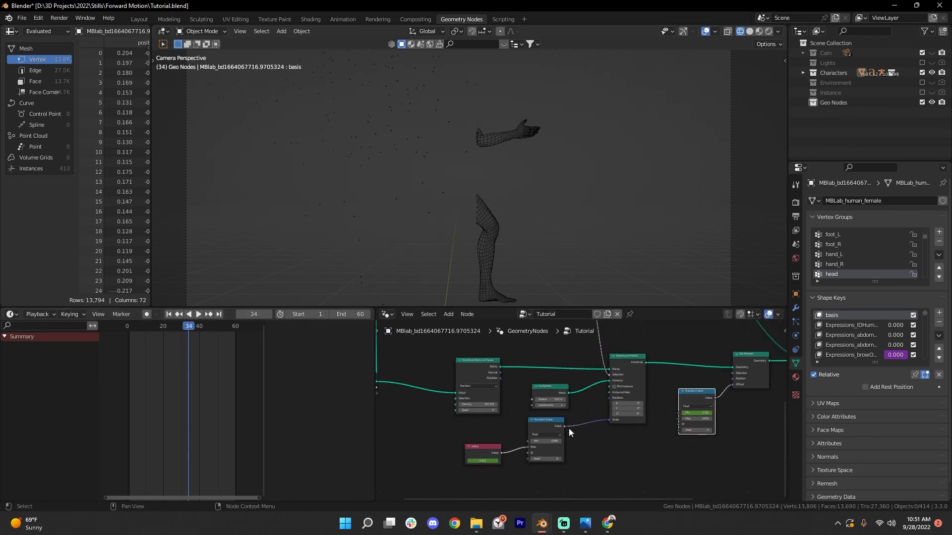
scroll(614, 435, up, 5)
mouse_move(569, 429)
middle_down()
mouse_move(614, 434)
mouse_move(575, 429)
middle_up()
mouse_move(494, 429)
mouse_down()
mouse_move(516, 433)
mouse_move(503, 427)
mouse_up()
Try enabling Pick Instance on the Instance on Points node and turn it back off.
click(622, 375)
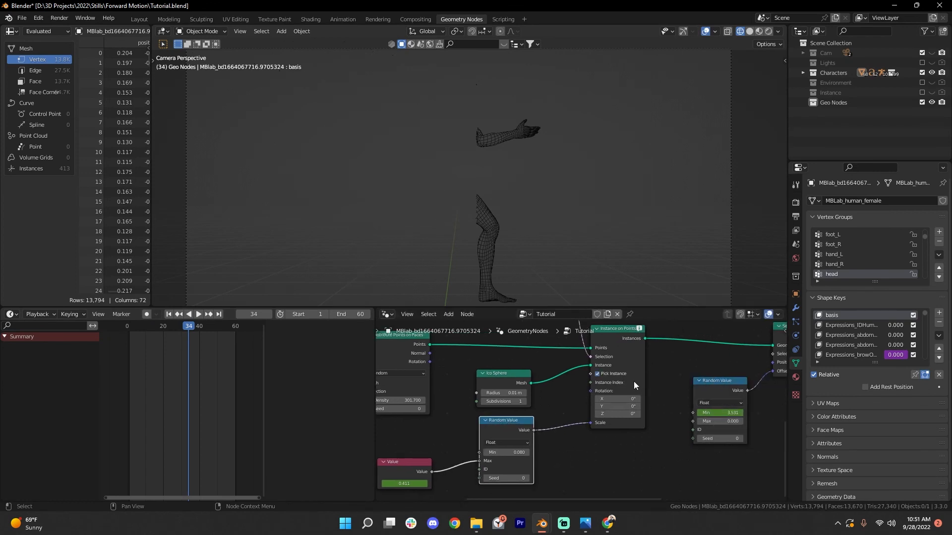
click(600, 372)
scroll(509, 430, up, 2)
middle_drag(508, 430, 576, 393)
drag(576, 393, 575, 392)
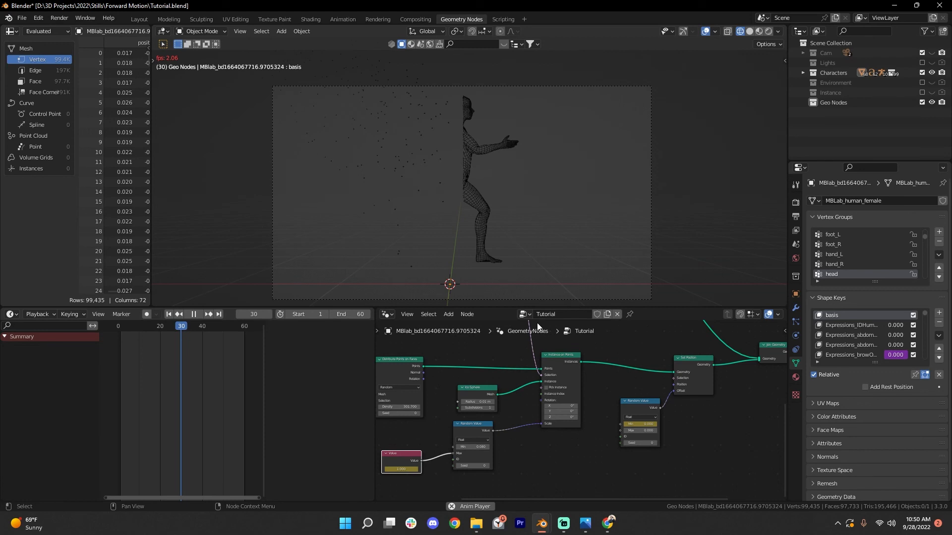
Stop playback at frame 43 and check the scattered spheres around the figure's remaining hand.
key(space)
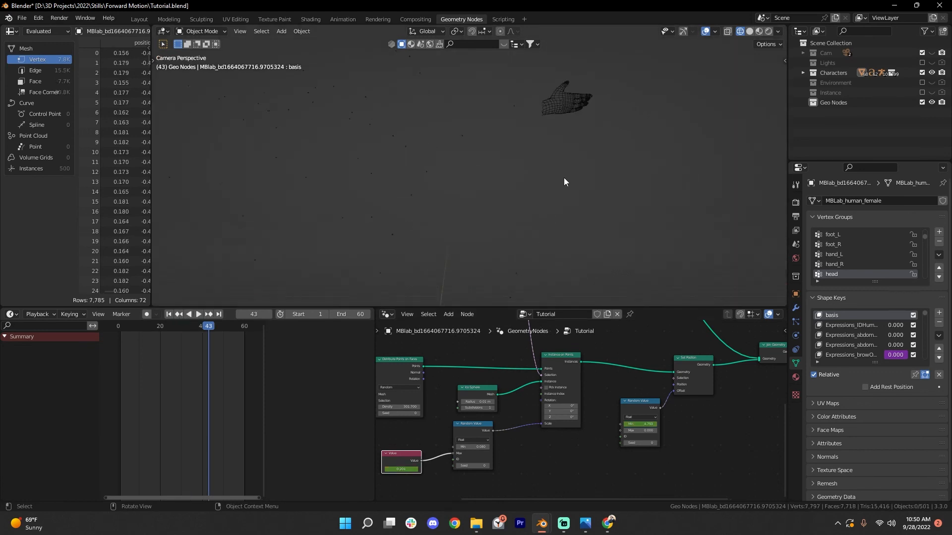
scroll(563, 178, down, 3)
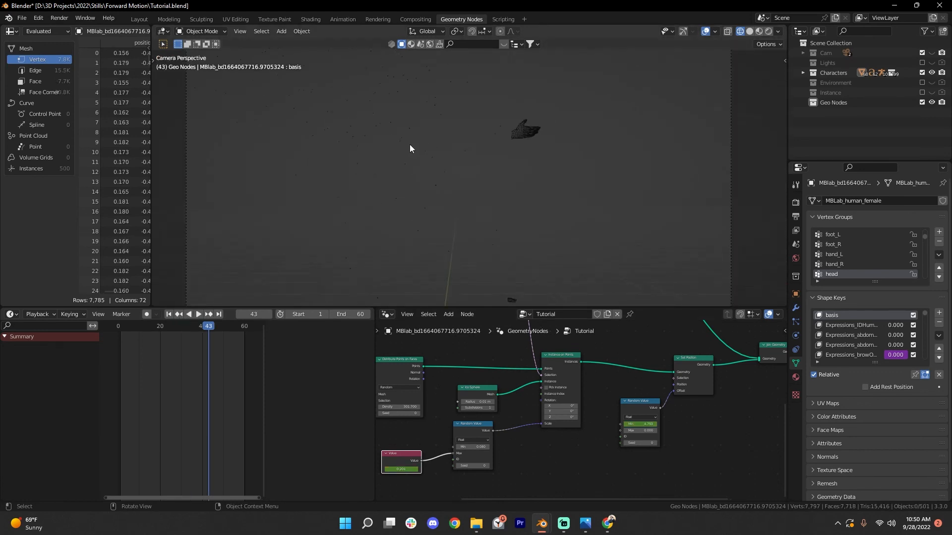
scroll(409, 145, down, 1)
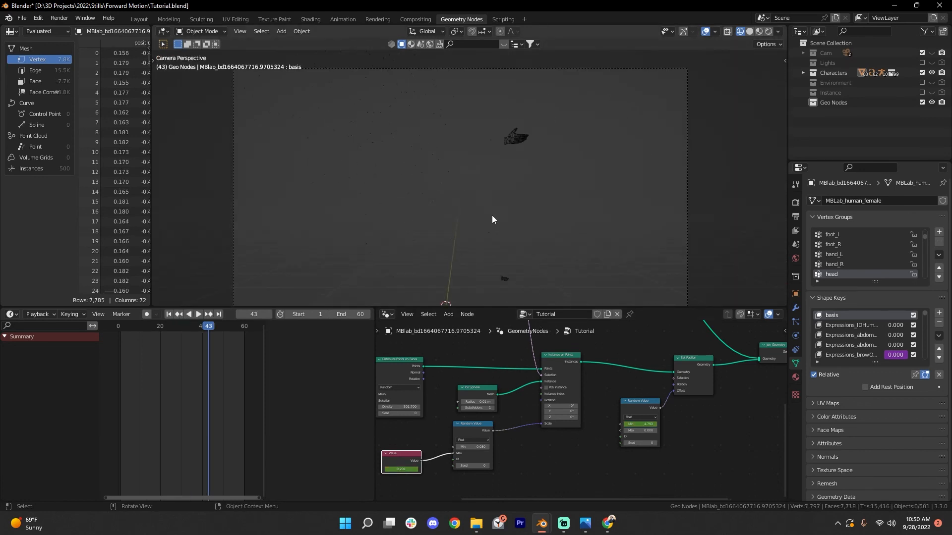
Go to frame 32 and move the Value node slightly closer to the Random Value node that drives the instance scale.
drag(190, 330, 184, 331)
middle_drag(453, 421, 552, 365)
scroll(551, 365, up, 6)
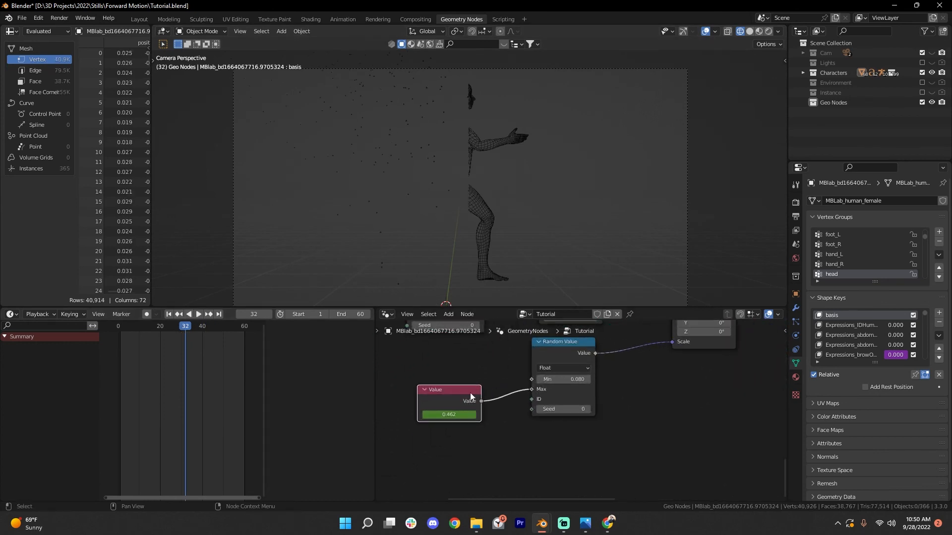
drag(470, 397, 475, 394)
Scrub back to the early frames and play the animation to examine how the figure dissolves into scattered spheres in the camera view.
scroll(477, 226, up, 3)
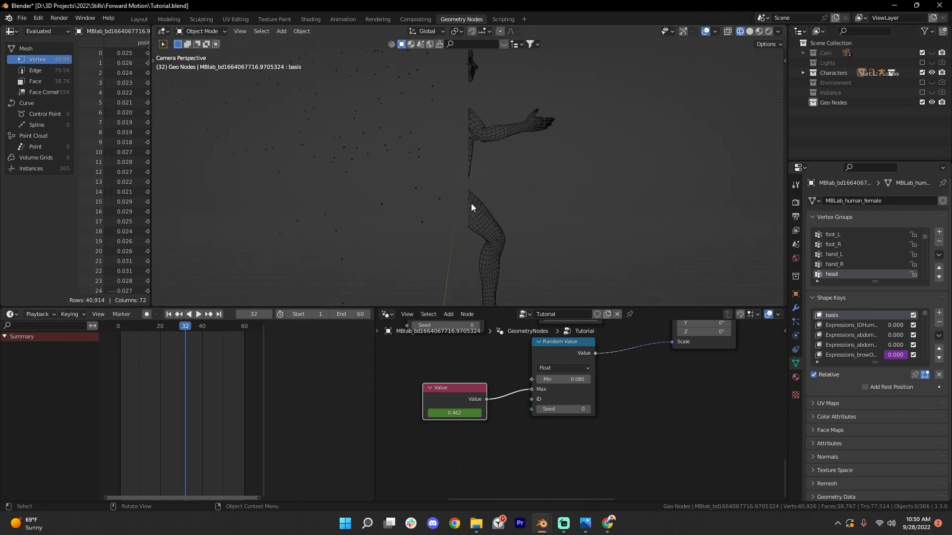
scroll(470, 207, down, 2)
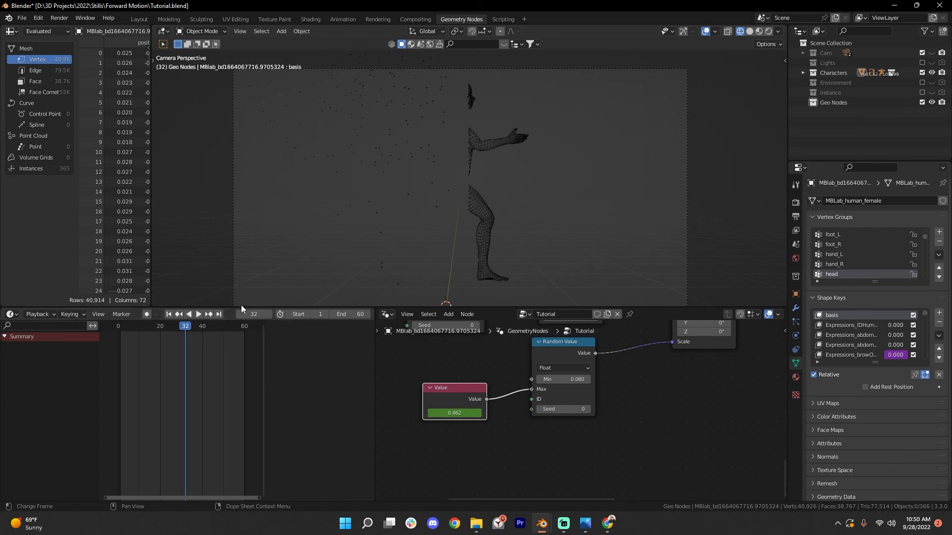
scroll(409, 221, down, 2)
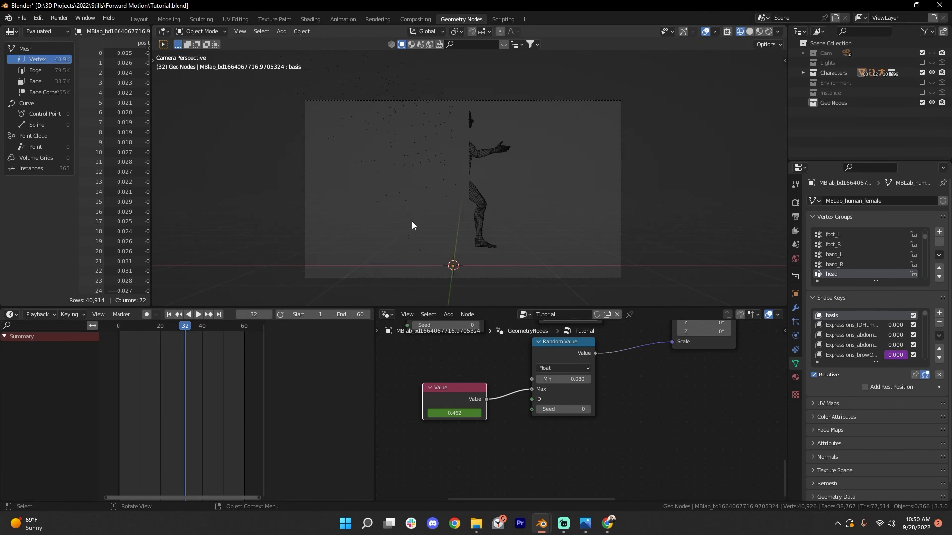
scroll(412, 224, up, 2)
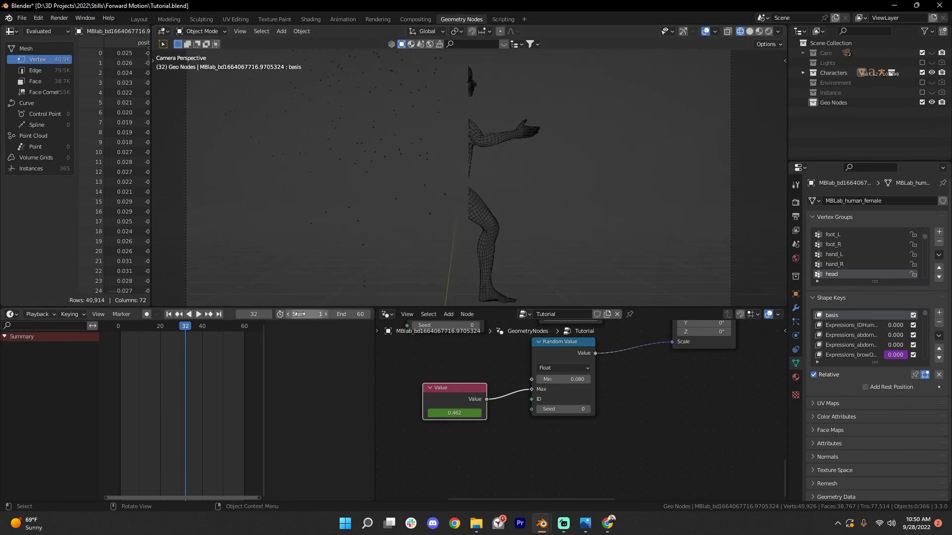
scroll(201, 347, down, 1)
key(space)
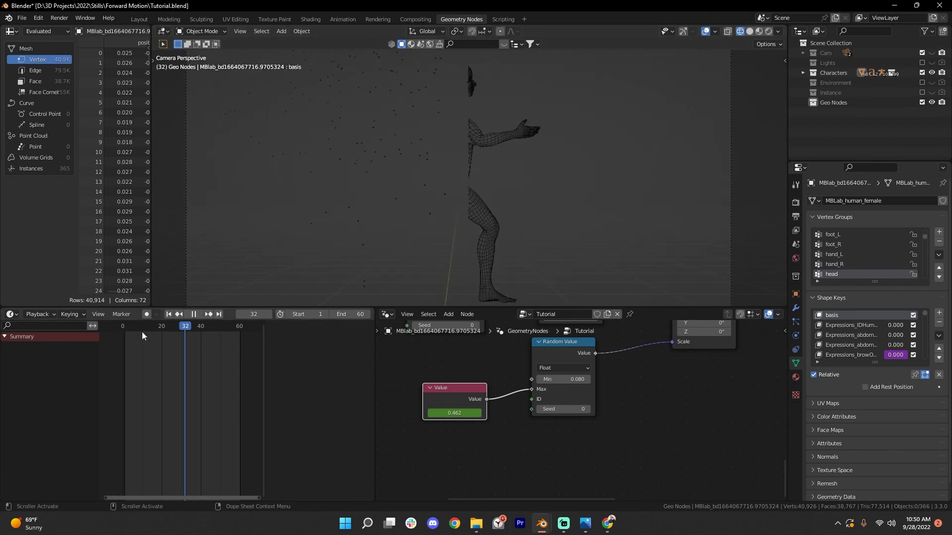
click(141, 331)
drag(142, 332, 134, 334)
scroll(653, 396, down, 2)
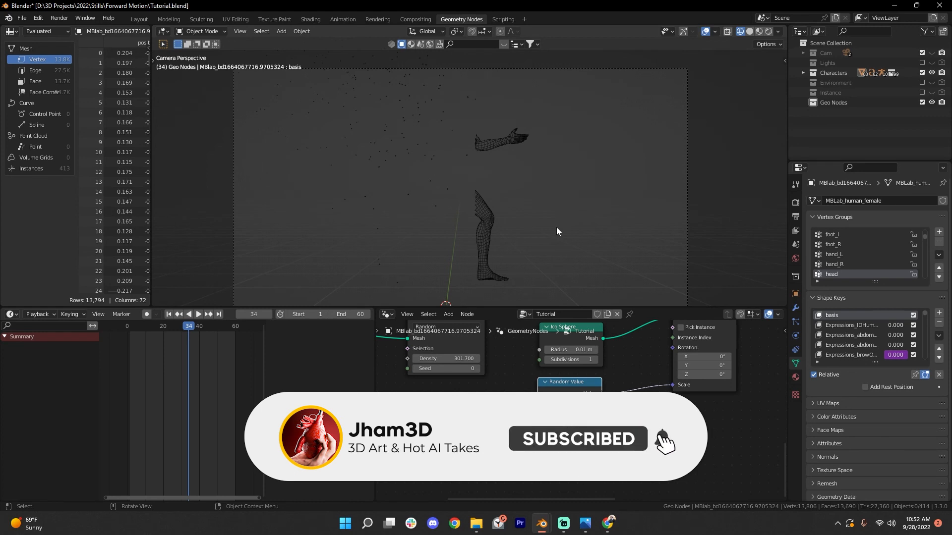
key(space)
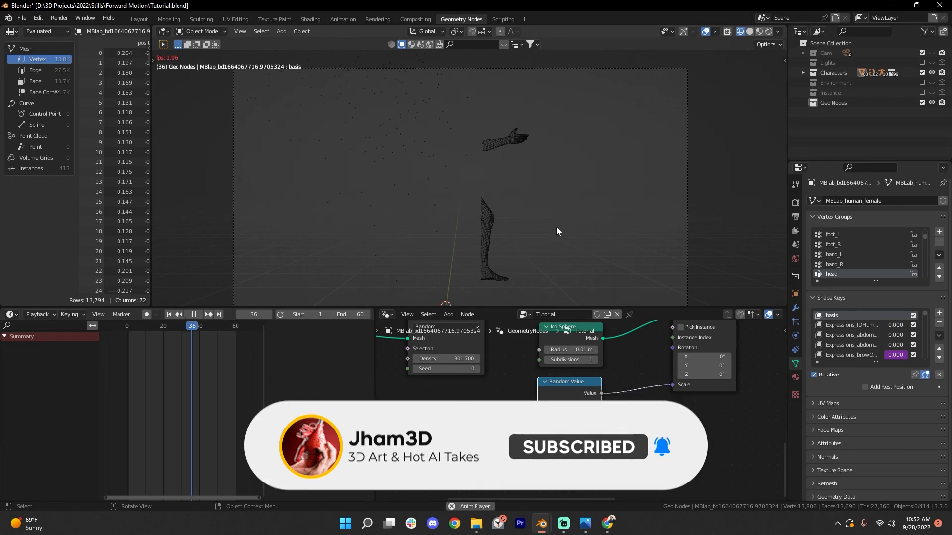